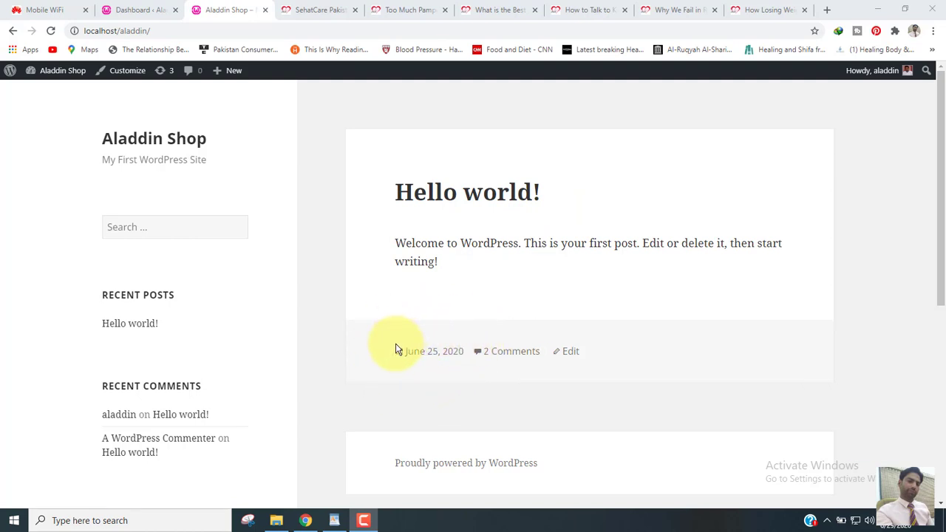
Examine the Aladdin Shop front page, including its post, recent comments, archives, categories and meta links
left_click_drag(940, 74, 942, 114)
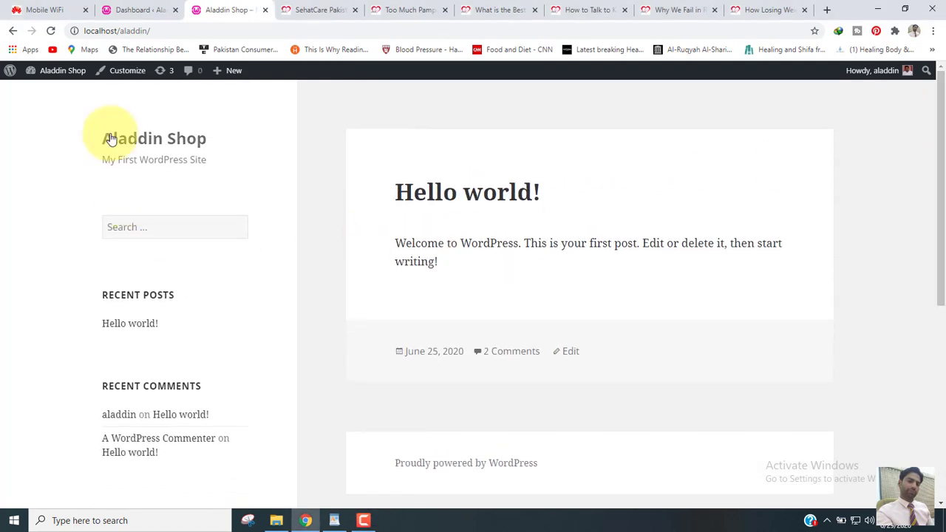
left_click_drag(940, 83, 938, 149)
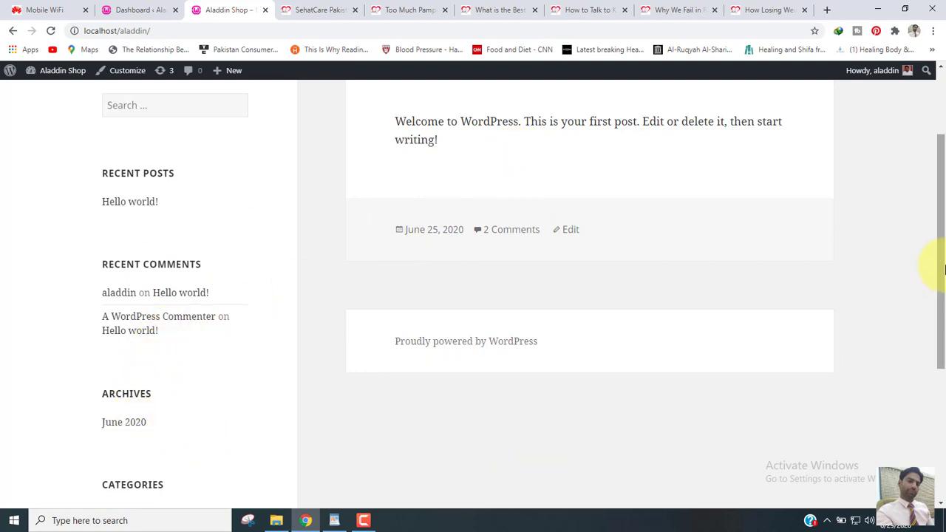
left_click_drag(940, 268, 939, 371)
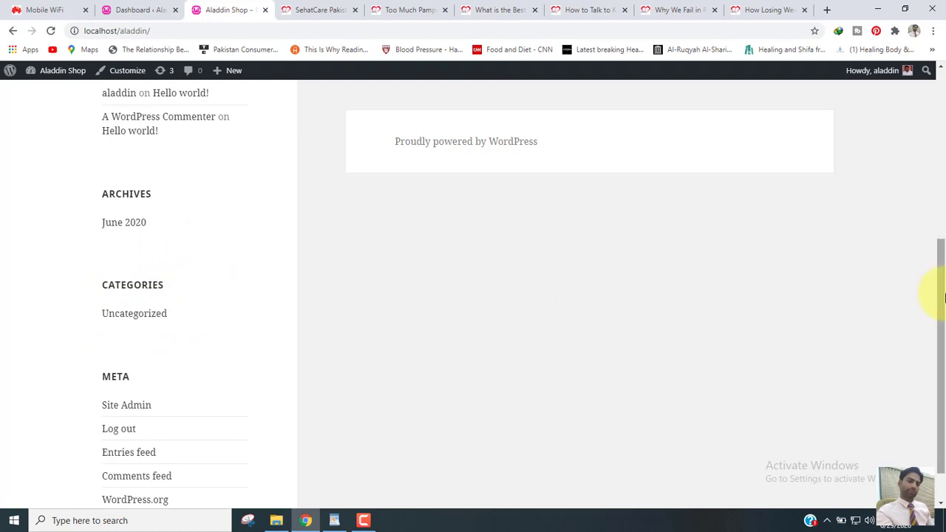
scroll(935, 229, "up", 3)
scroll(923, 243, "down", 3)
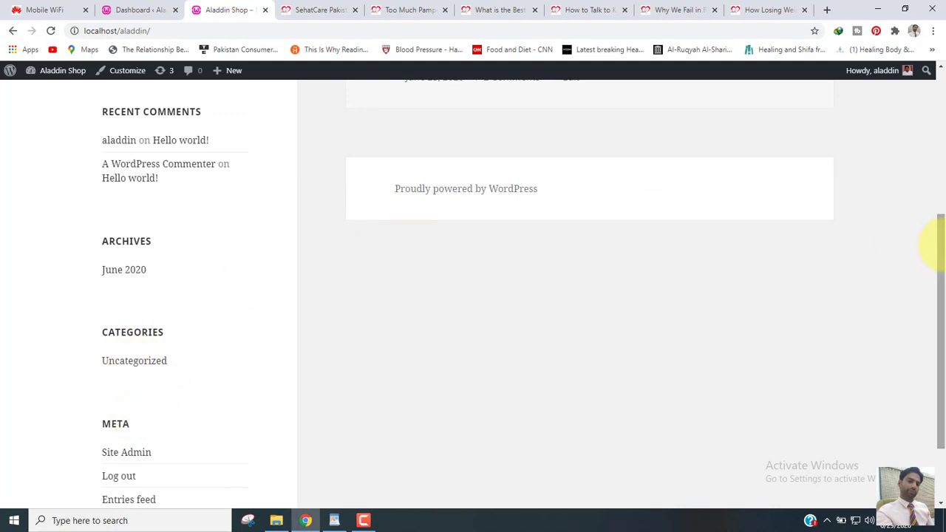
left_click_drag(932, 243, 932, 317)
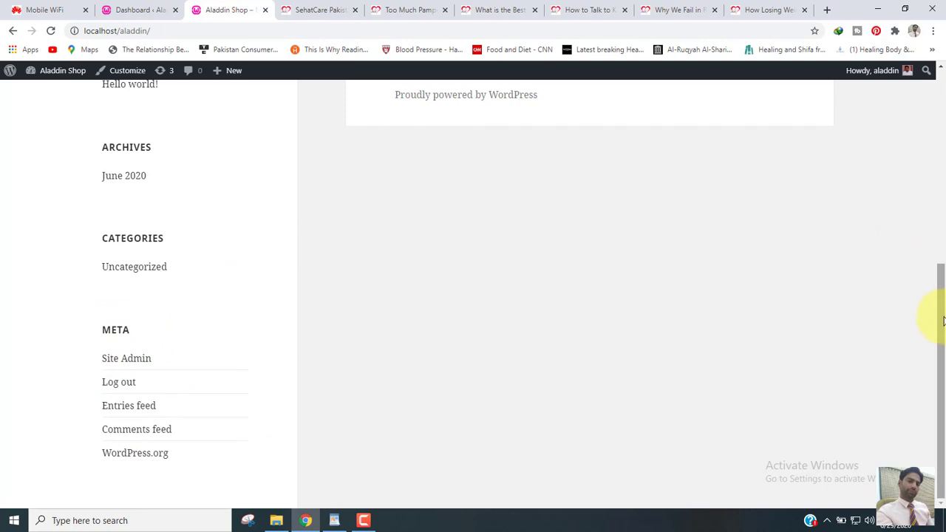
left_click_drag(938, 316, 937, 86)
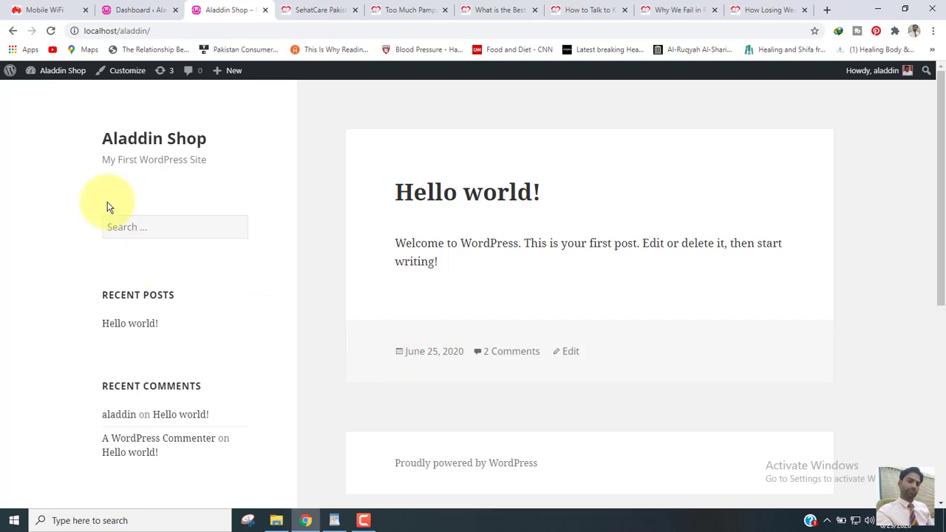
Switch to the WordPress dashboard and open the list of all posts
left_click(143, 10)
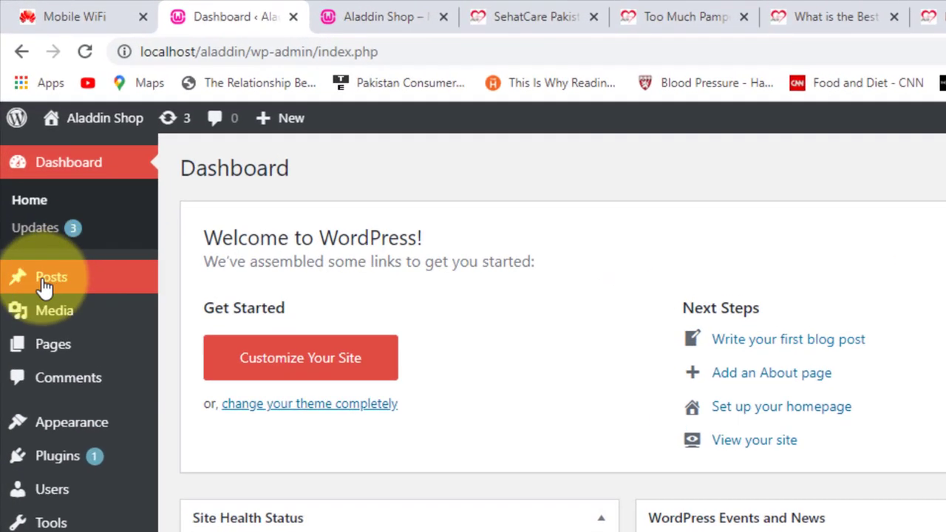
mouse_move(34, 169)
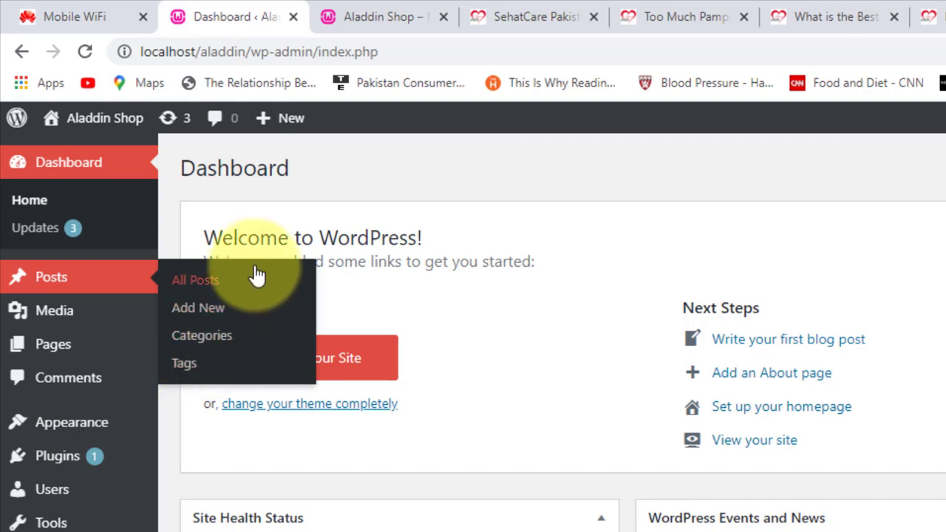
mouse_move(63, 287)
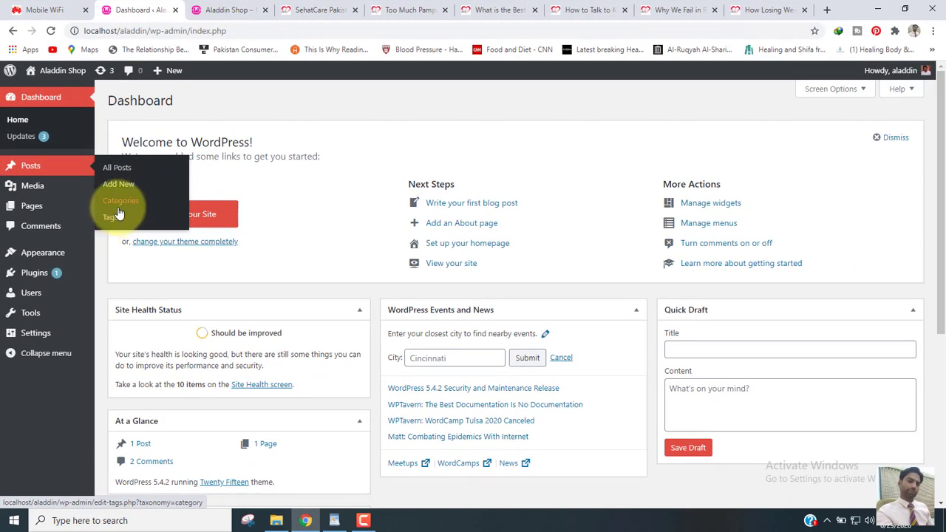
left_click(116, 170)
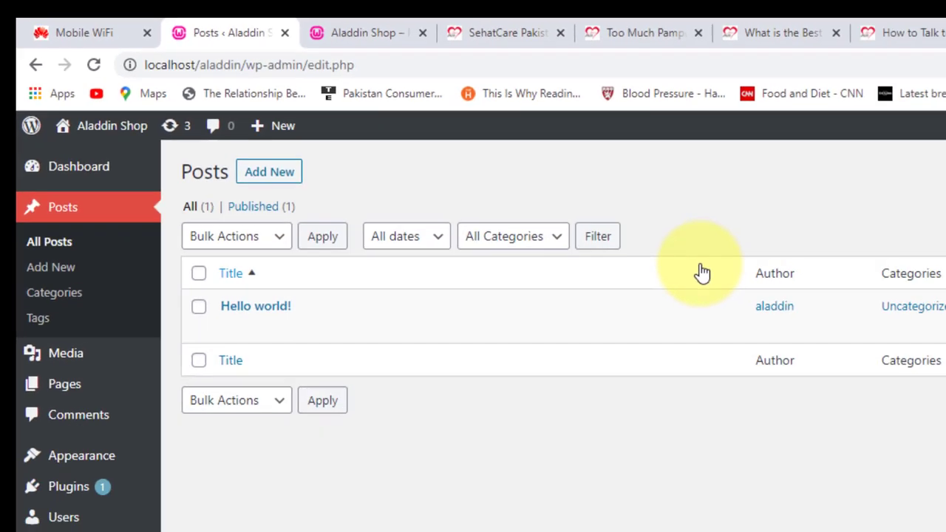
Start a new post and title it "Pakistan Won A Cricket by 3 Wickets"
left_click(50, 267)
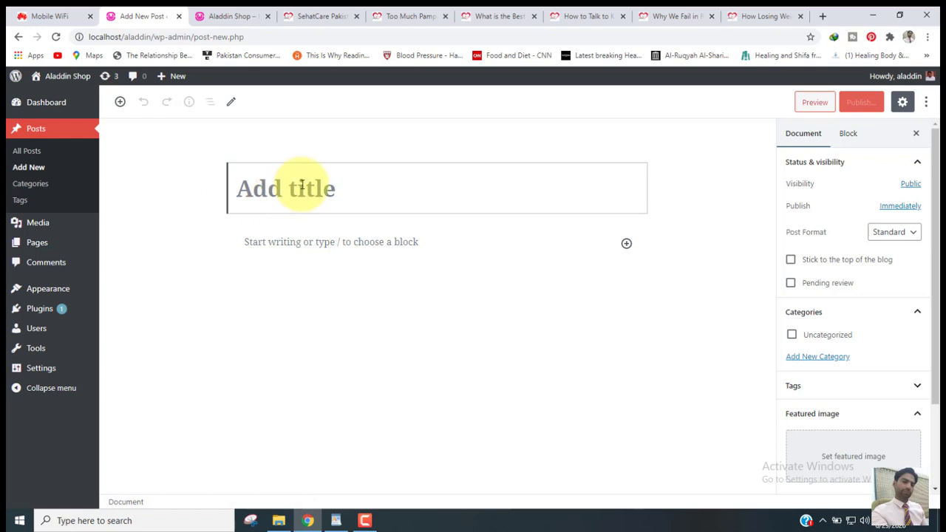
type("Pakistan Won A Cricket by 3 Wik")
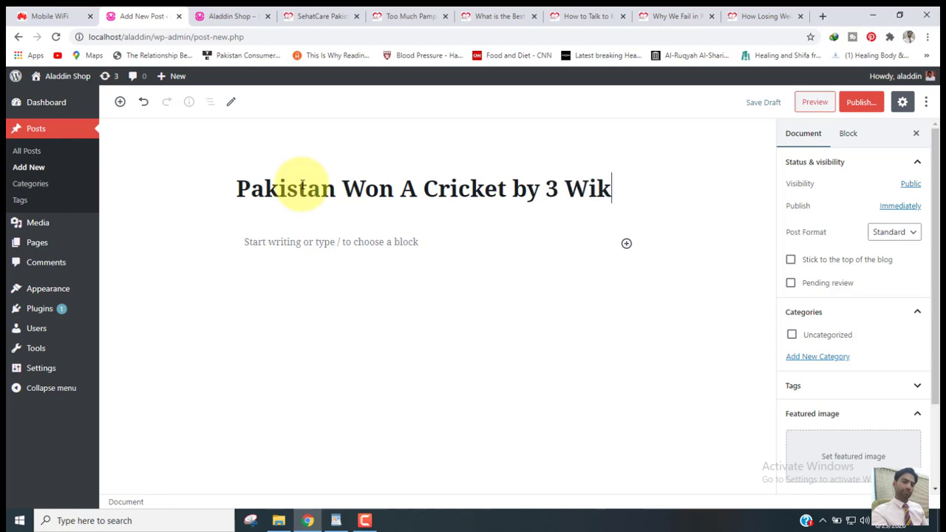
key("BackSpace")
type("ckets")
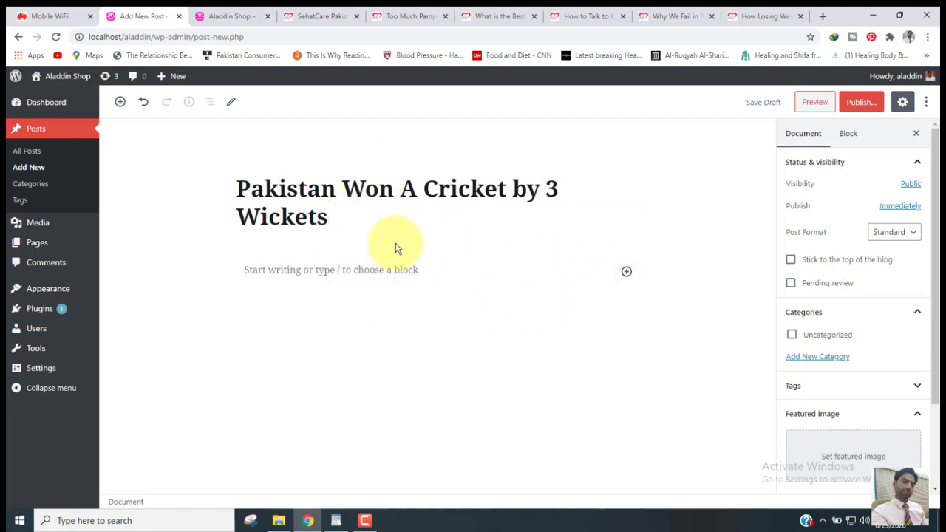
Insert a Classic block as the body of the new post
left_click(379, 268)
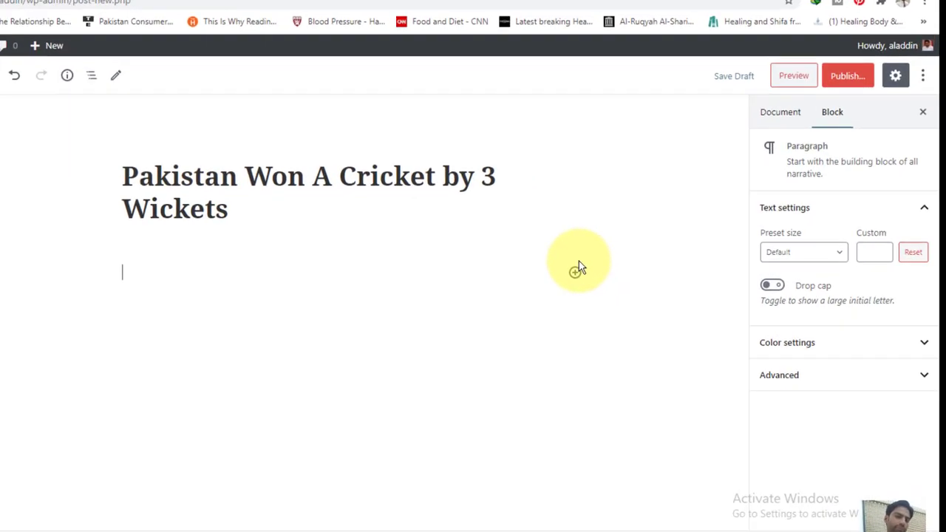
left_click(575, 271)
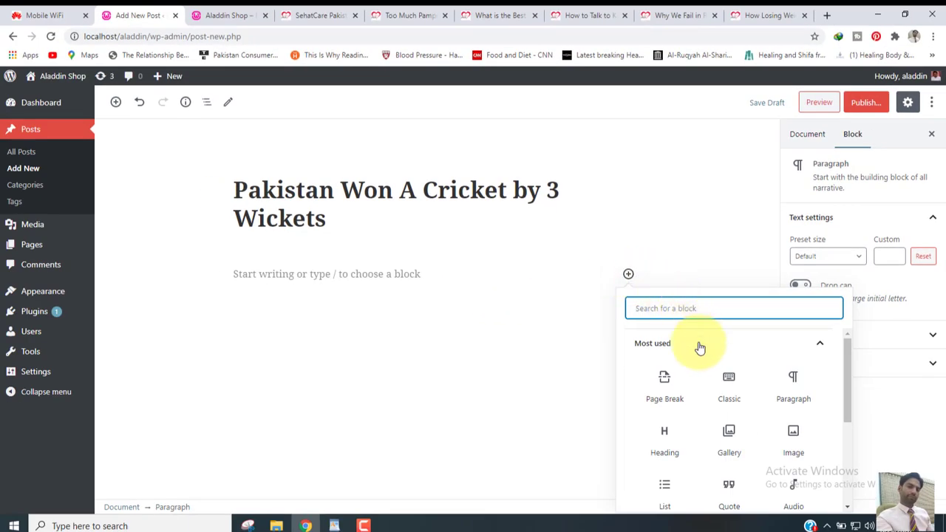
mouse_move(848, 368)
left_mouse_down()
mouse_move(853, 444)
mouse_move(840, 373)
left_mouse_up()
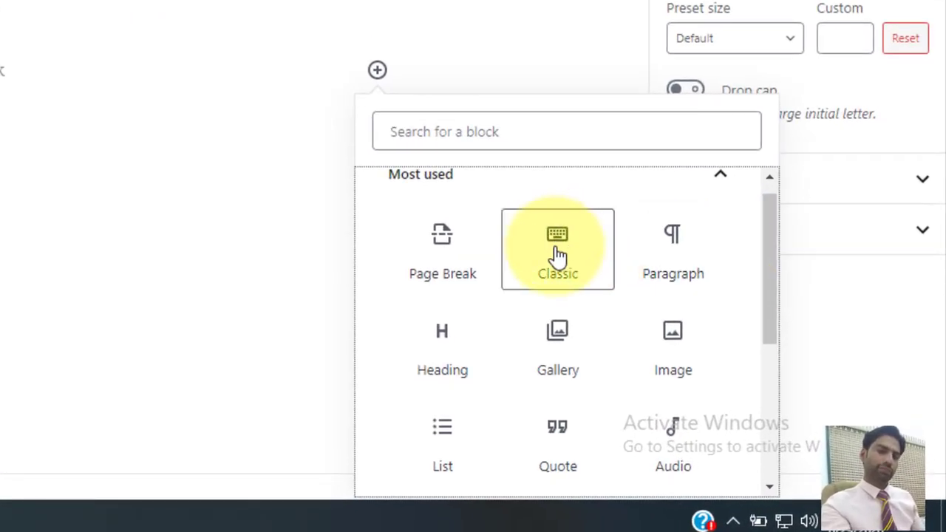
left_click(557, 255)
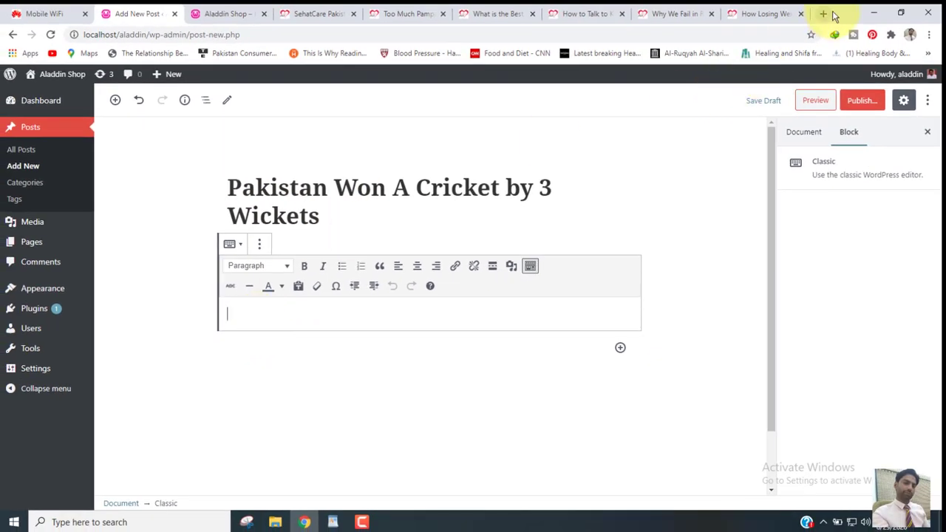
Search Google for "lorem ipsum" in a new browser tab and open the lipsum.com site
left_click(823, 13)
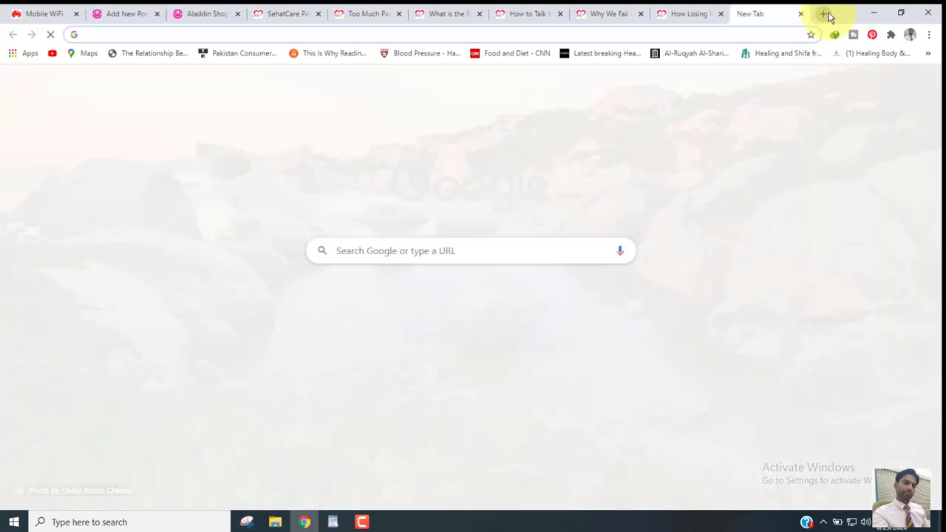
type("google.com")
key("Return")
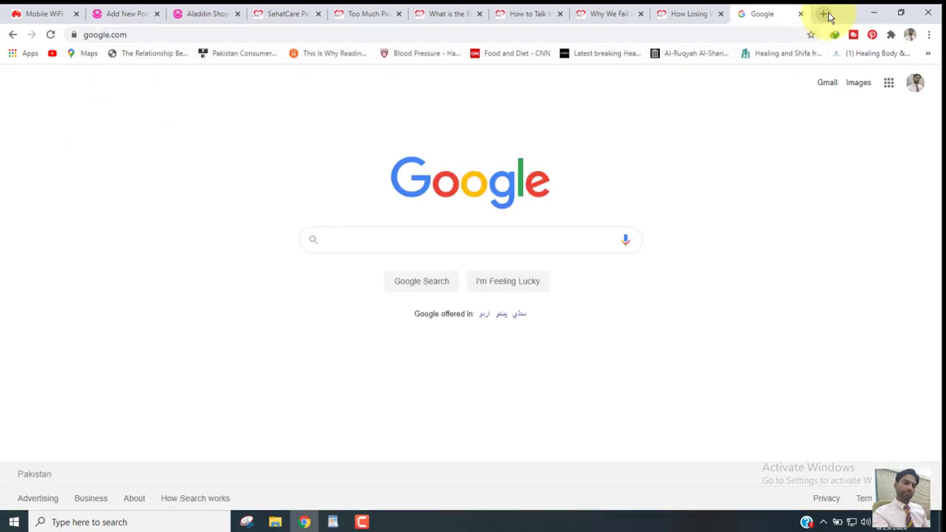
type("lor")
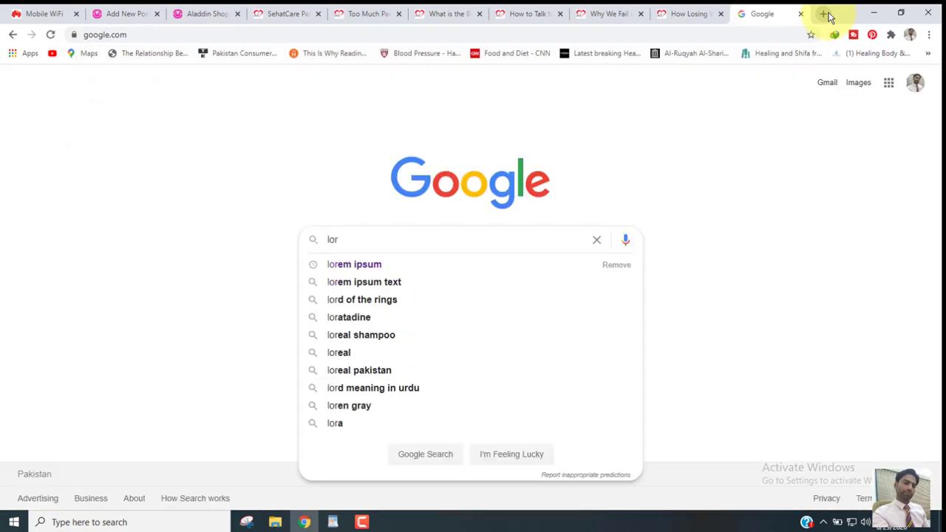
key("Down")
key("Return")
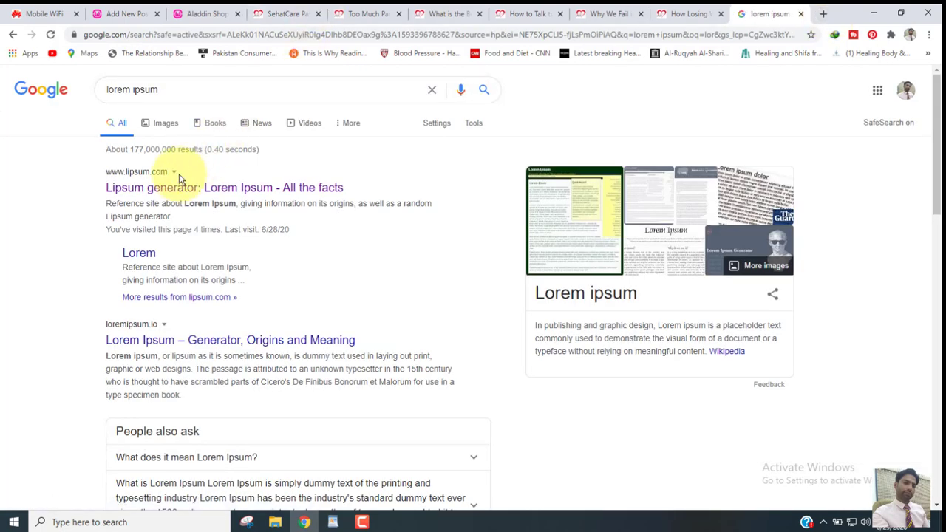
left_click(177, 189)
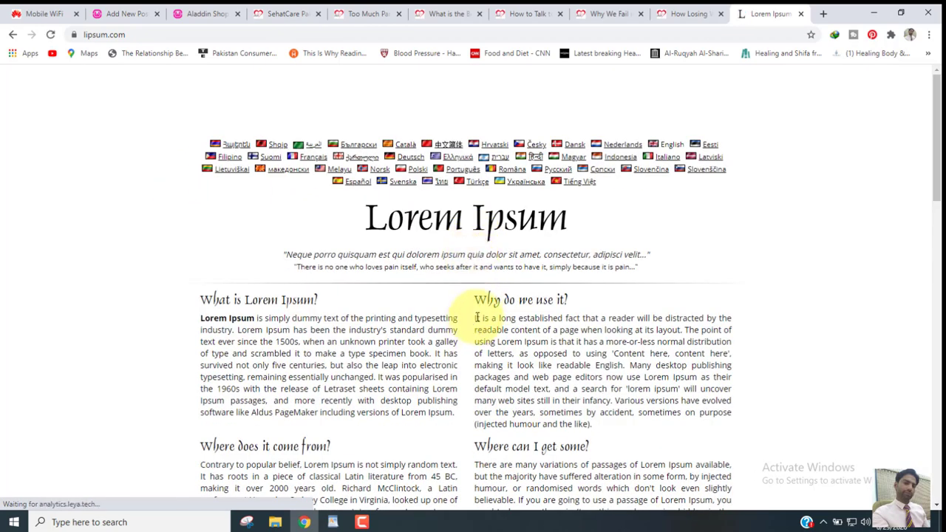
Copy the "Why do we use it?" heading and its paragraph from the Lorem Ipsum page
left_click_drag(477, 318, 508, 353)
left_click(470, 312)
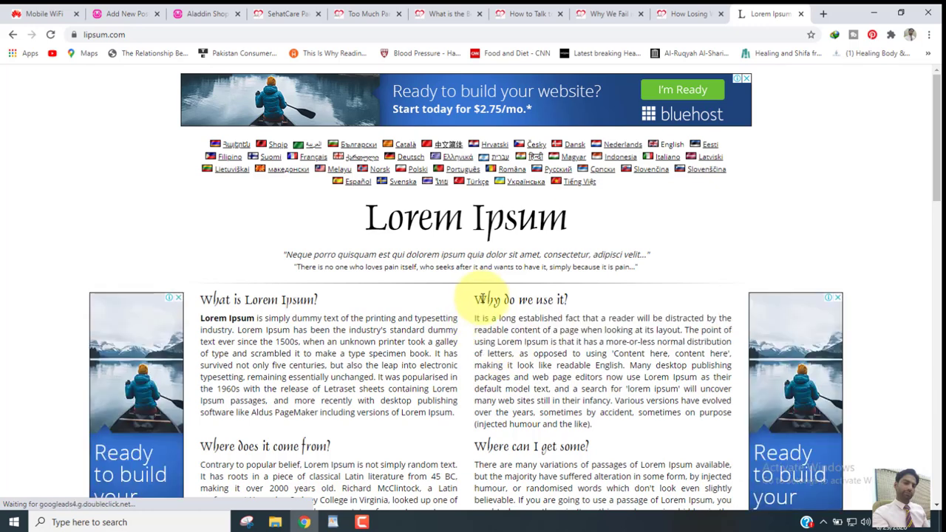
left_click_drag(477, 300, 602, 424)
key("ctrl+c")
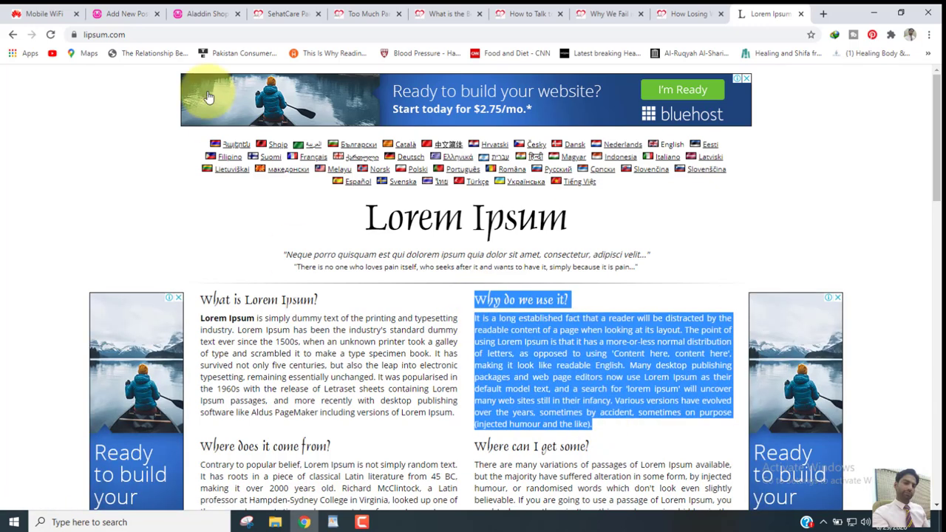
Paste the copied text into the post's Classic block and publish the post
left_click(127, 15)
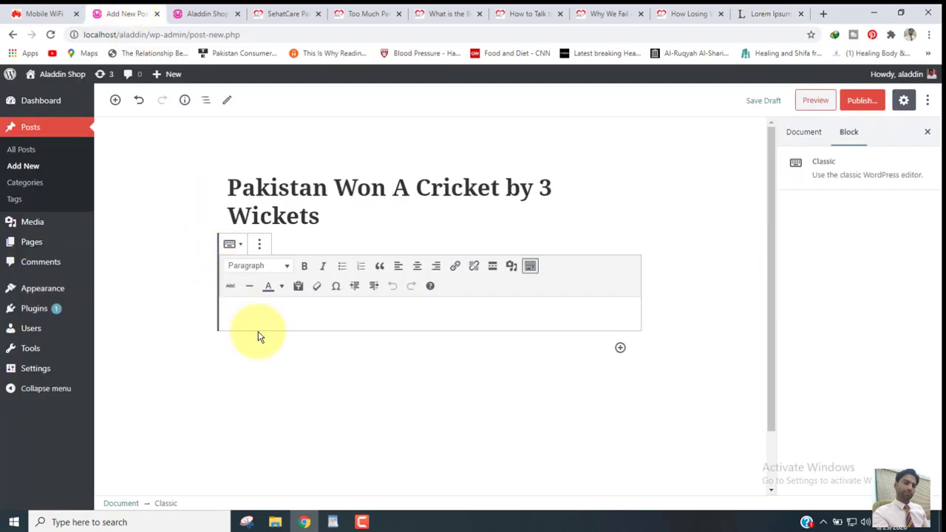
key("ctrl+v")
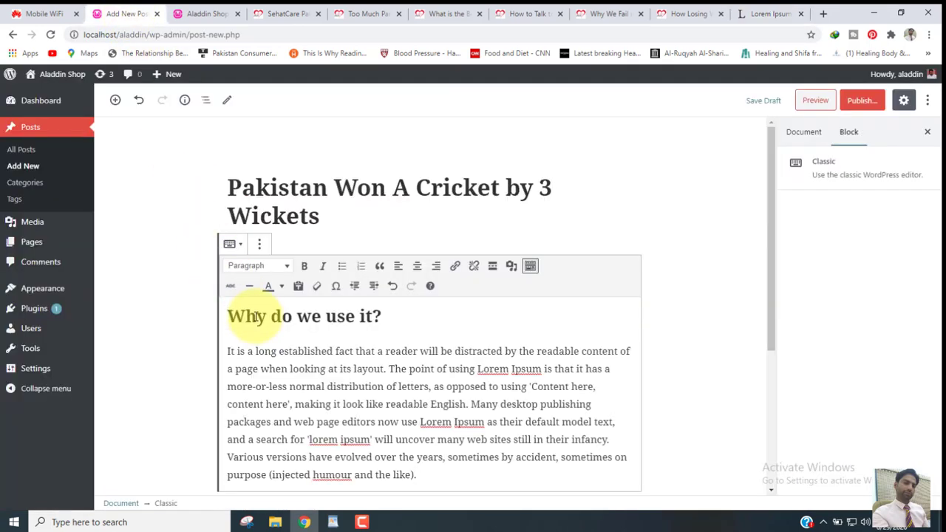
left_click(862, 101)
left_click(869, 104)
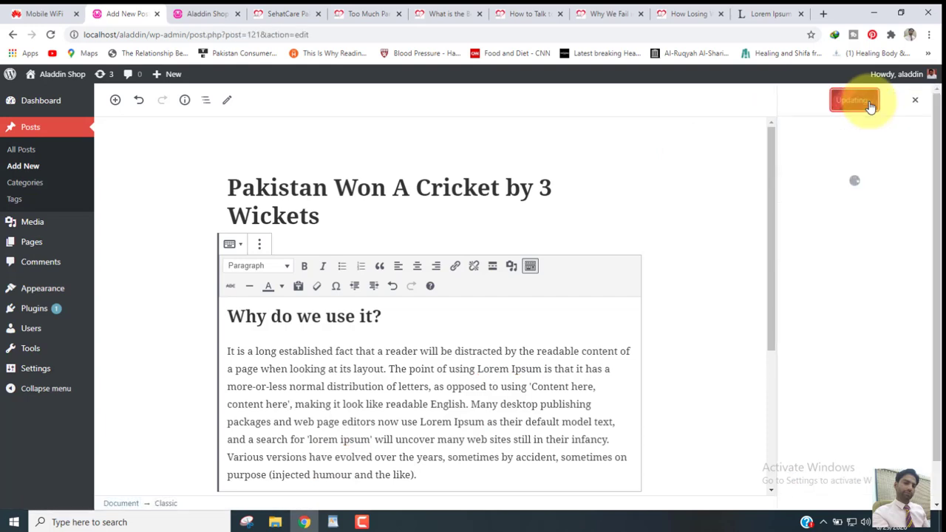
Reload the Aladdin Shop front page and review the newly published post and the posts below it
left_click(206, 12)
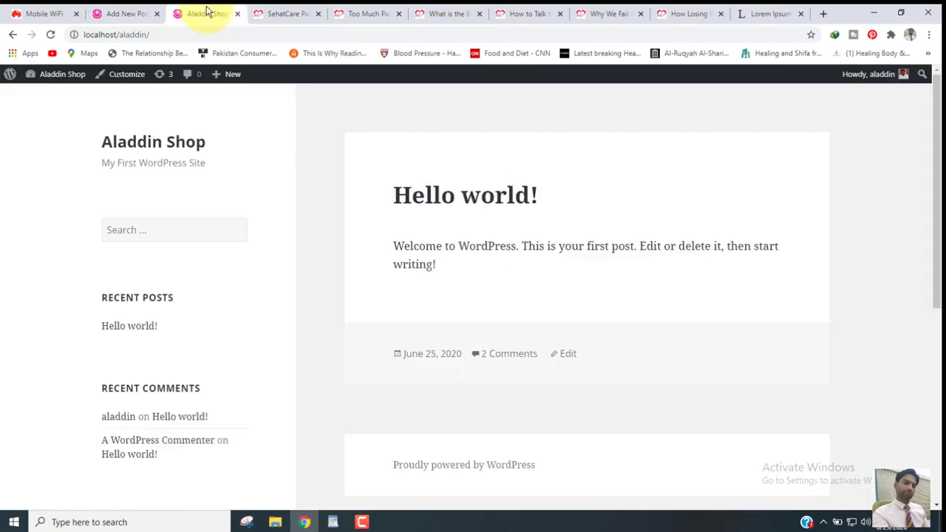
left_click(50, 35)
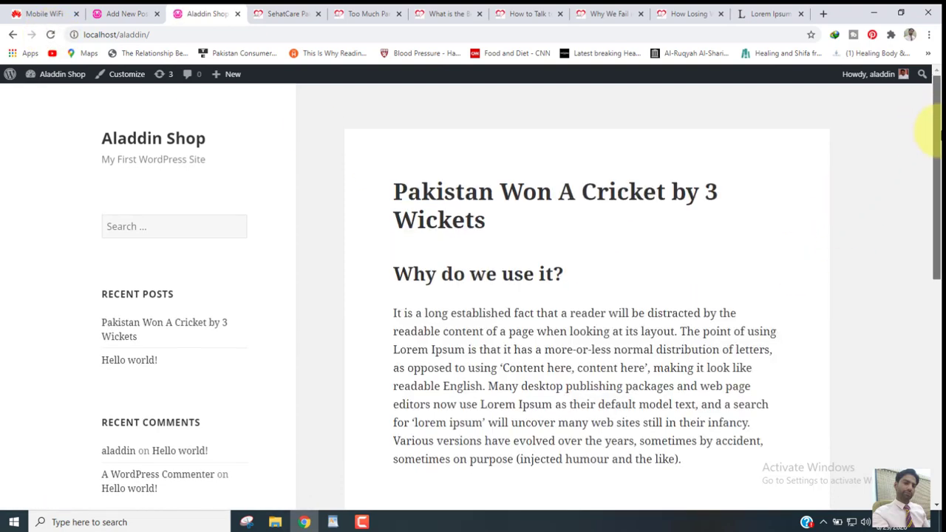
scroll(927, 178, "down", 2)
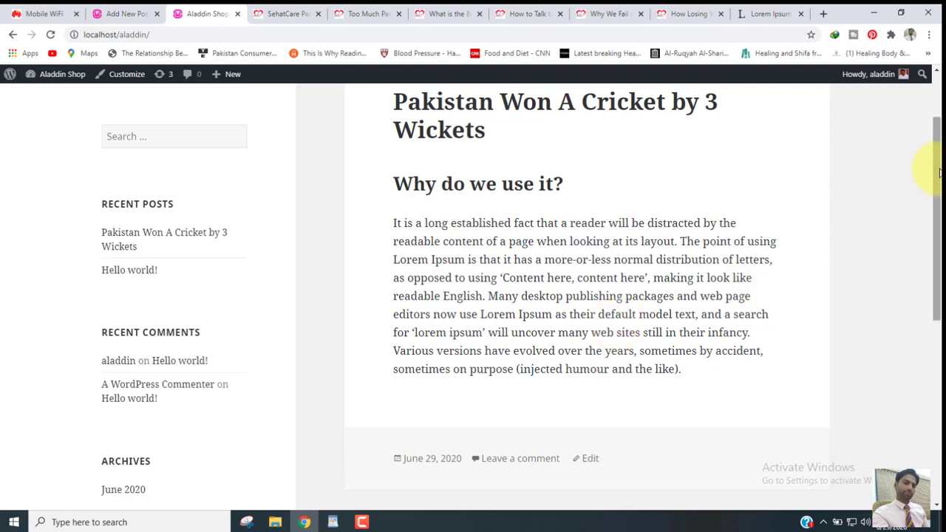
left_click_drag(933, 174, 707, 363)
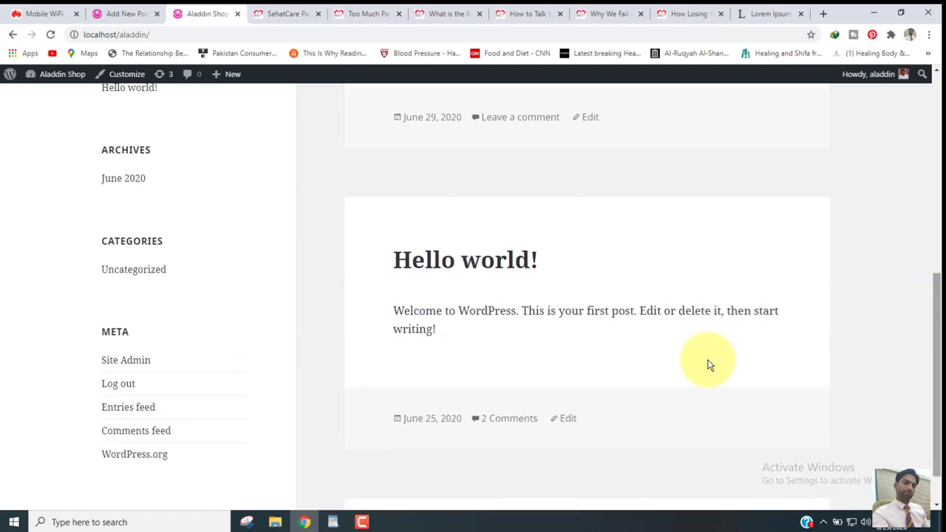
left_click_drag(935, 346, 935, 148)
Return to the post editor, look over the published cricket post and start a new post
left_click(111, 13)
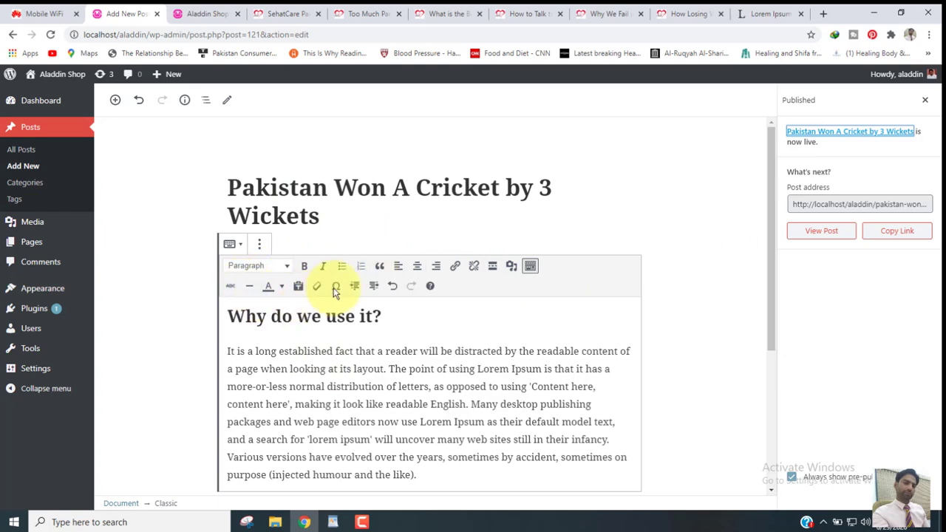
left_click_drag(771, 204, 772, 266)
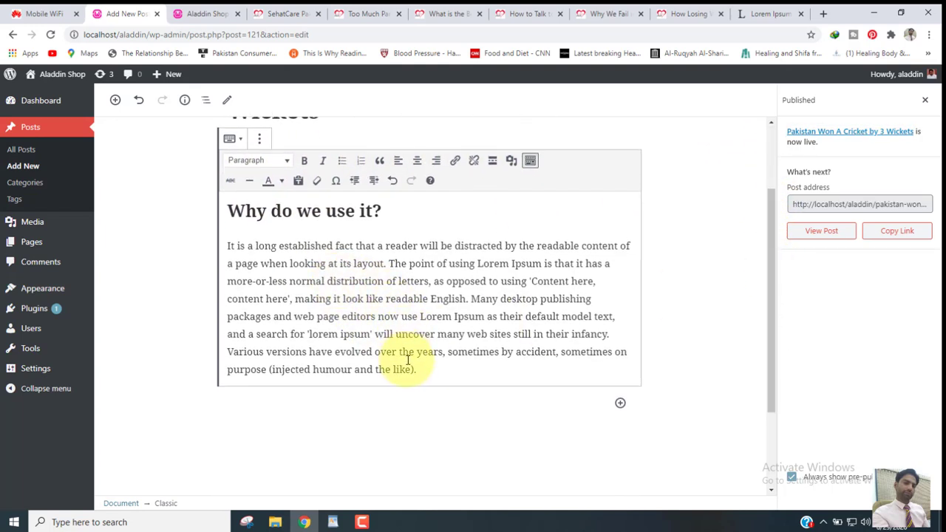
left_click(31, 156)
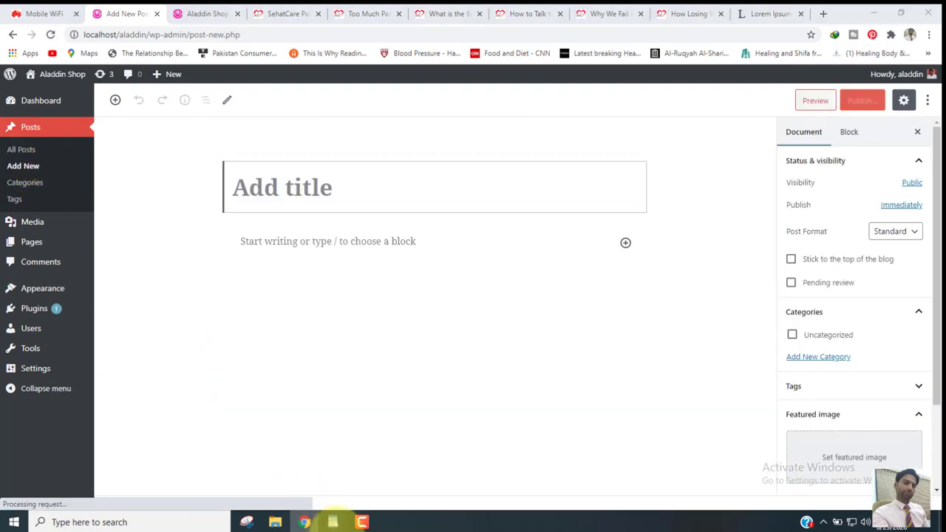
Switch to the WordPad document and go over its topic list: Child Psychology, Parenting Relationship and Weight Loss
left_click(333, 521)
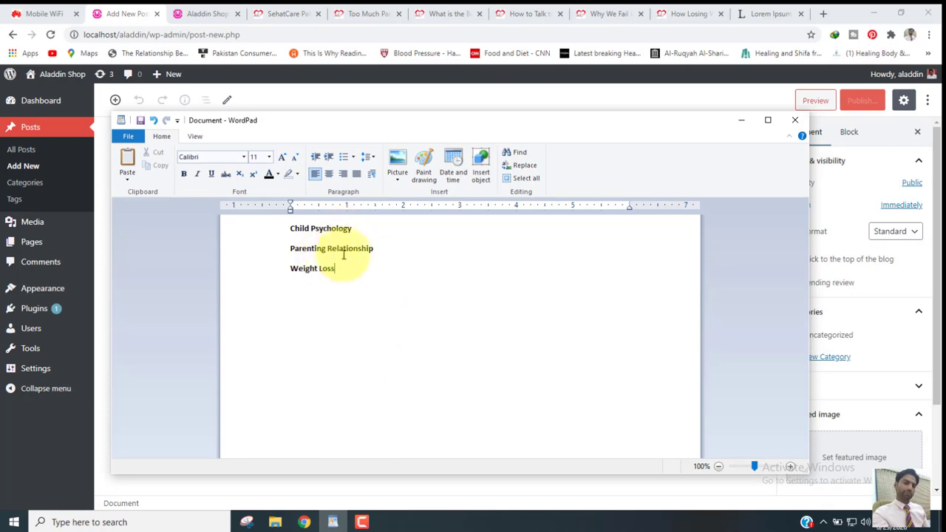
left_click(192, 14)
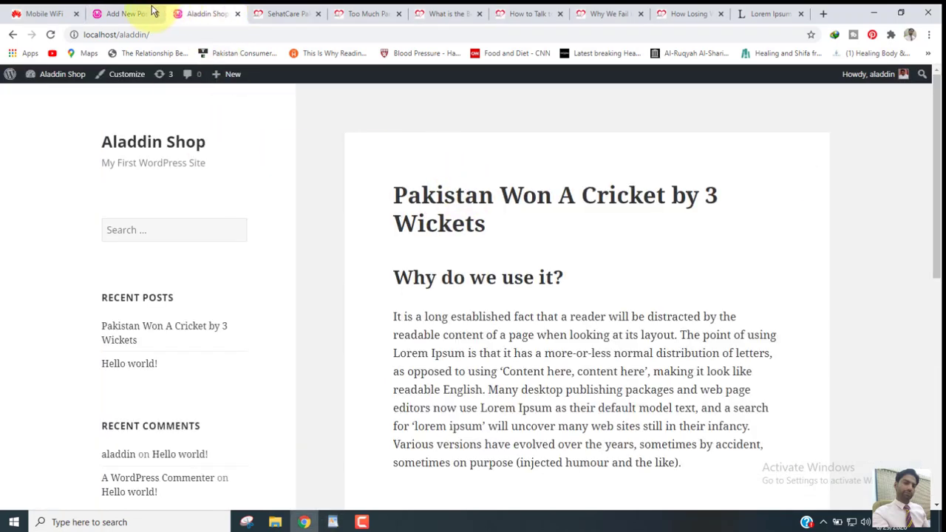
left_click(122, 12)
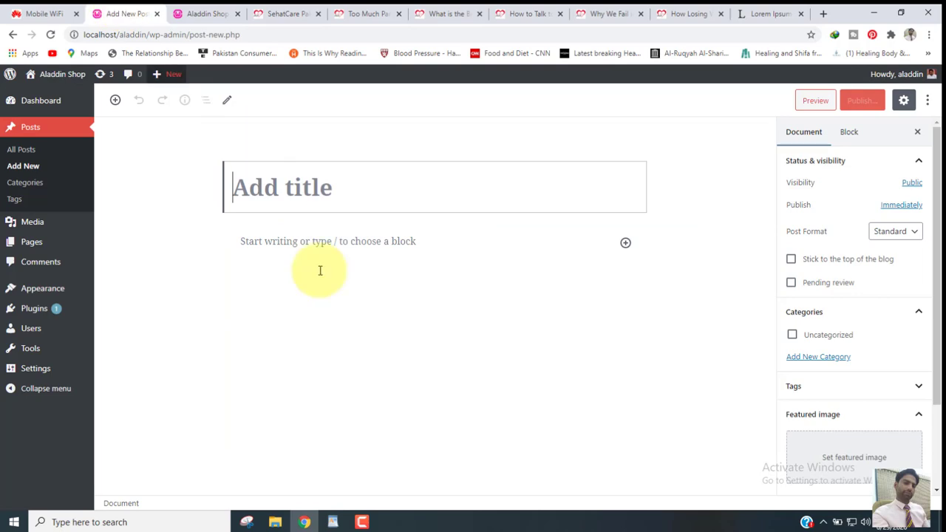
left_click(334, 521)
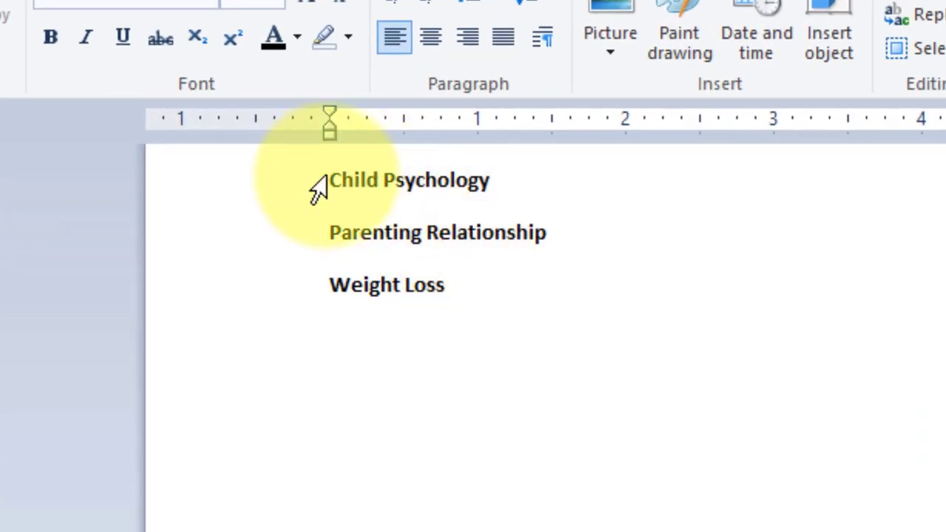
left_click_drag(332, 177, 481, 185)
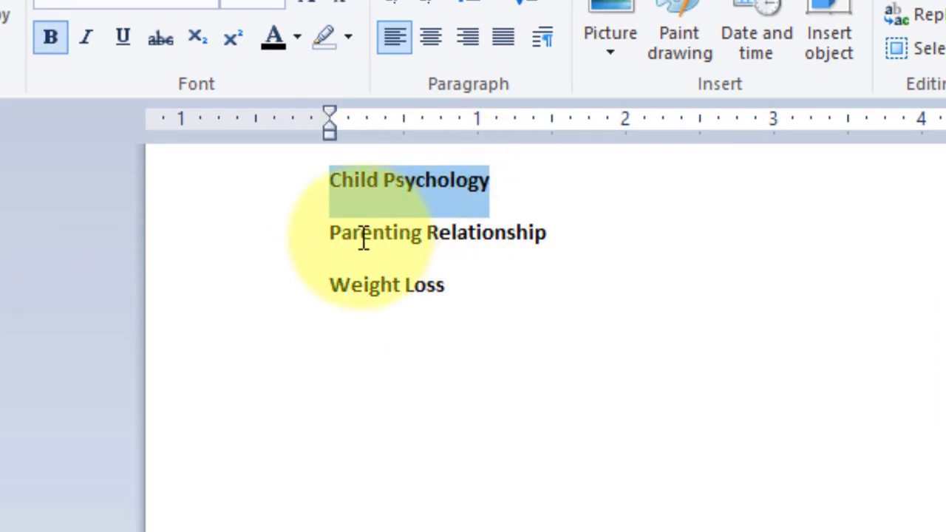
left_click(305, 255)
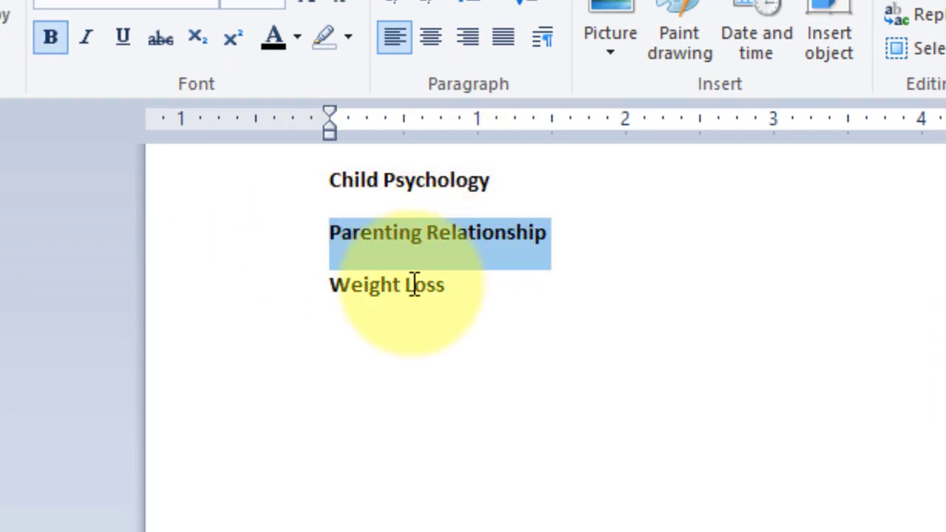
left_click(449, 291)
left_click_drag(442, 285, 328, 285)
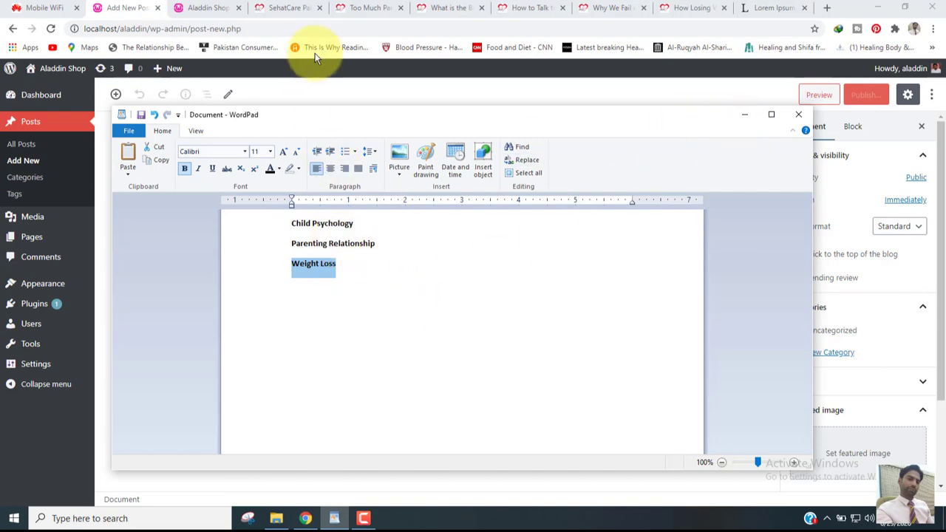
Look over the SehatCare home page and copy the headline of the "Too Much Pampering Causes Tantrum in Your Child" article
left_click(290, 7)
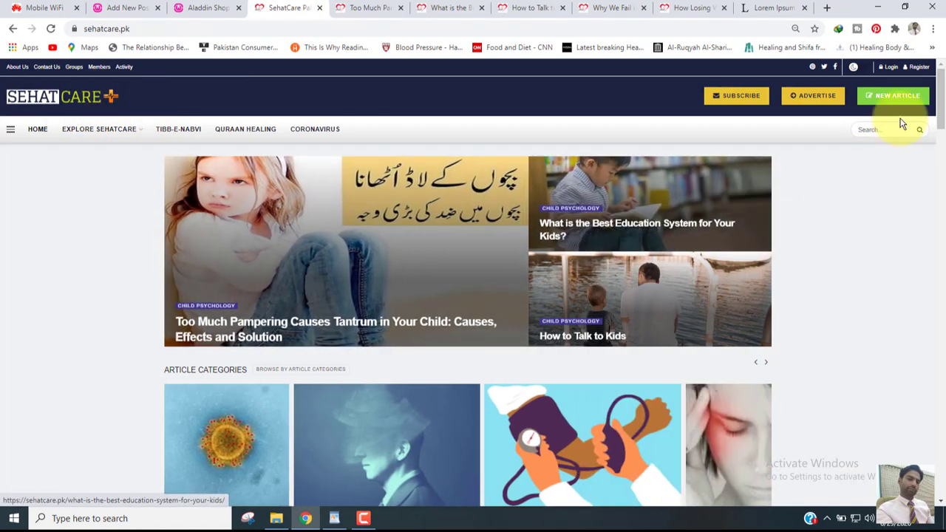
left_click_drag(944, 98, 943, 79)
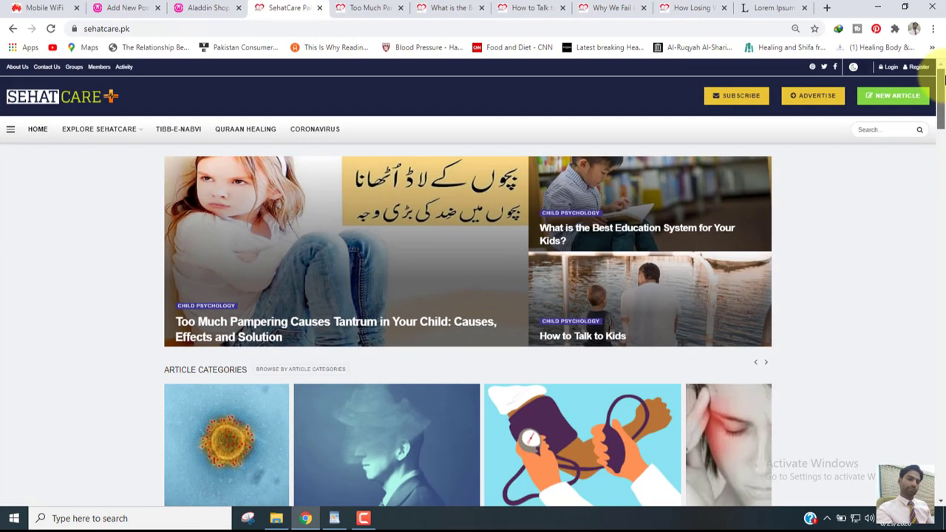
left_click(362, 6)
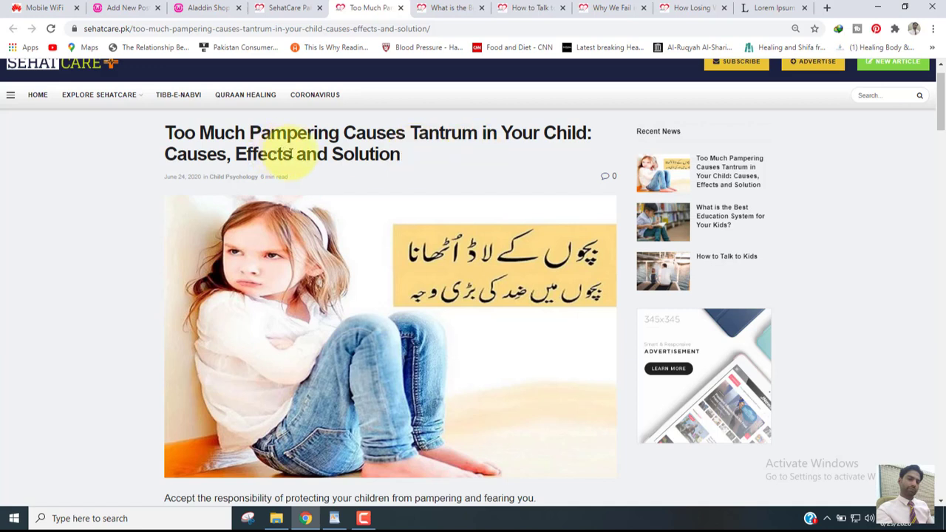
left_click_drag(411, 157, 197, 139)
key("ctrl+c")
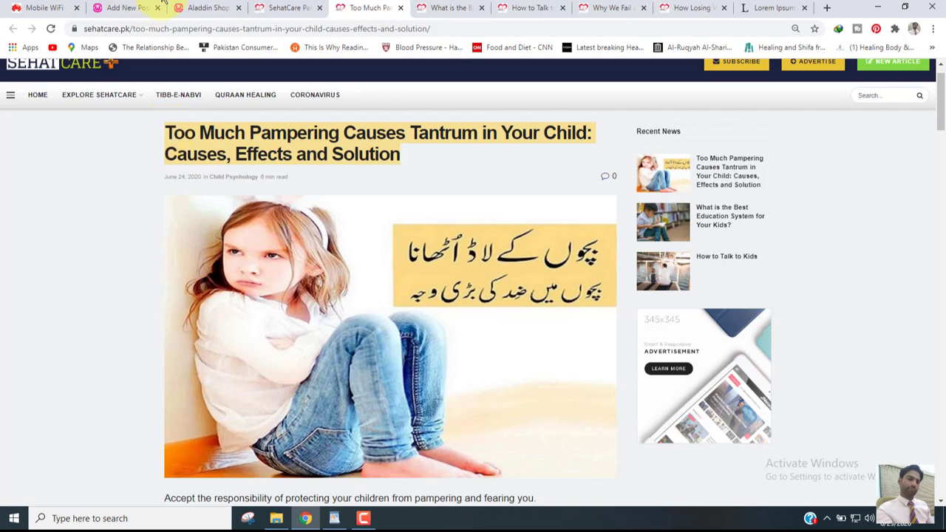
Paste the copied headline as the new post's title and publish the post
left_click(118, 8)
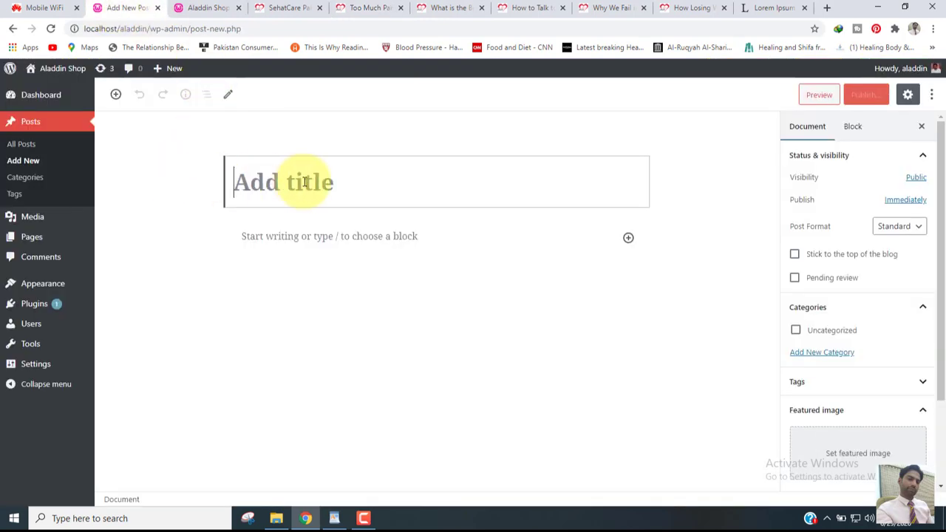
key("ctrl+v")
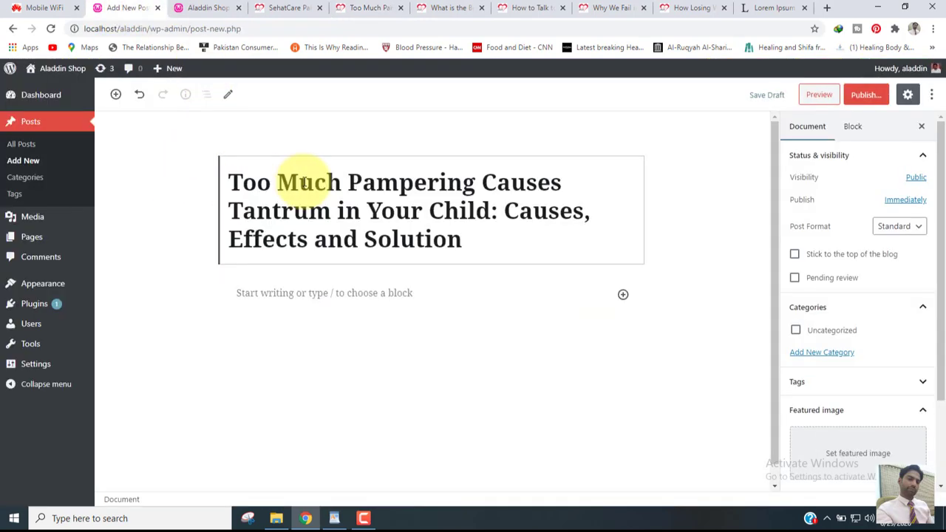
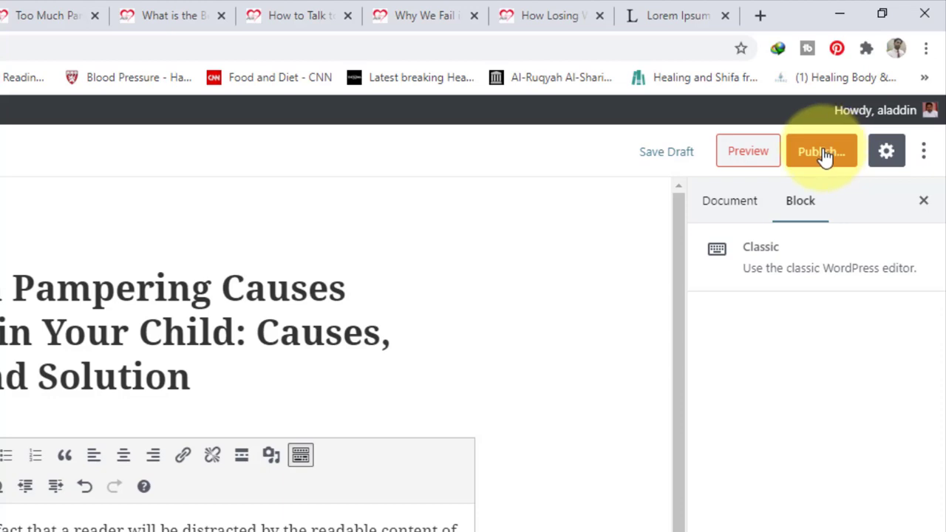
left_click(824, 157)
left_click(824, 157)
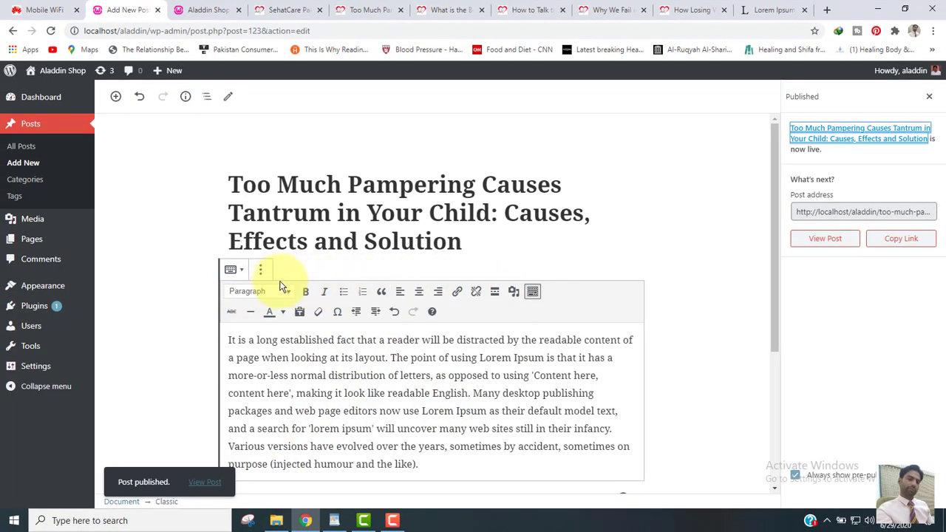
Select the whole body paragraph in the Classic block and set its text color to red
left_click(423, 464)
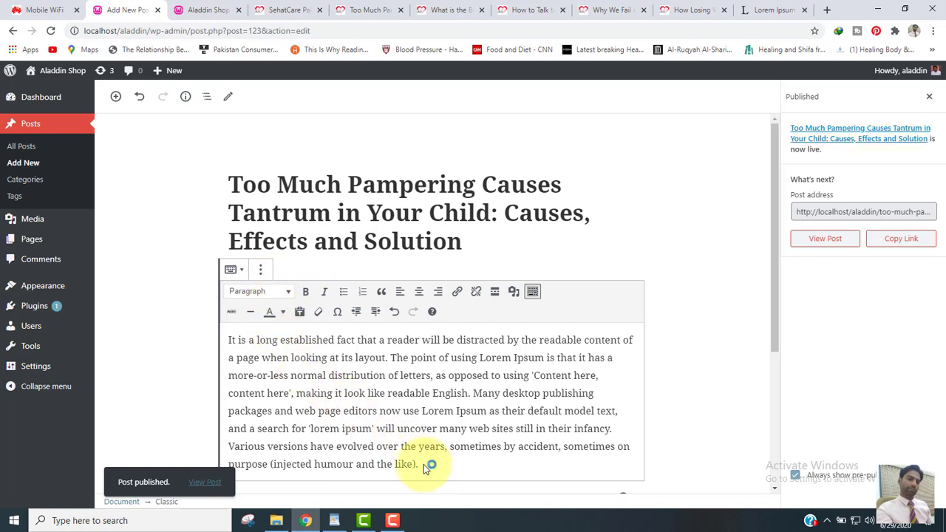
key("ctrl+a")
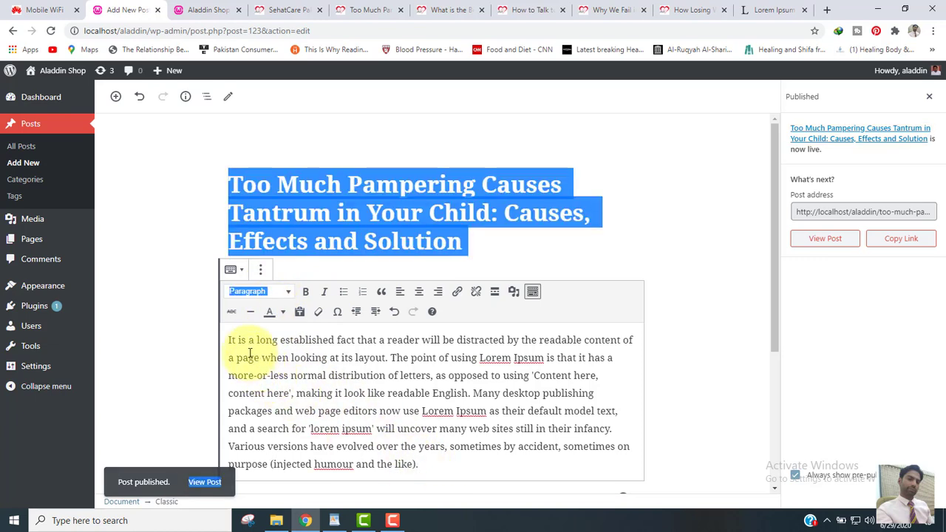
left_click(249, 355)
left_click_drag(230, 338, 429, 466)
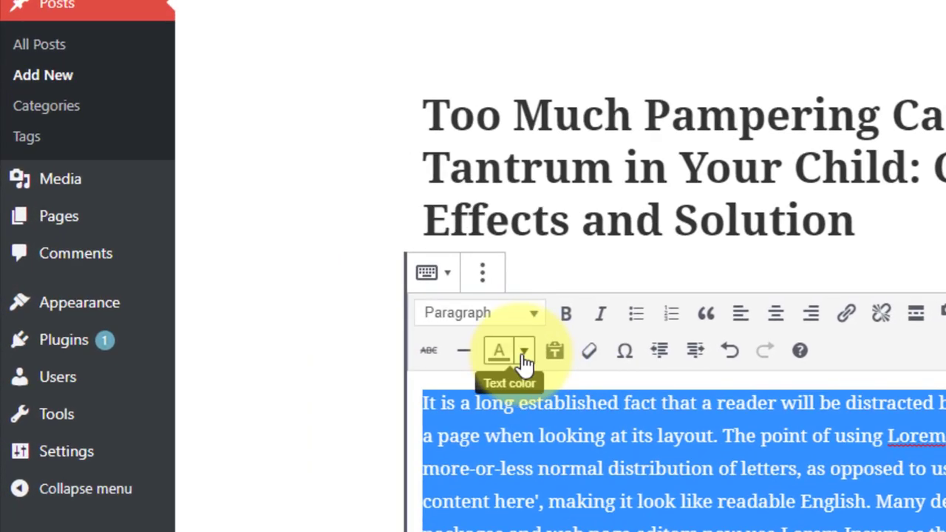
left_click(528, 356)
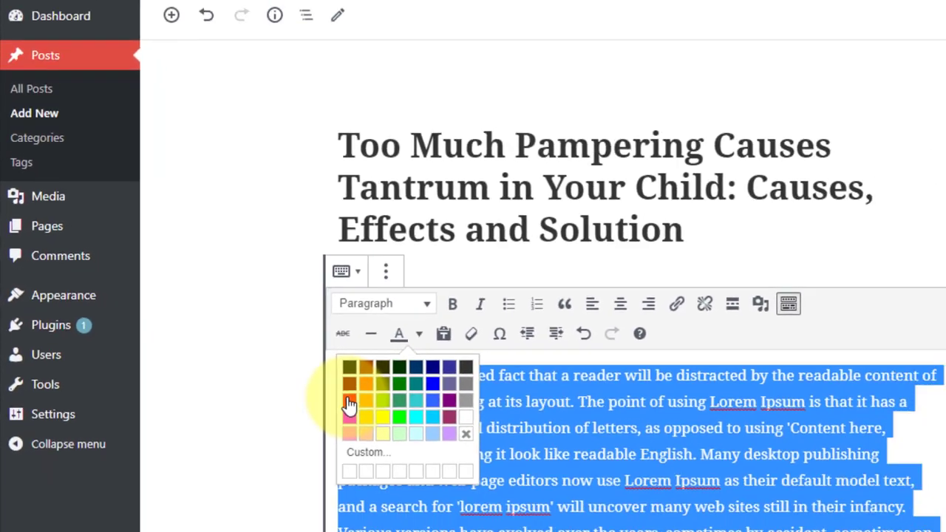
left_click(434, 439)
left_click(360, 414)
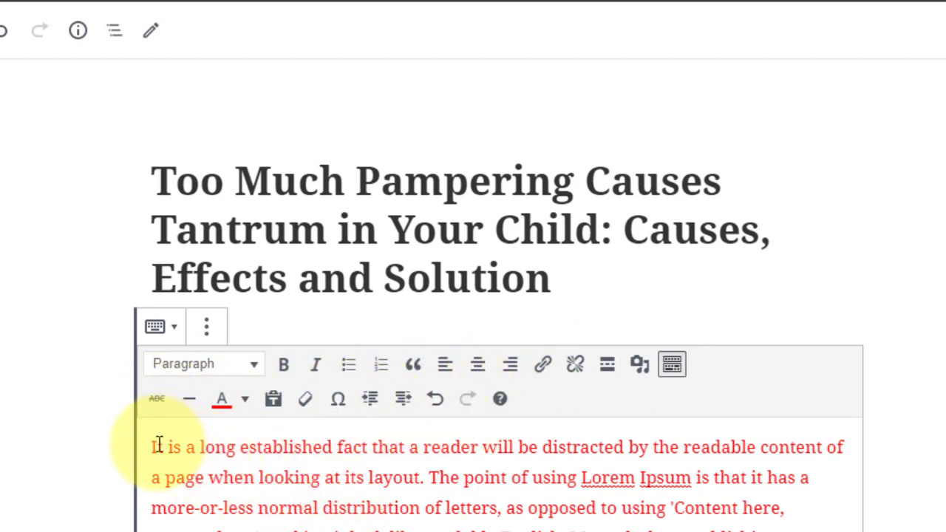
Strike through the opening words "It is a long established" in the body paragraph
left_click_drag(153, 445, 336, 445)
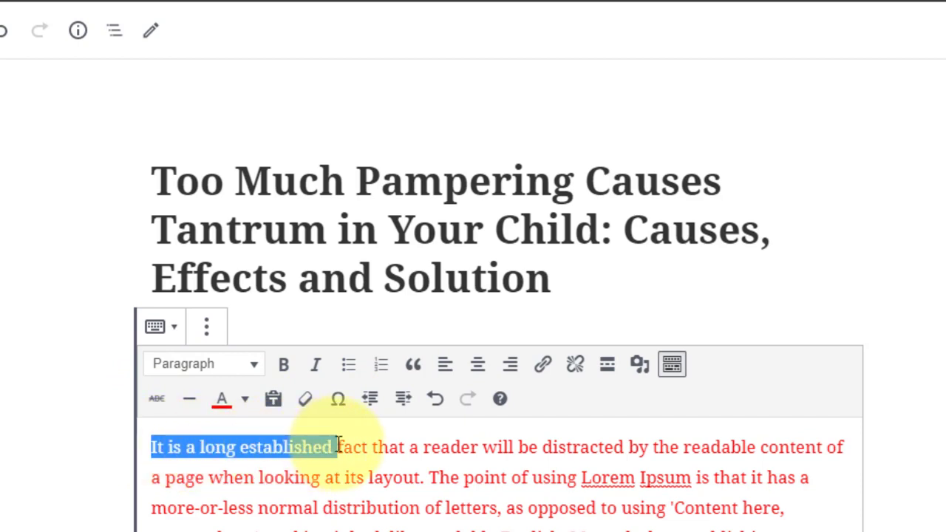
left_click(156, 398)
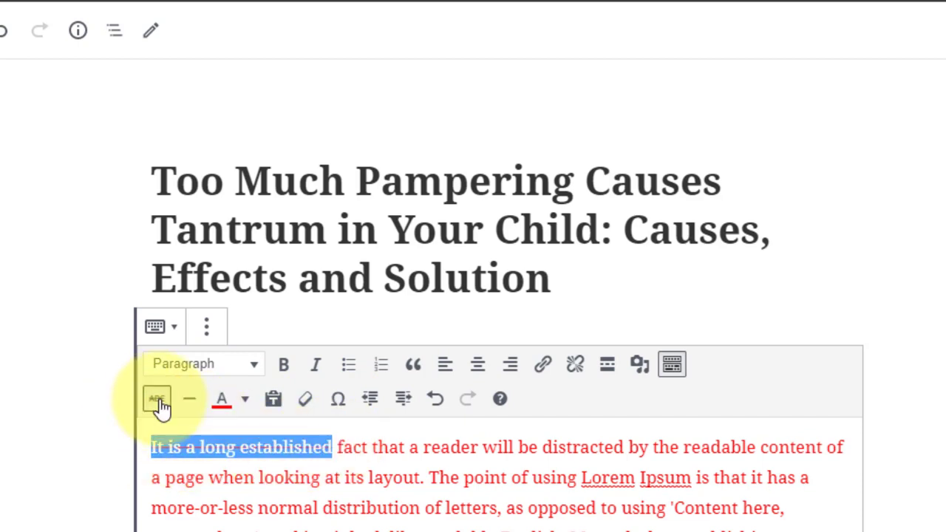
left_click(272, 478)
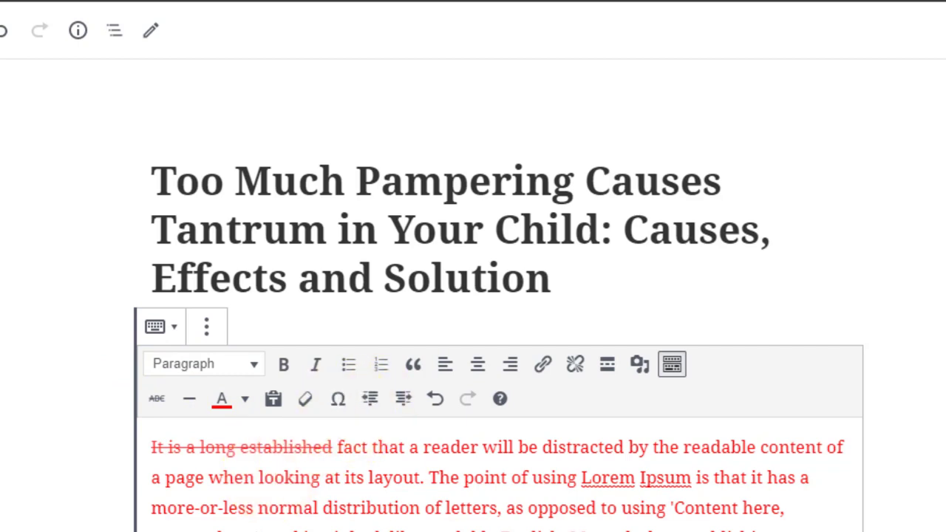
Insert the yen sign special character below the body paragraph and delete it again
scroll(499, 399, "down", 1)
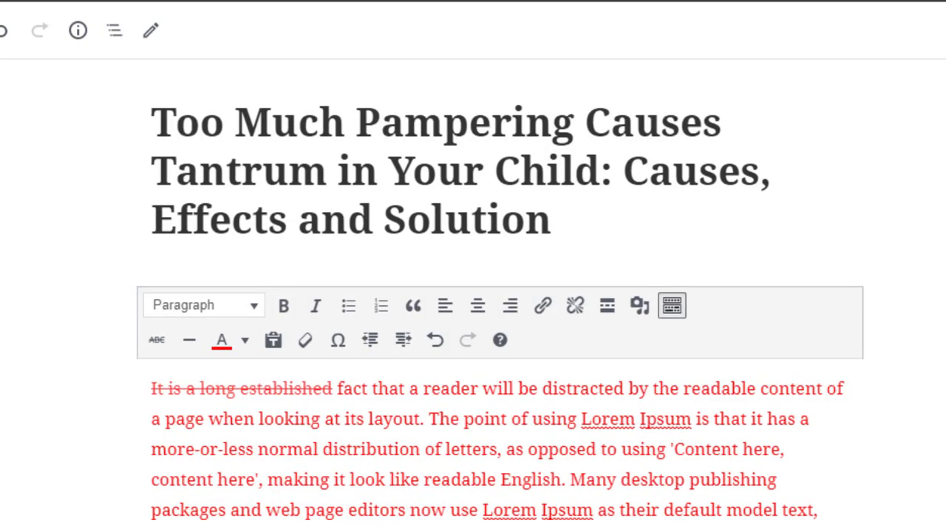
left_click(335, 349)
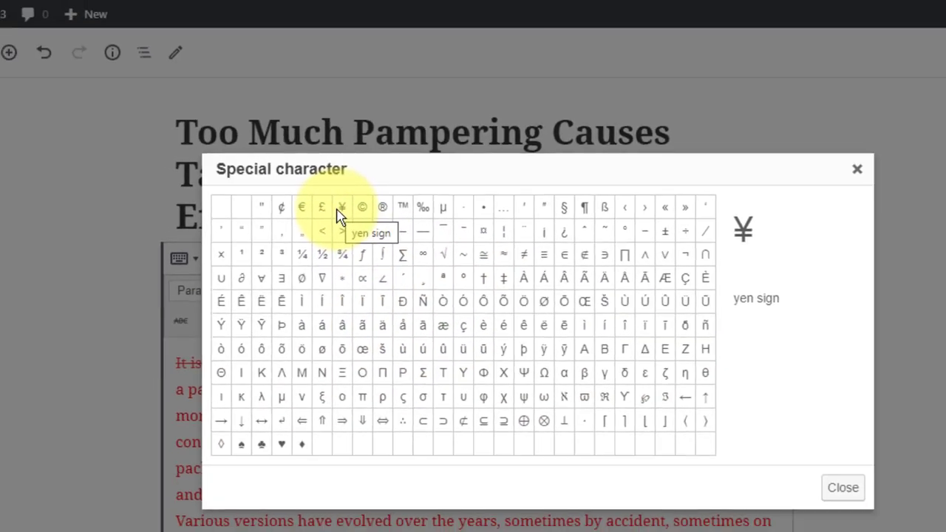
left_click(337, 209)
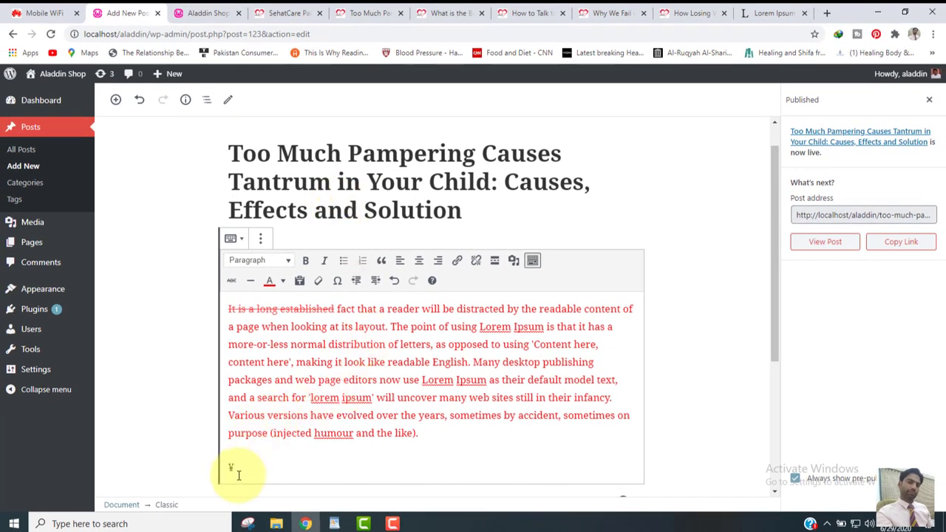
key("BackSpace")
key("BackSpace")
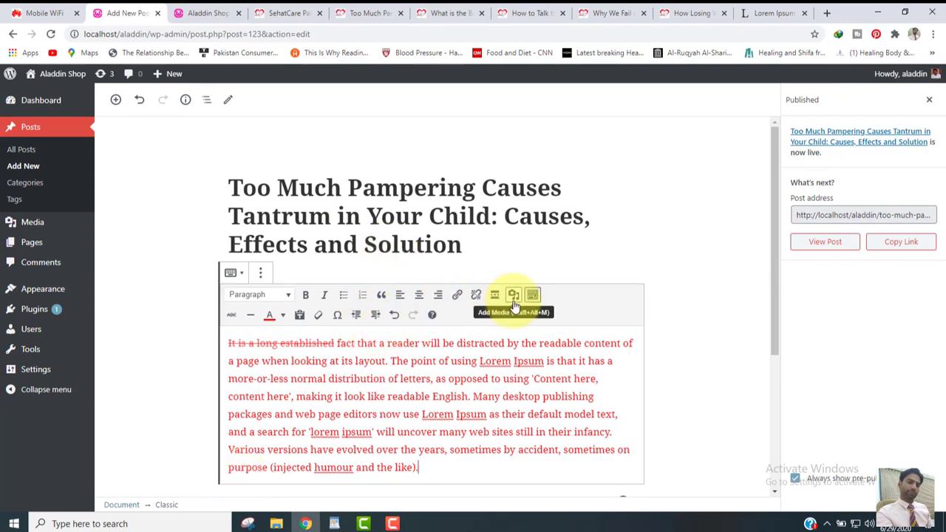
Open the link entry at the end of the body paragraph and dismiss it without adding a link
left_click(458, 295)
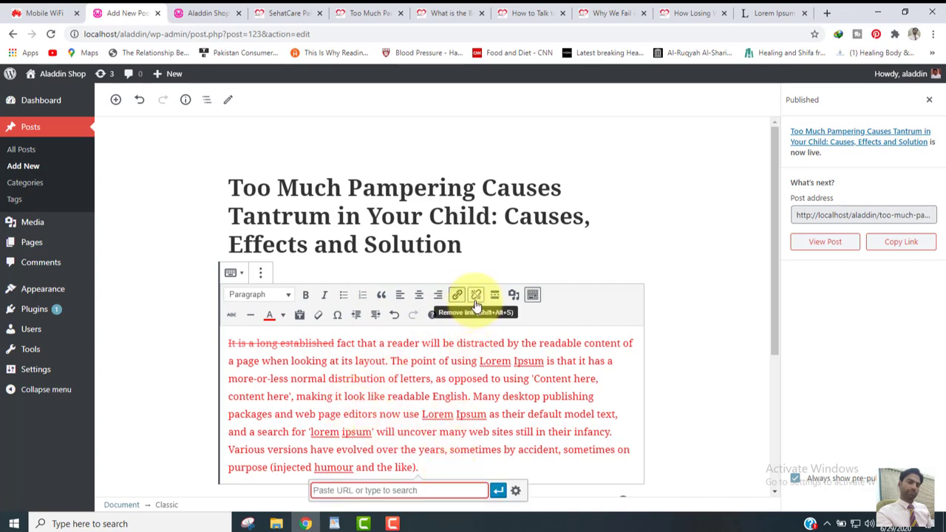
left_click(476, 303)
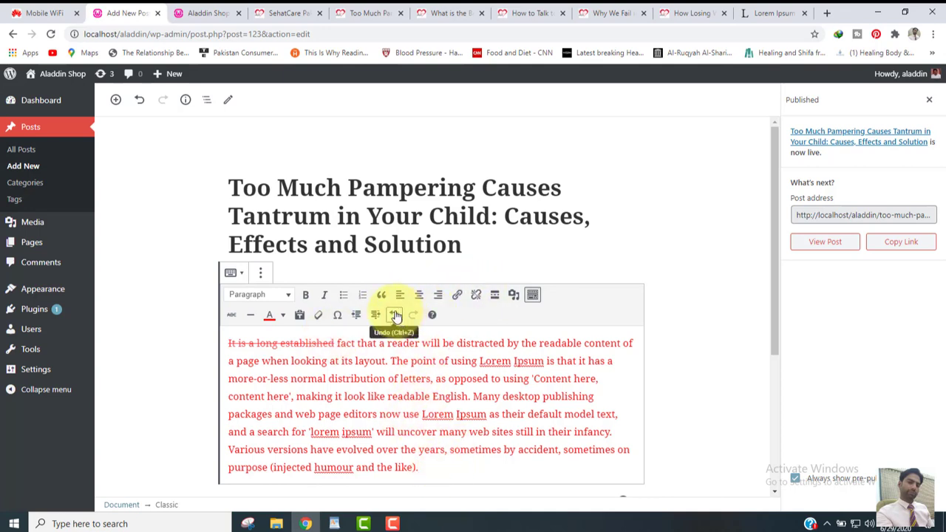
Increase the indent of the body paragraph by one level
left_click(227, 342)
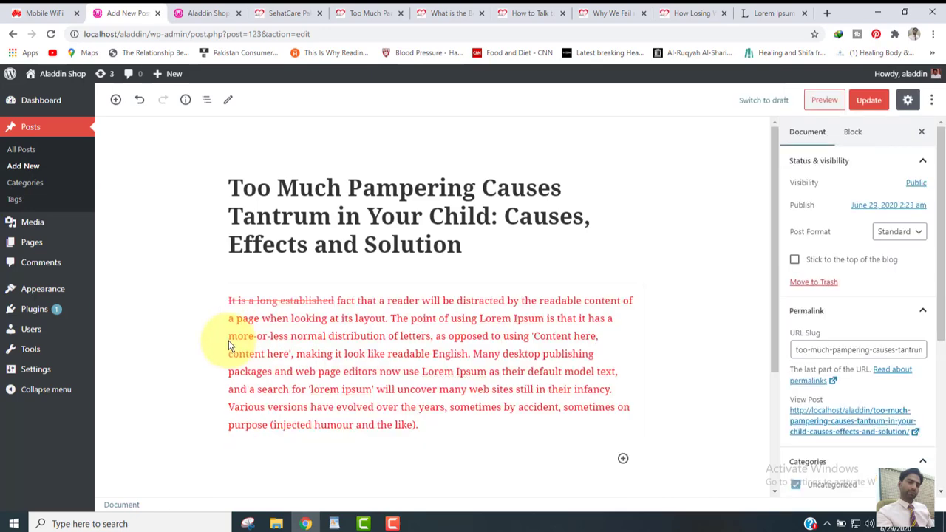
left_click(228, 300)
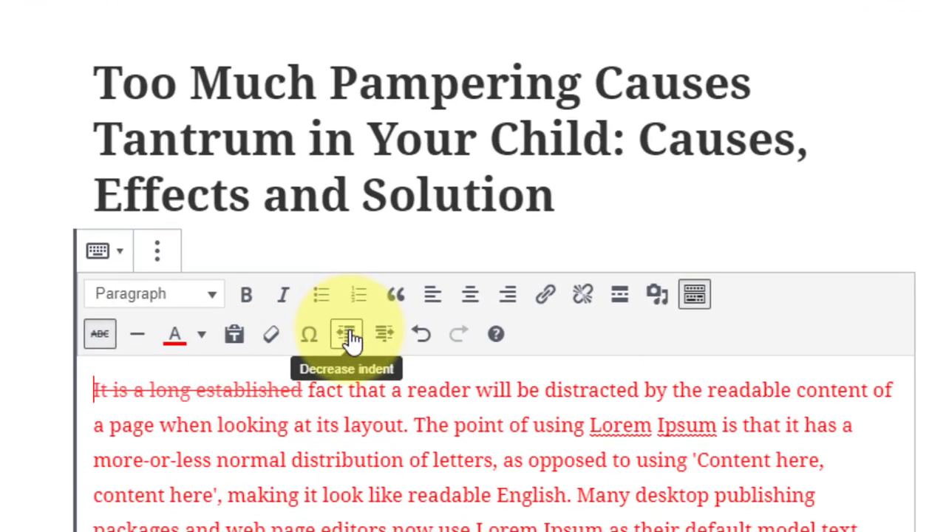
left_click(383, 339)
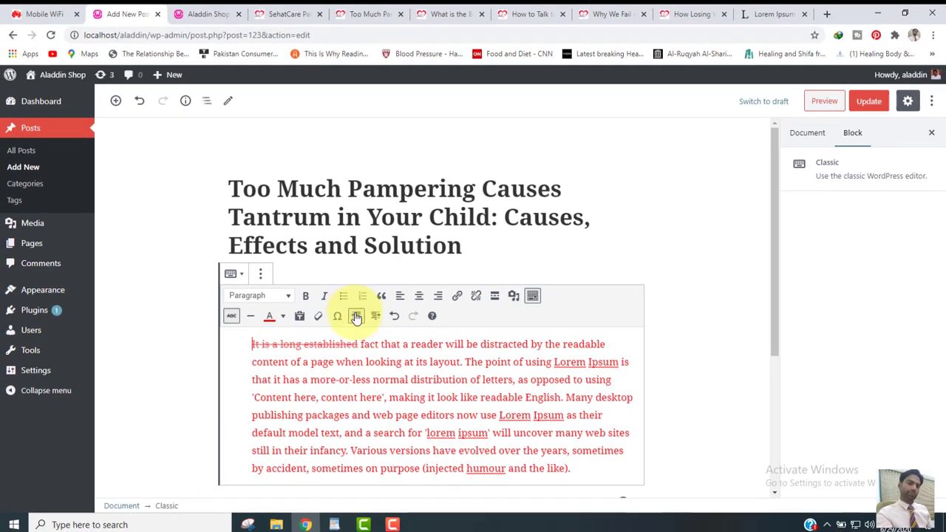
Decrease the body paragraph's indent by one level and remove the strikethrough from its opening words "It is a long established"
left_click(356, 316)
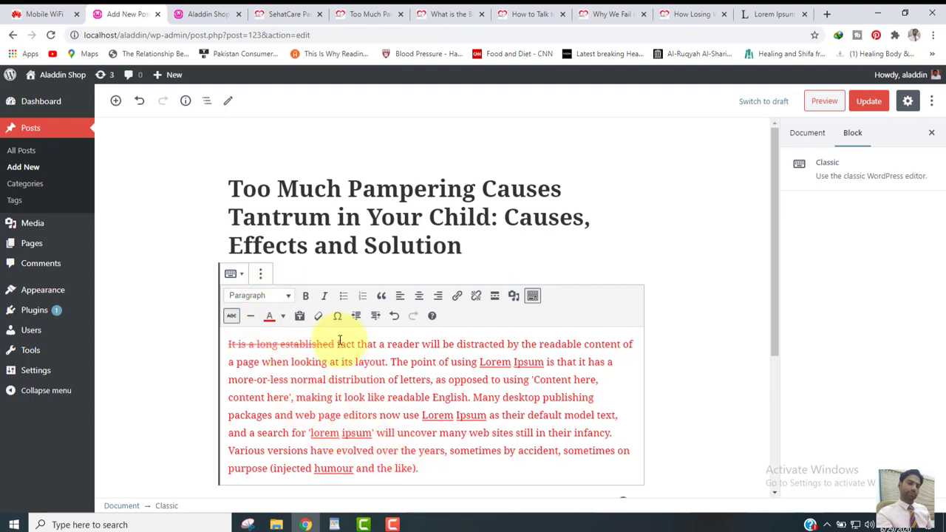
left_click_drag(337, 344, 233, 342)
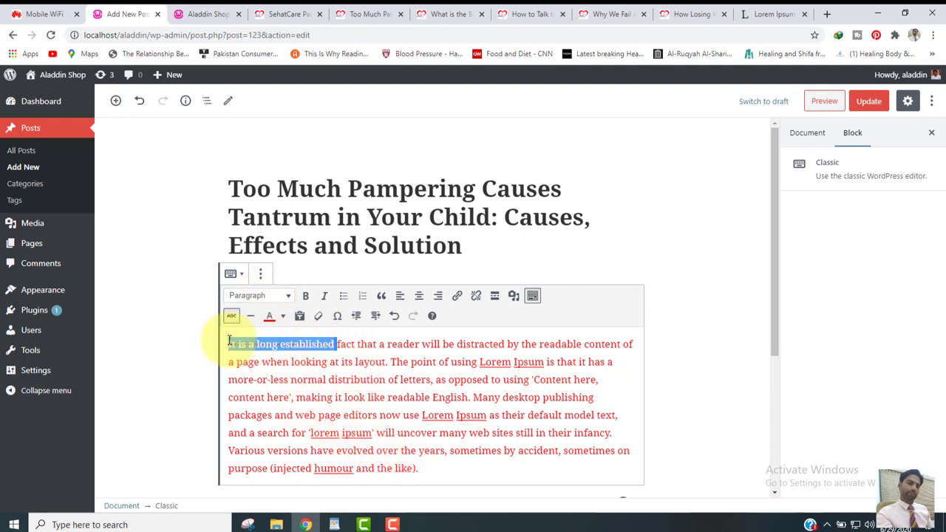
Update the post and reload the Aladdin Shop home page to check how it appears there
left_click(866, 101)
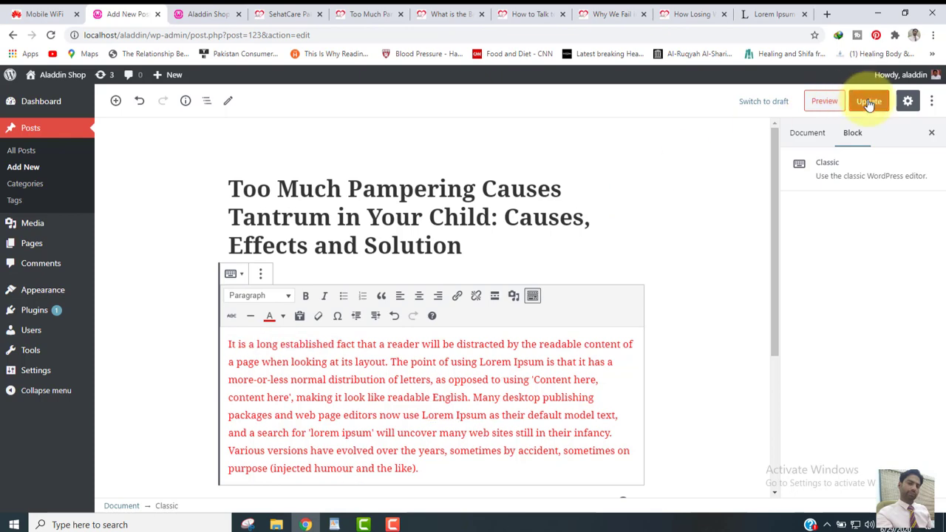
left_click(711, 226)
left_click(198, 13)
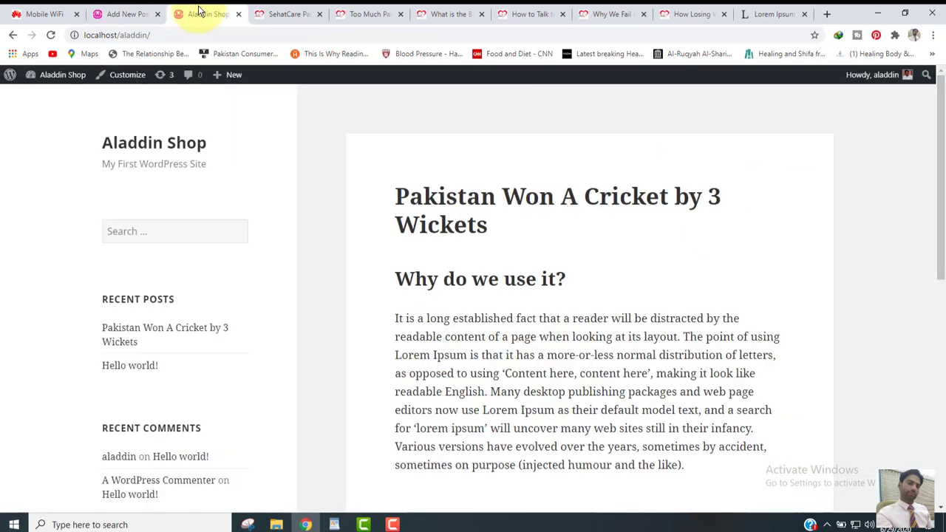
left_click(51, 35)
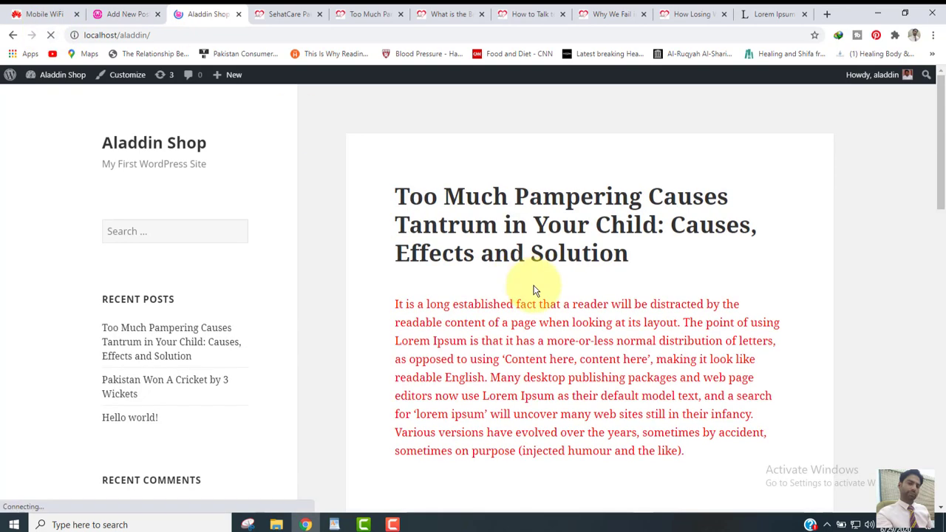
mouse_move(943, 148)
left_mouse_down()
mouse_move(940, 275)
mouse_move(940, 119)
mouse_move(943, 145)
left_mouse_up()
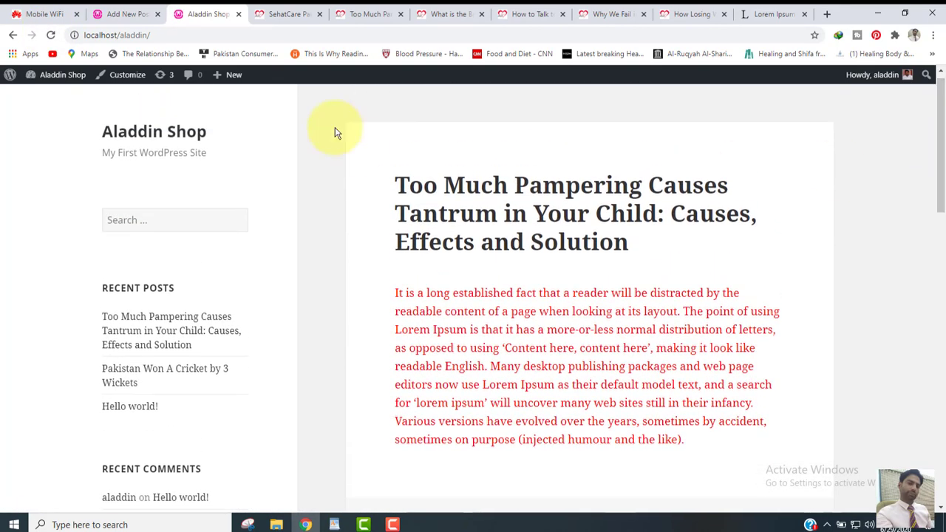
Open the list of all posts and review the three topic names at the start of the WordPad document
left_click(126, 9)
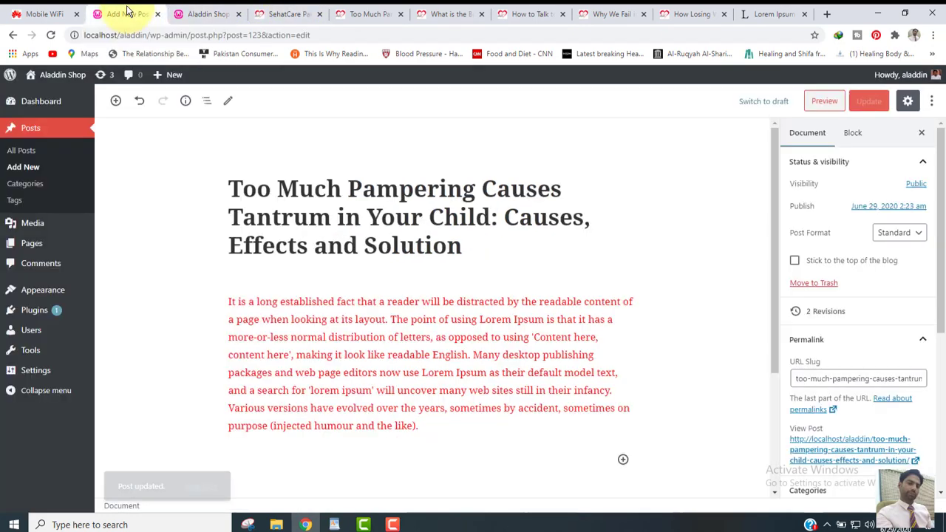
left_click(26, 151)
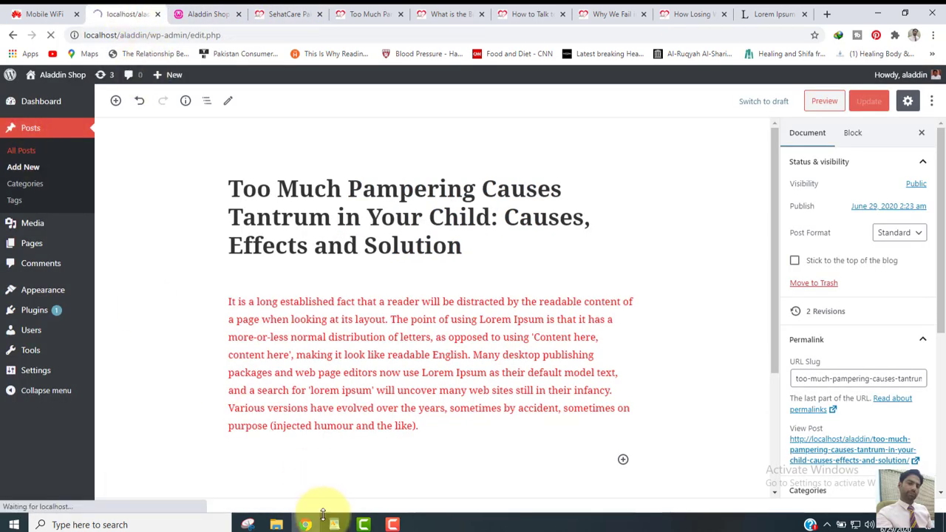
left_click(334, 525)
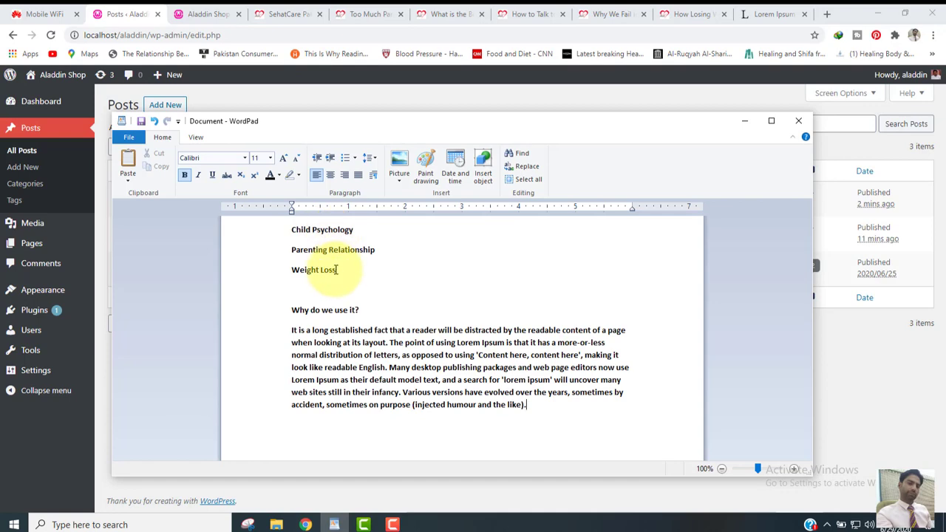
left_click_drag(339, 269, 291, 230)
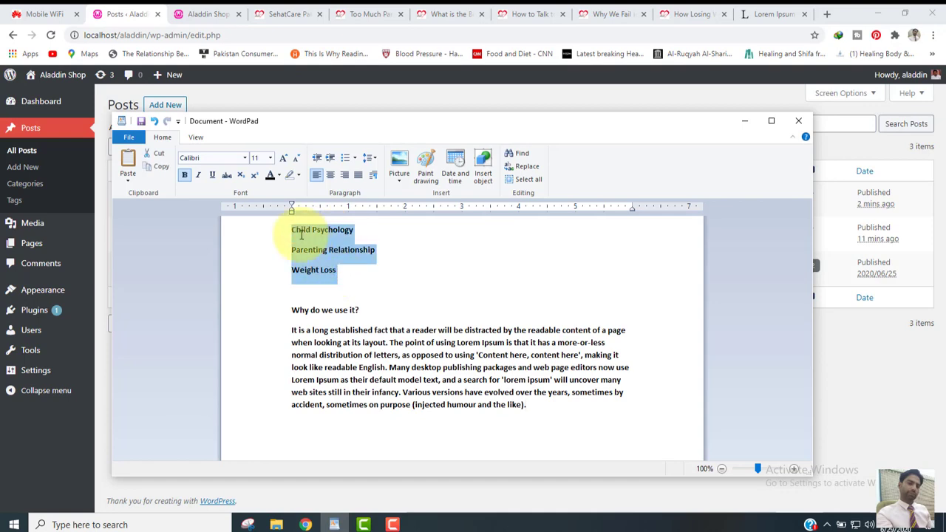
left_click(743, 124)
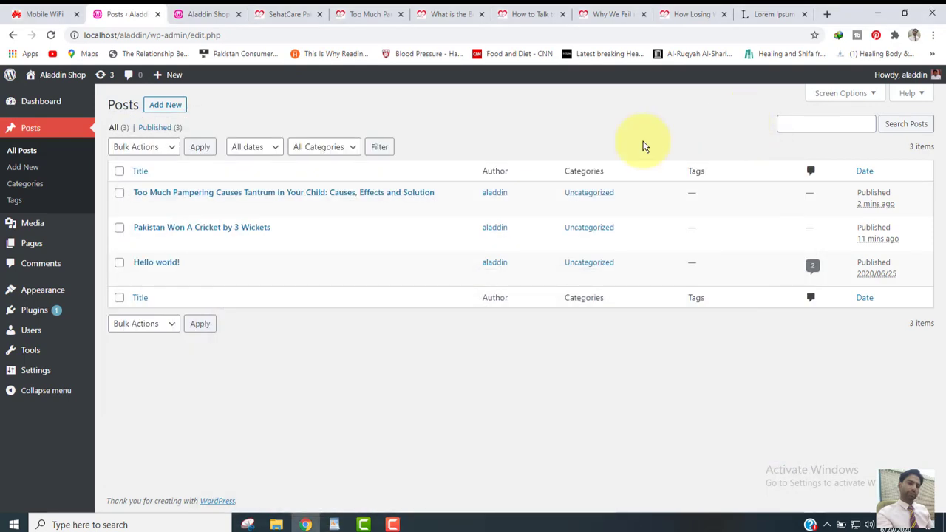
Start a new post and title it "What is the Best Education System for Your Kids?", copied from the SehatCare article's headline
left_click(436, 14)
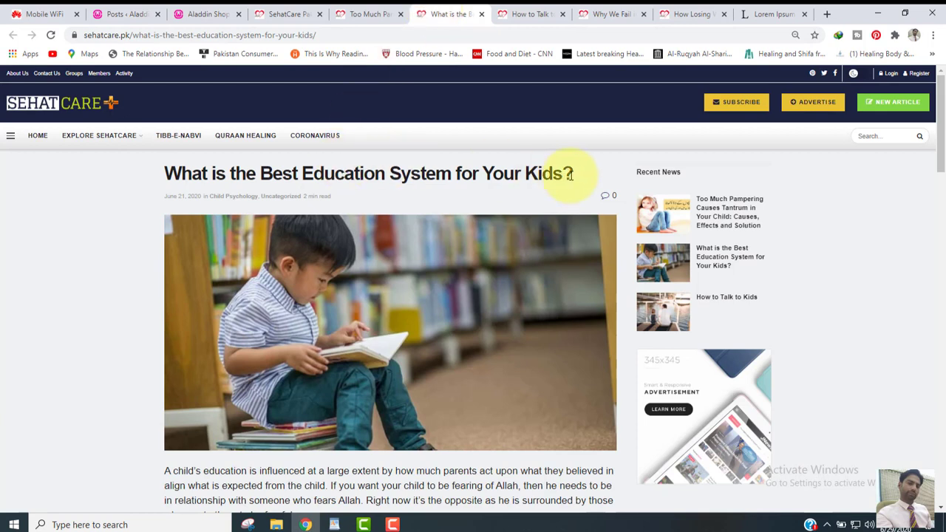
left_click_drag(572, 174, 273, 173)
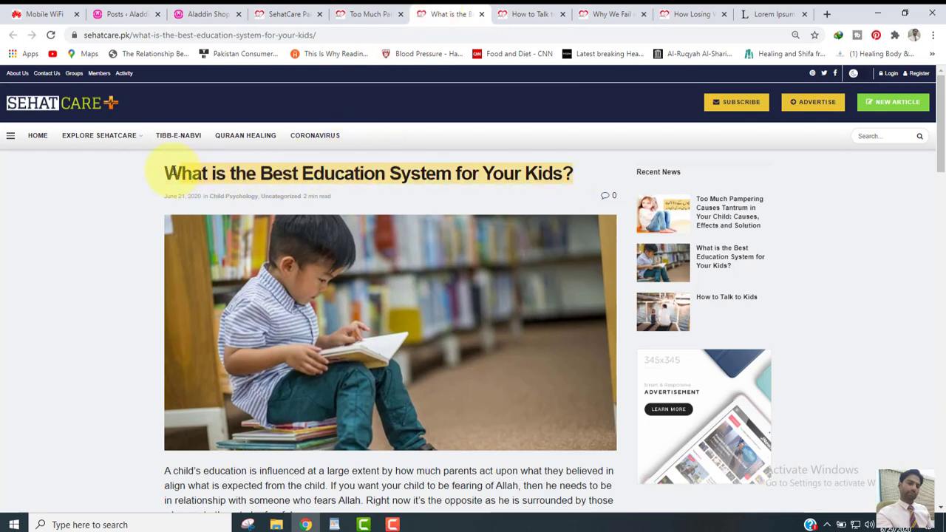
left_click(170, 173)
left_click_drag(167, 172, 563, 159)
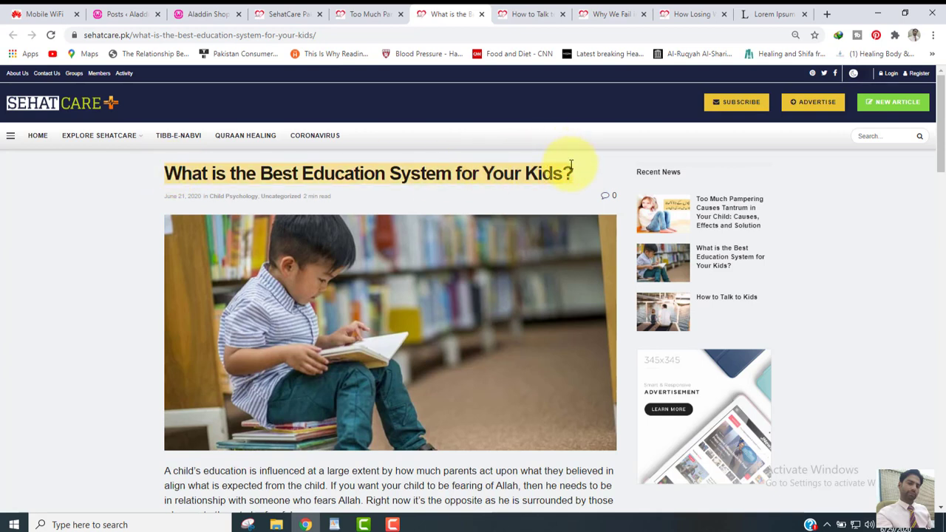
left_click(126, 13)
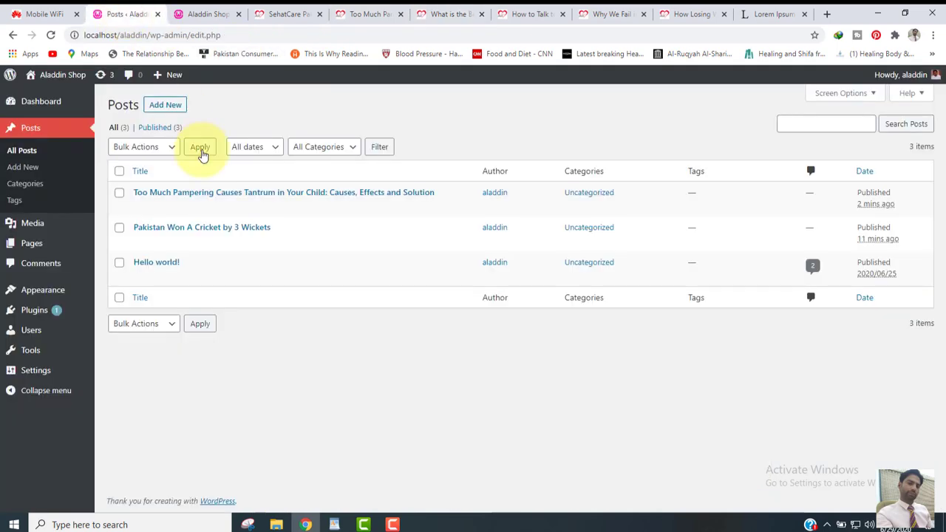
left_click(167, 108)
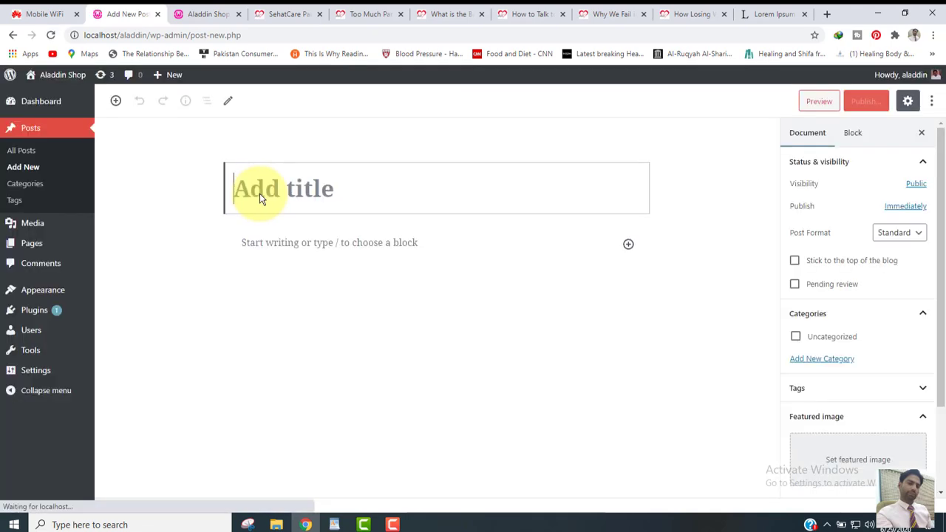
left_click(451, 13)
right_click(355, 180)
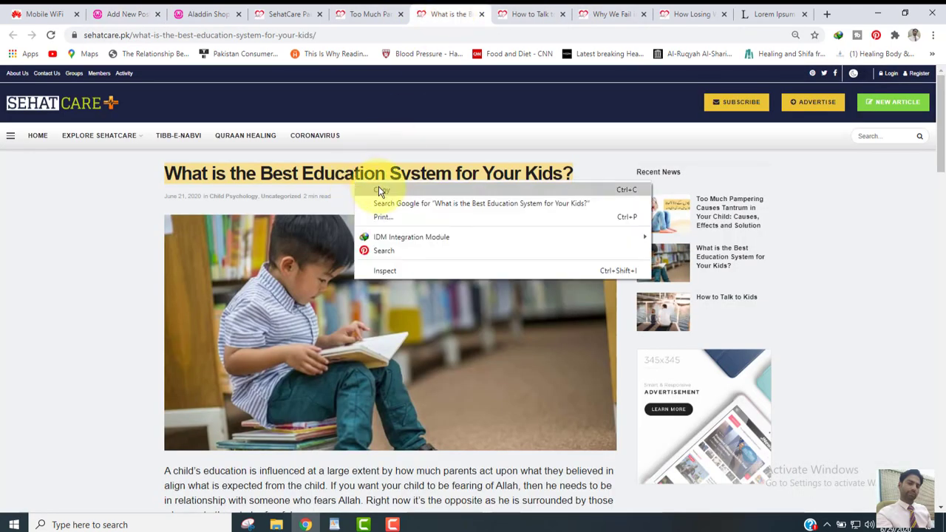
left_click(378, 187)
left_click(137, 9)
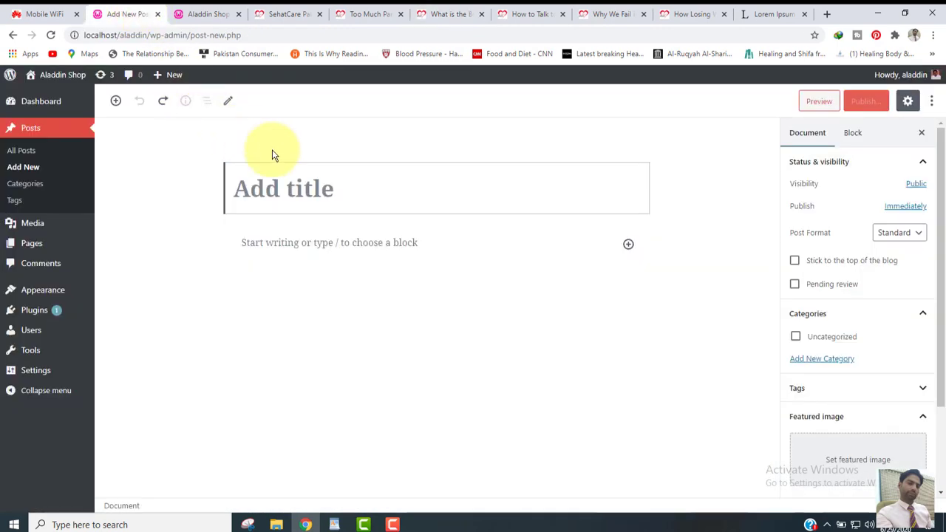
key("ctrl+v")
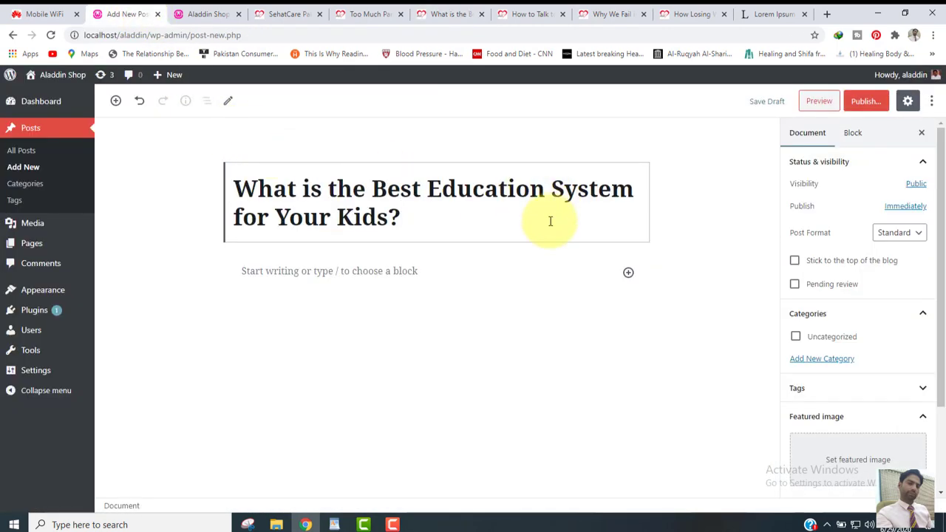
Add a Classic block with the "It is a long established fact" paragraph copied from WordPad and publish the post
left_click(628, 272)
left_click(728, 385)
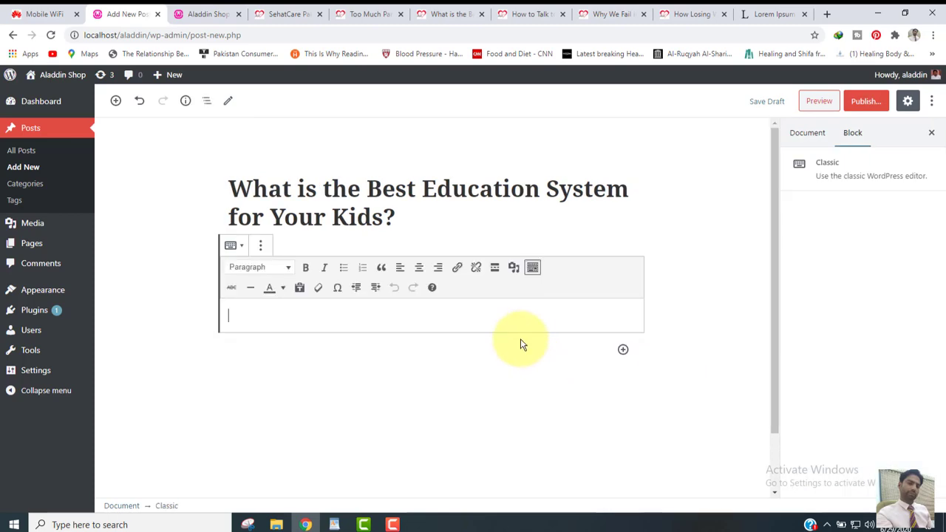
left_click(334, 525)
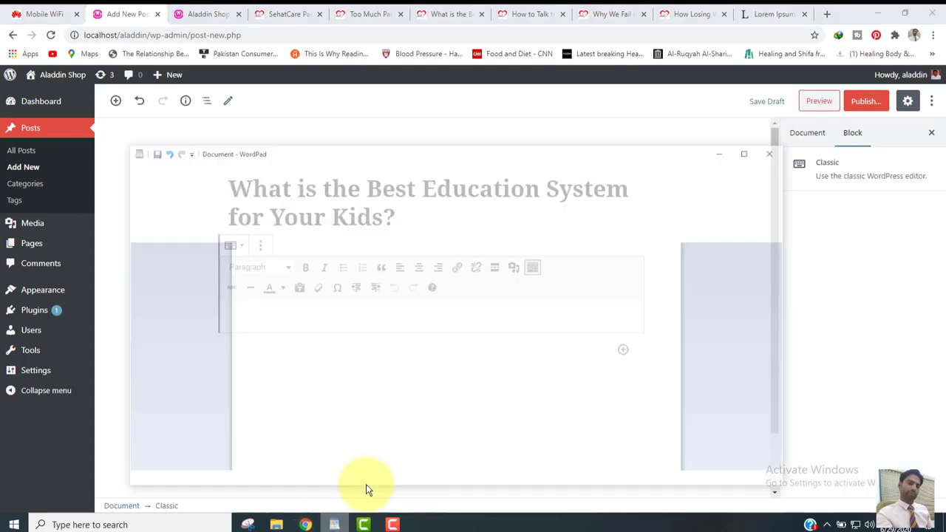
left_click_drag(534, 402, 284, 338)
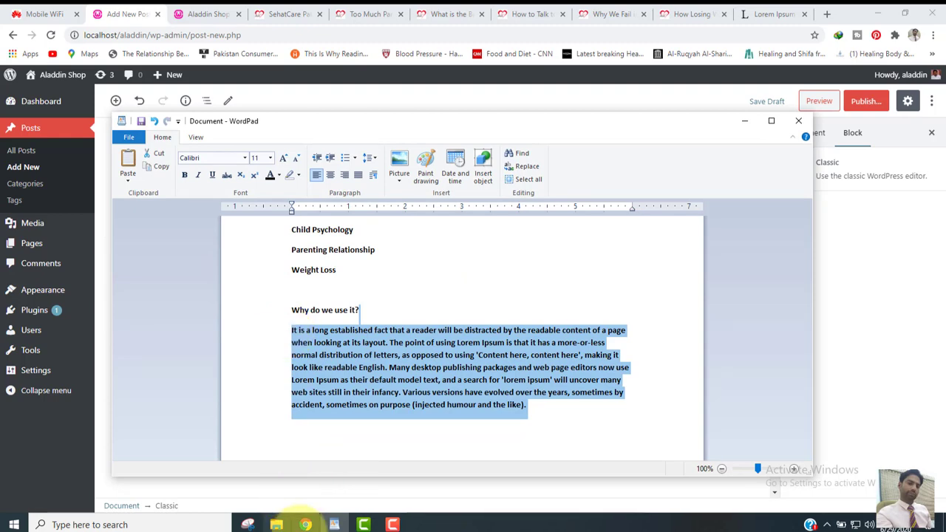
left_click(306, 523)
key("ctrl+v")
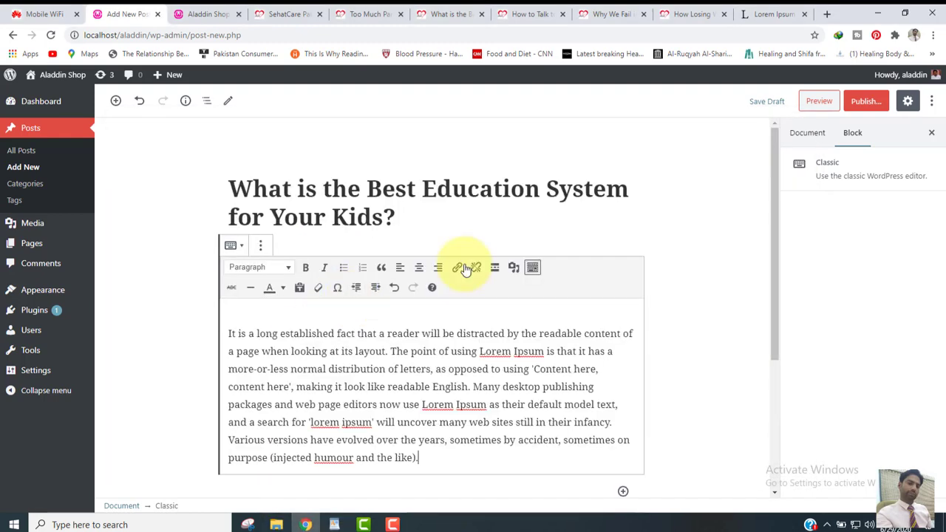
left_click(864, 101)
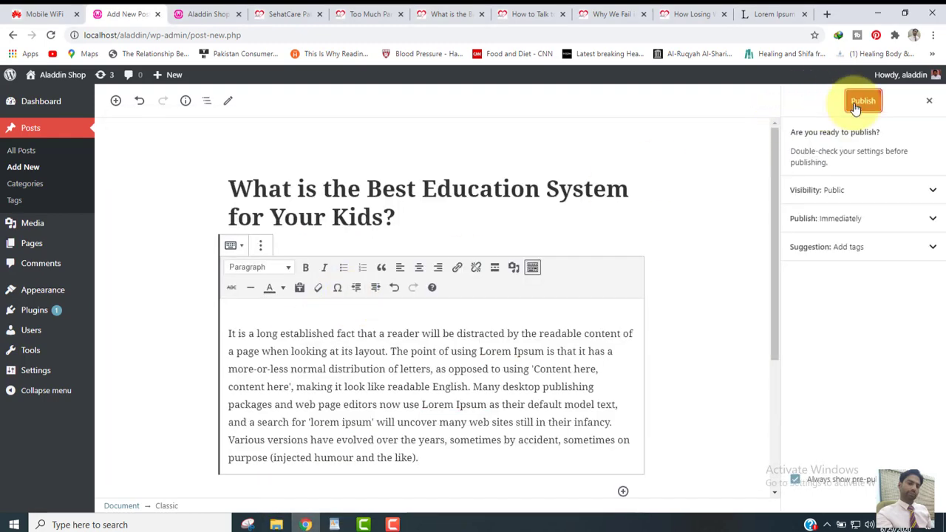
left_click(859, 102)
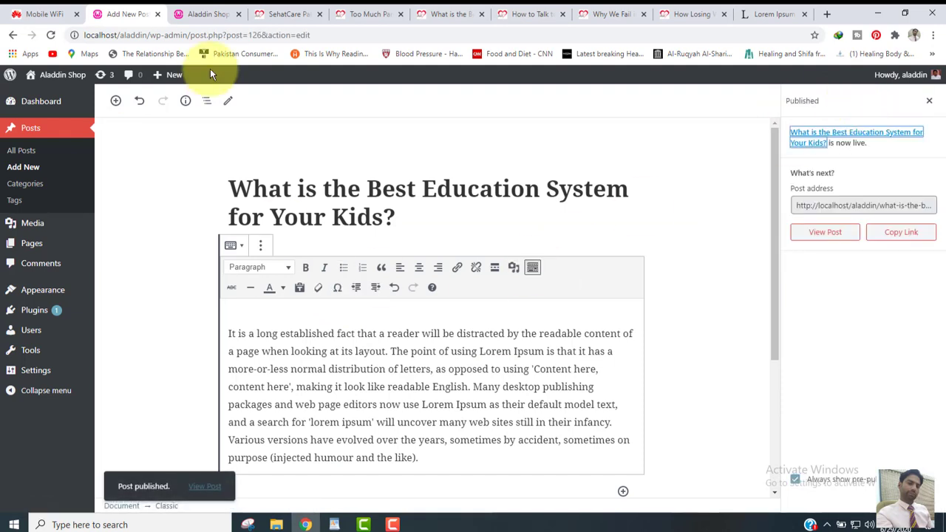
Start another new post and title it "How to Talk to Kids", copied from the SehatCare article's headline
left_click(27, 169)
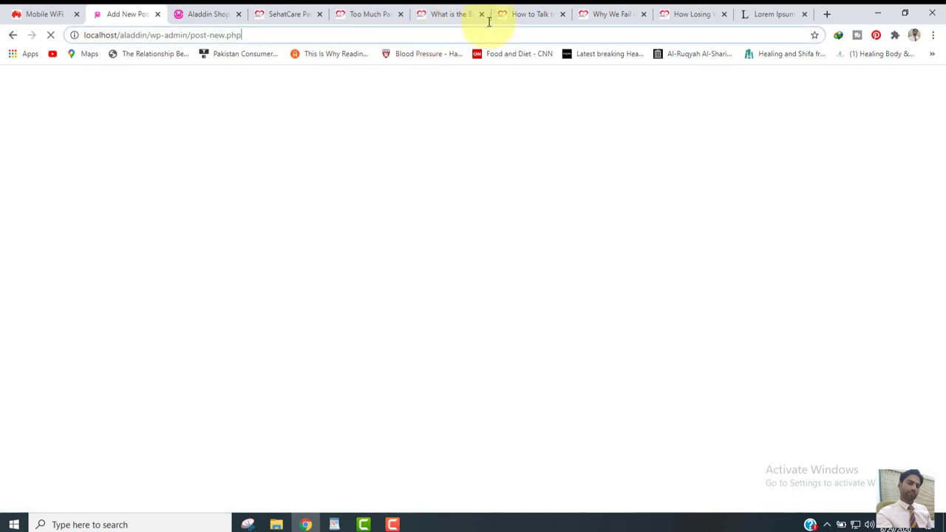
left_click(532, 14)
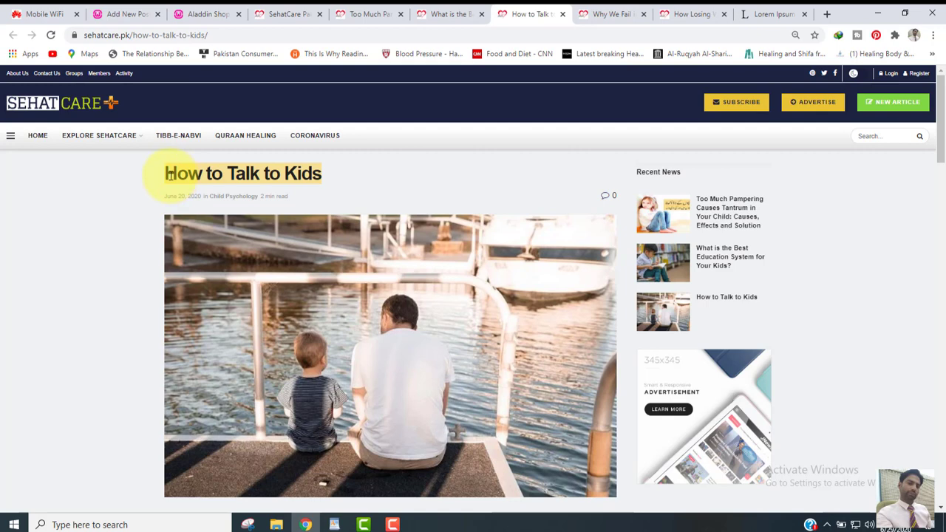
left_click(104, 14)
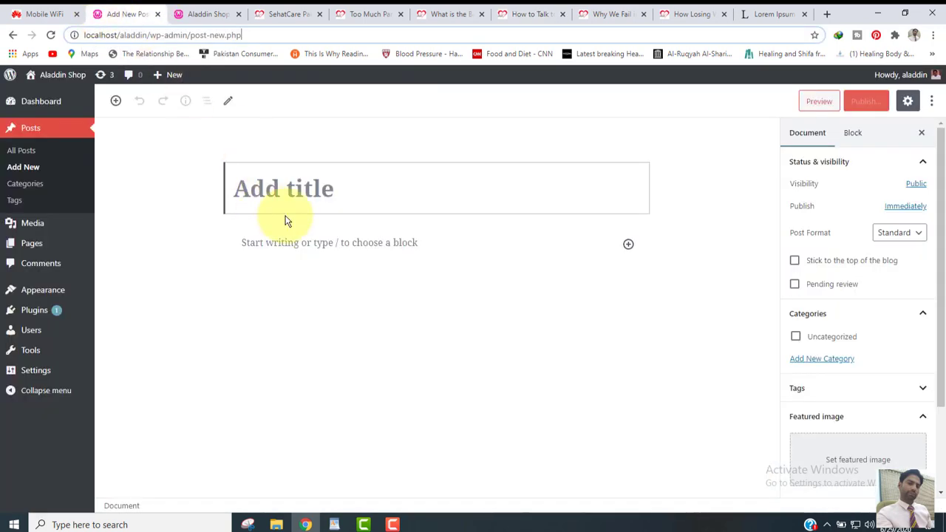
left_click(304, 196)
key("ctrl+v")
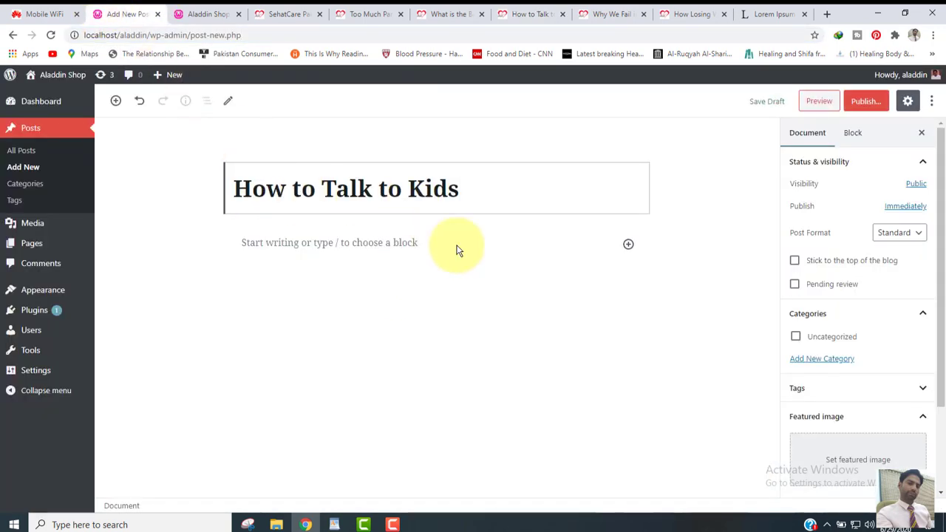
Add a Classic block under the "How to Talk to Kids" title and fill it with the Lorem Ipsum paragraph copied from WordPad
left_click(628, 245)
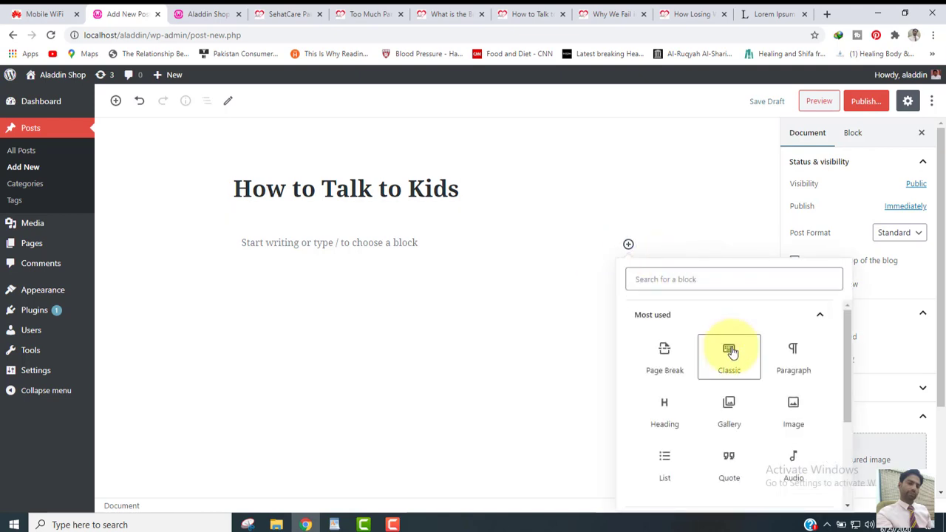
left_click(729, 358)
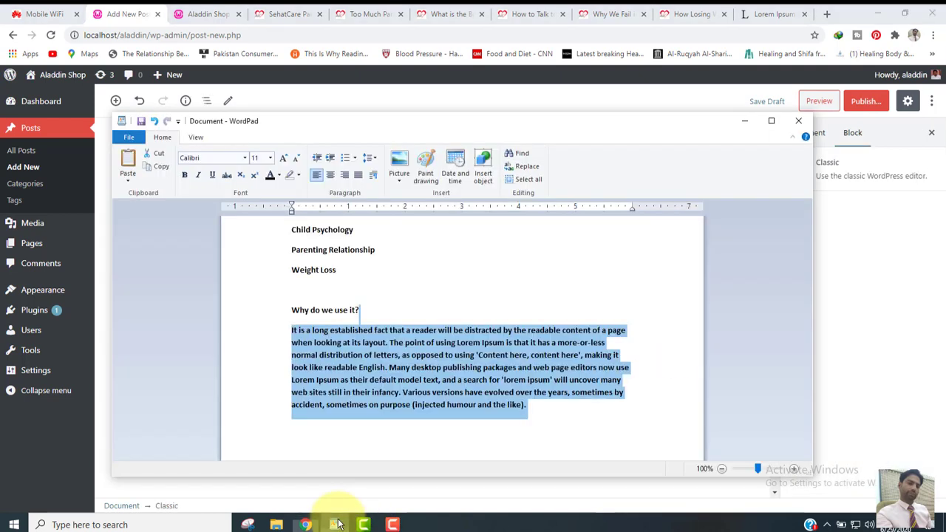
left_click(334, 525)
left_click(443, 367)
left_click_drag(527, 412, 289, 327)
key("ctrl+c")
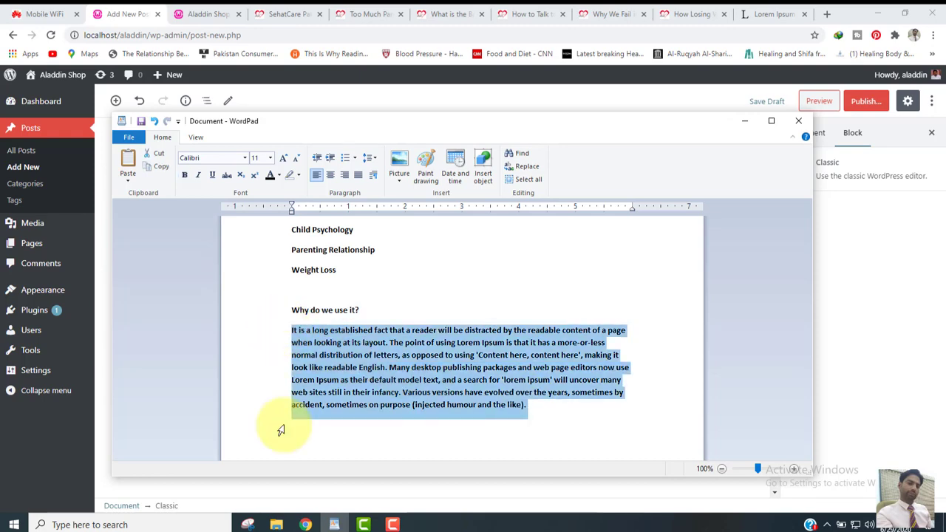
left_click(305, 525)
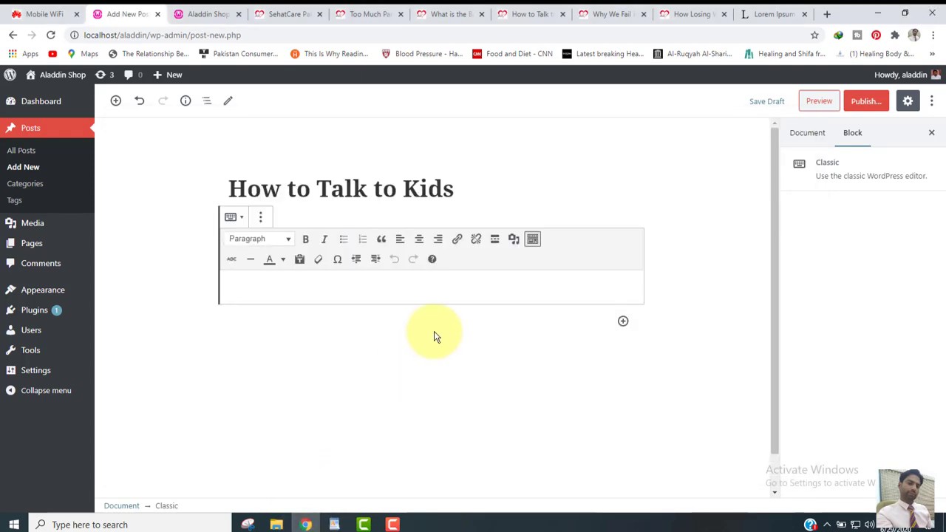
key("ctrl+v")
Publish the "How to Talk to Kids" post
left_click(707, 274)
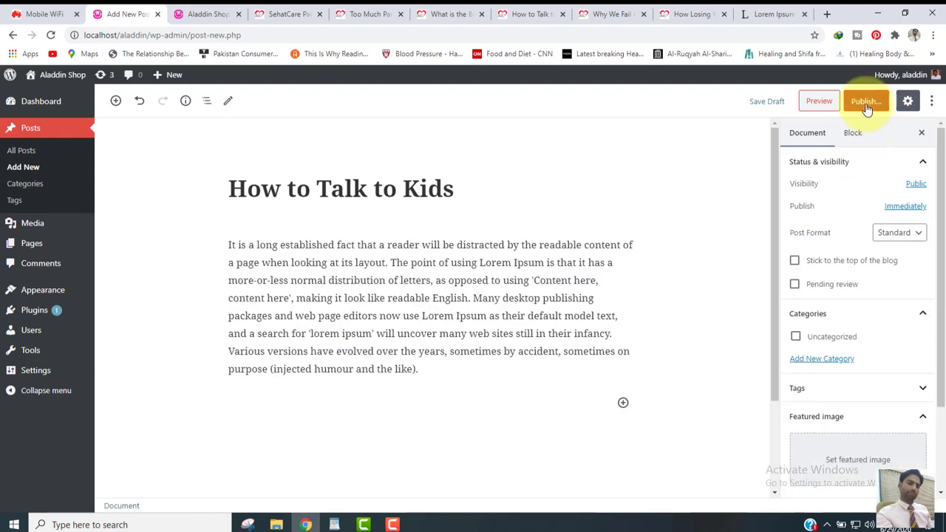
left_click(865, 103)
left_click(865, 105)
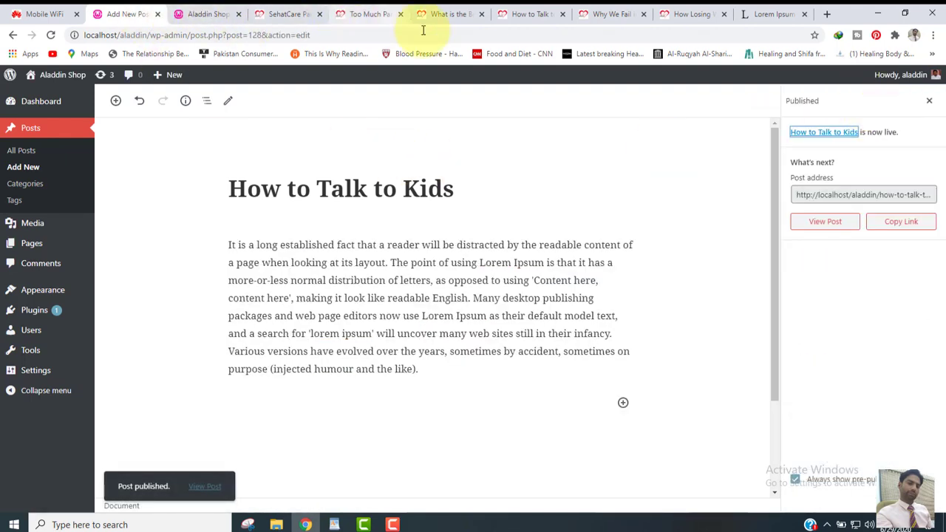
Start a new post and title it "Why We Fail in Relationship With Our Dear Ones?", copied from the SehatCare article's headline
left_click(21, 166)
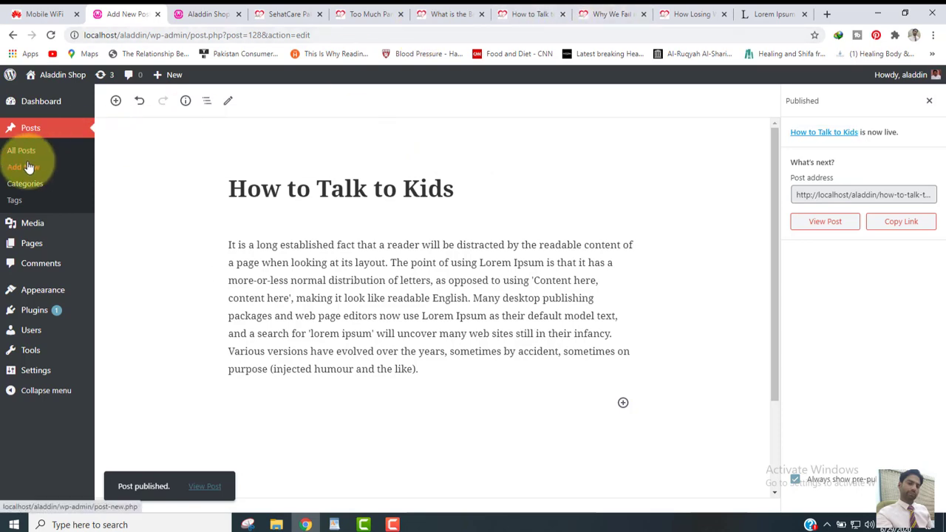
left_click(334, 525)
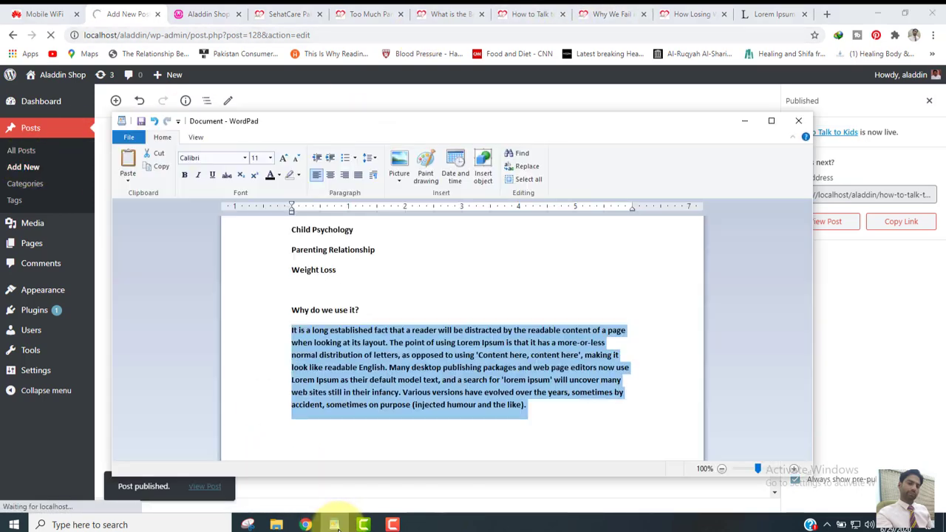
left_click(333, 524)
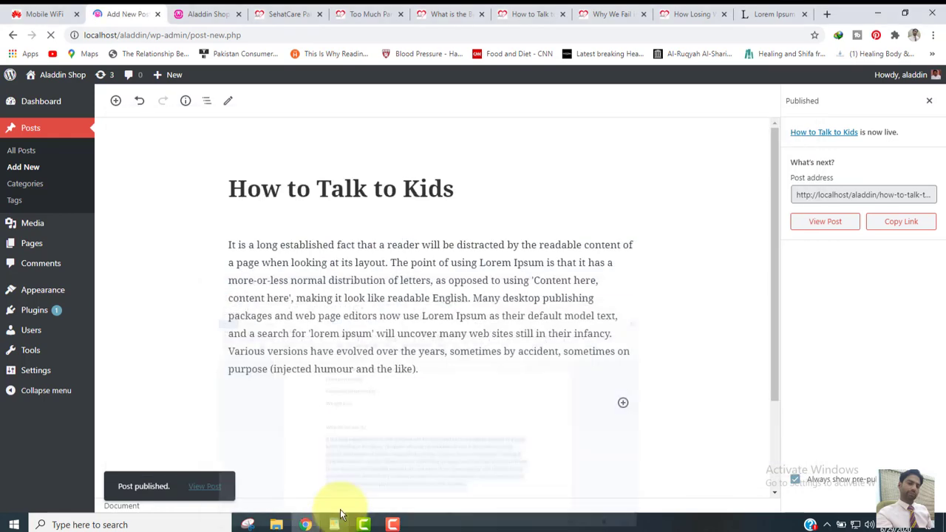
left_click(617, 14)
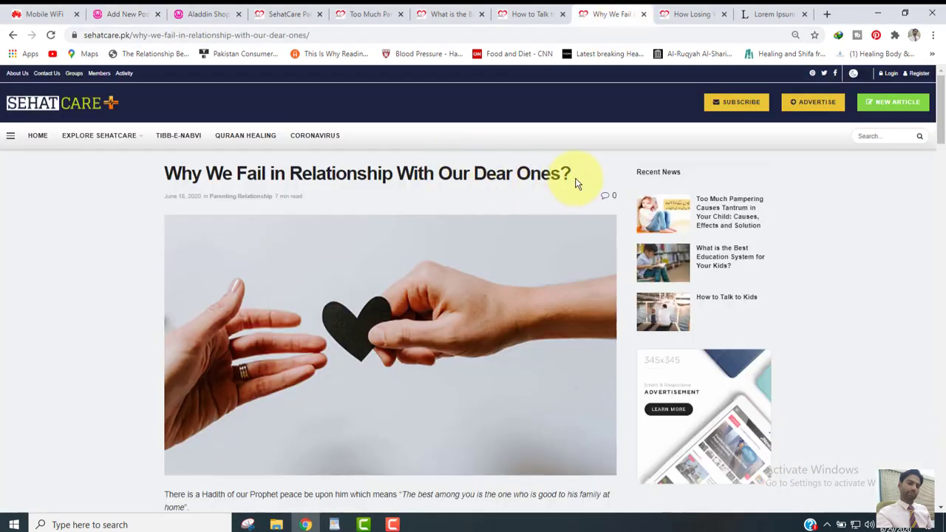
left_click_drag(572, 176, 176, 166)
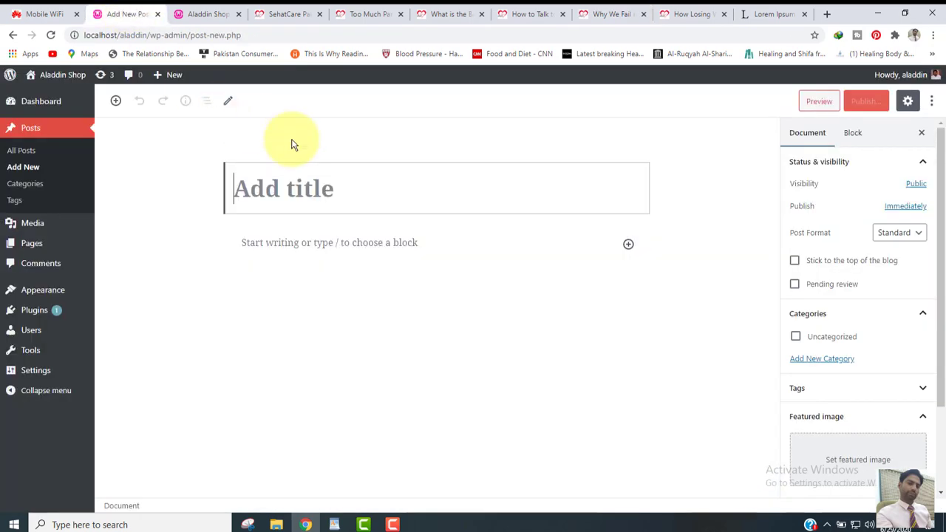
type("Why We Fail in Relationship With Our Dear Ones?")
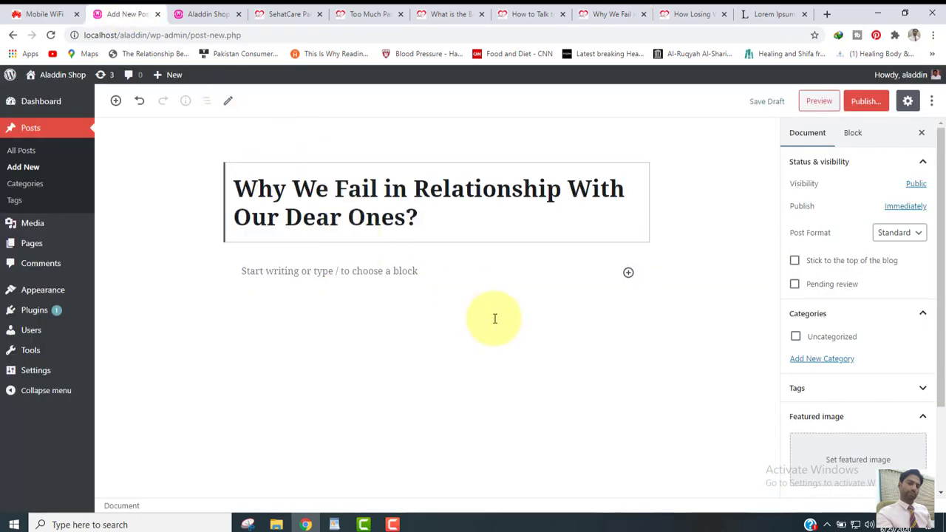
Add a Classic block with the WordPad sample paragraph to "Why We Fail in Relationship With Our Dear Ones?" and publish the post
left_click(628, 271)
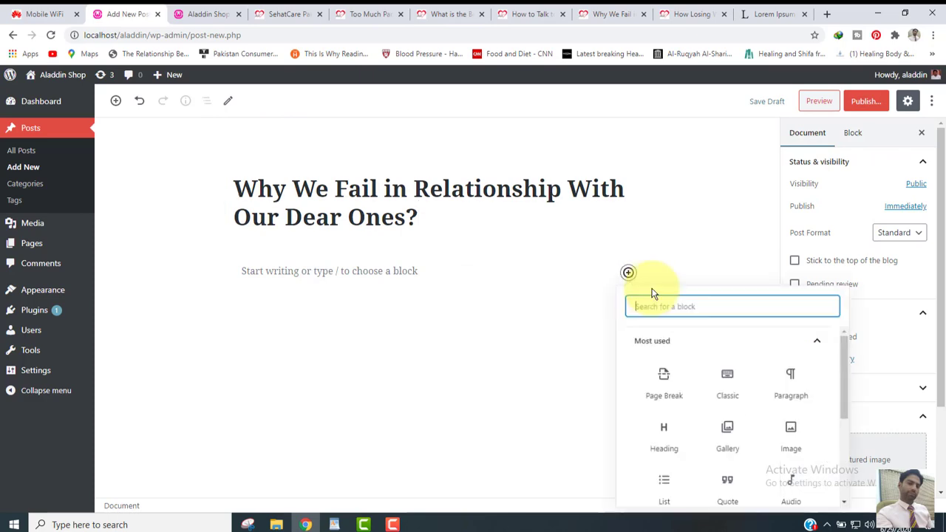
left_click(744, 386)
left_click(334, 525)
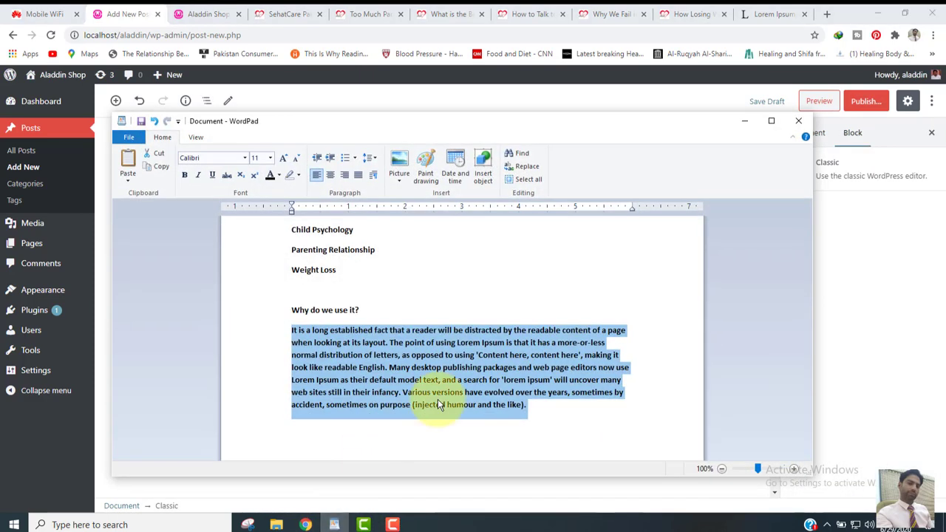
left_click(303, 521)
type("It is a long established fact that a reader will be distracted by the readable content of a page when looking at its layout. The point of using Lorem Ipsum is that it has a more-or-less normal distribution of letters, as opposed to using 'Content here, content here', making it look like readable English. Many desktop publishing packages and web page editors now use Lorem Ipsum as their default model text, and a search for 'lorem ipsum' will uncover many web sites still in their infancy. Various versions have evolved over the years, sometimes by accident, sometimes on purpose (injected humour and the like).")
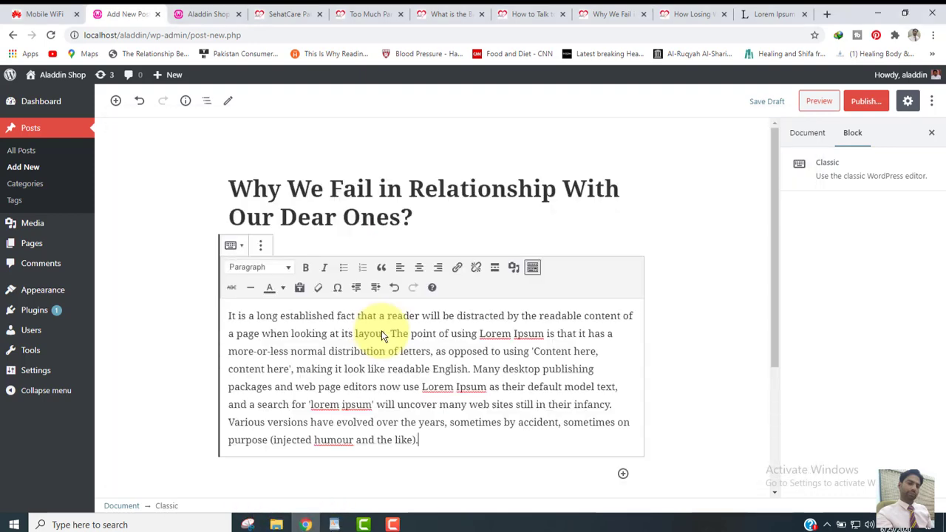
left_click(865, 102)
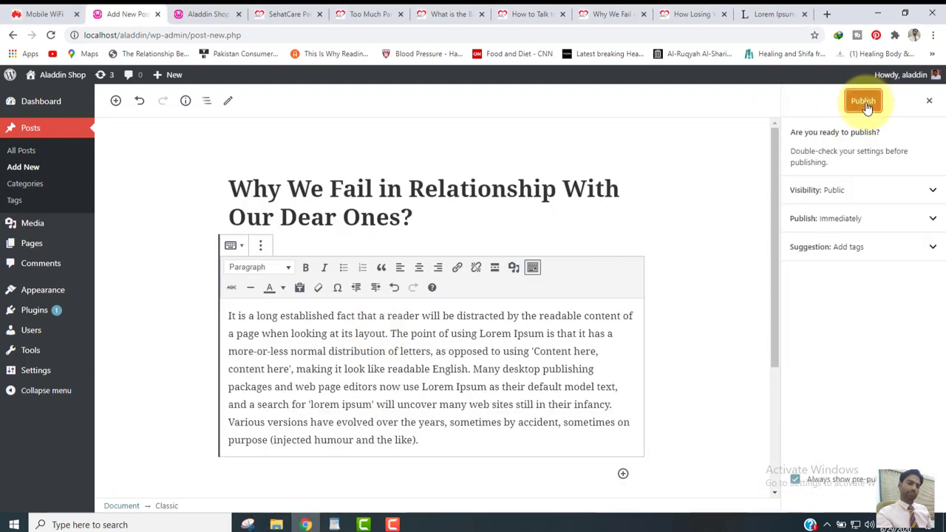
left_click(865, 102)
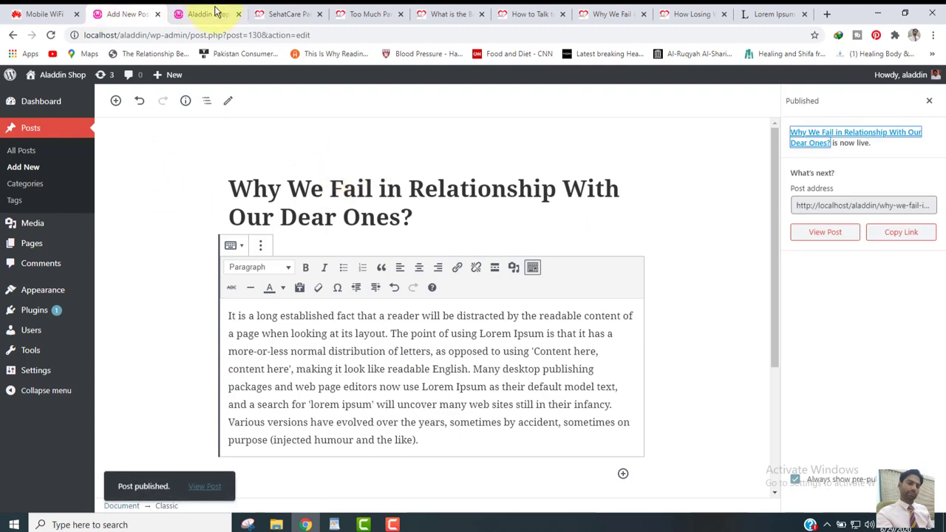
Start another new post and title it "How Losing Weight Can Help You Sleep Better?", copied from the SehatCare article's headline
left_click(29, 166)
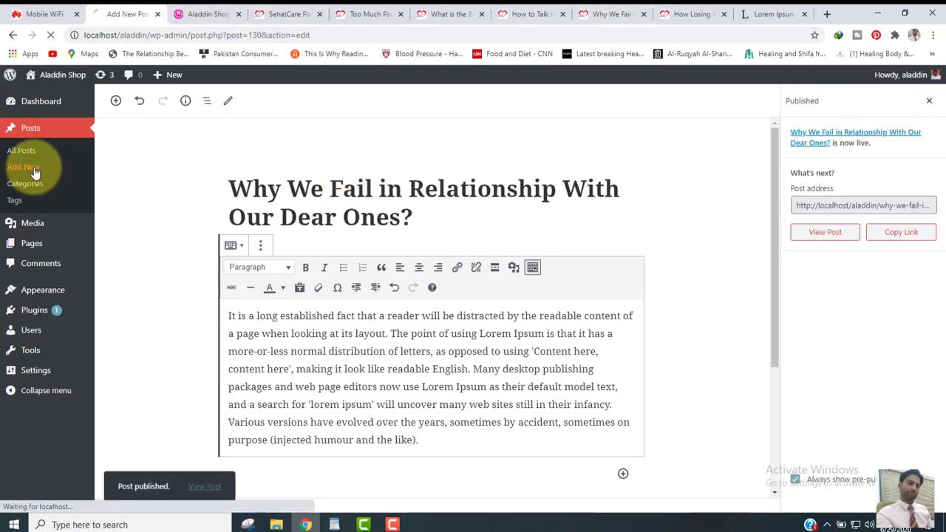
left_click(694, 14)
left_click_drag(563, 181, 231, 176)
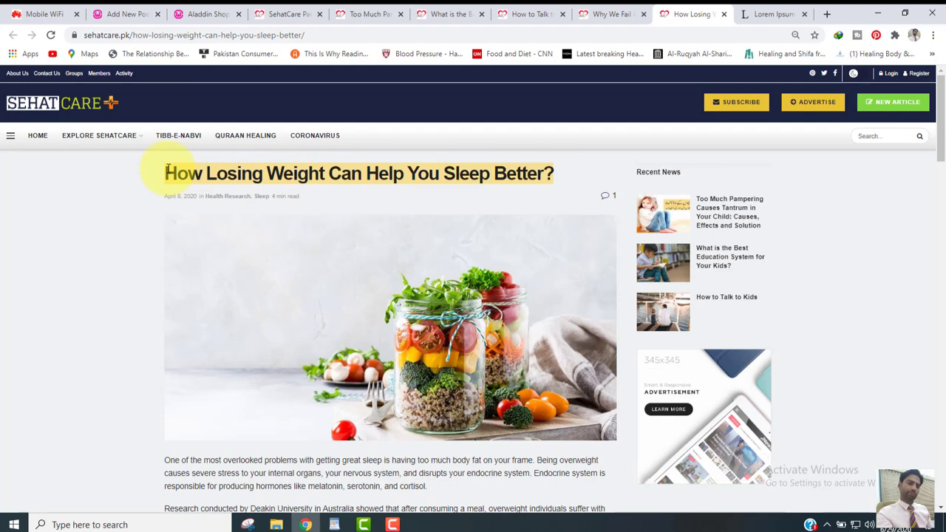
left_click(125, 14)
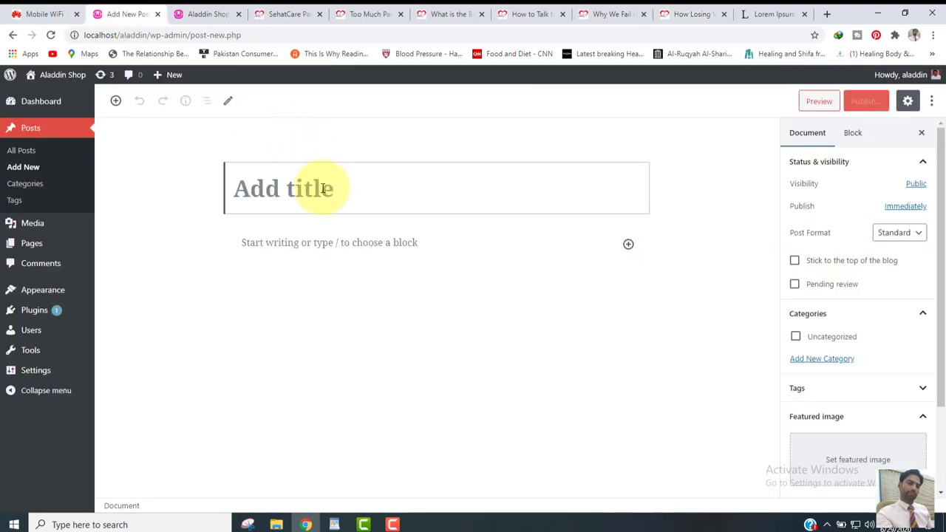
type("How Losing Weight Can Help You Sleep Better?")
Add a Classic block with the WordPad sample paragraph to "How Losing Weight Can Help You Sleep Better?" and publish the post
left_click(628, 273)
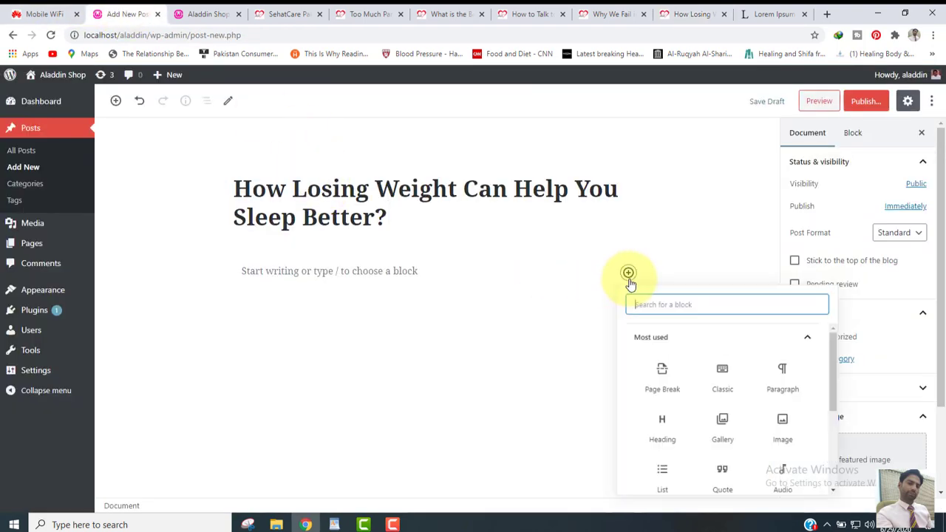
left_click(730, 378)
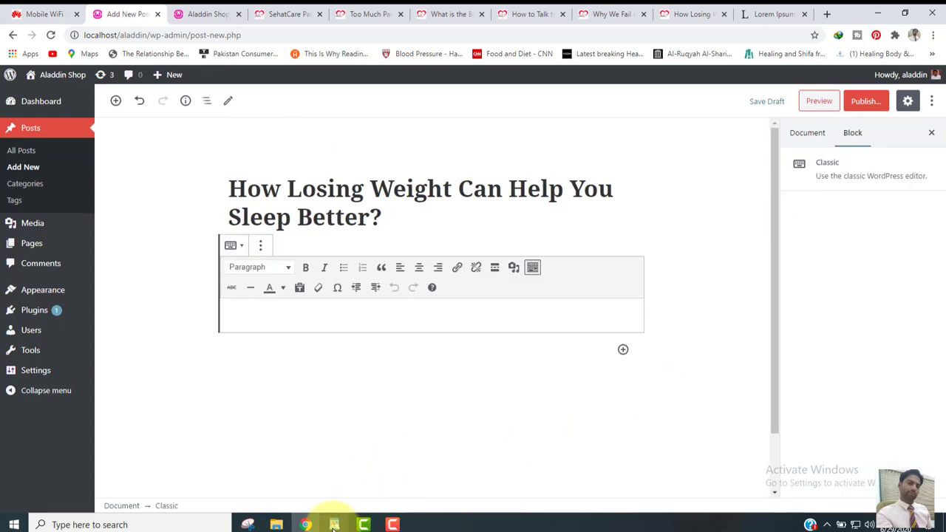
left_click(334, 525)
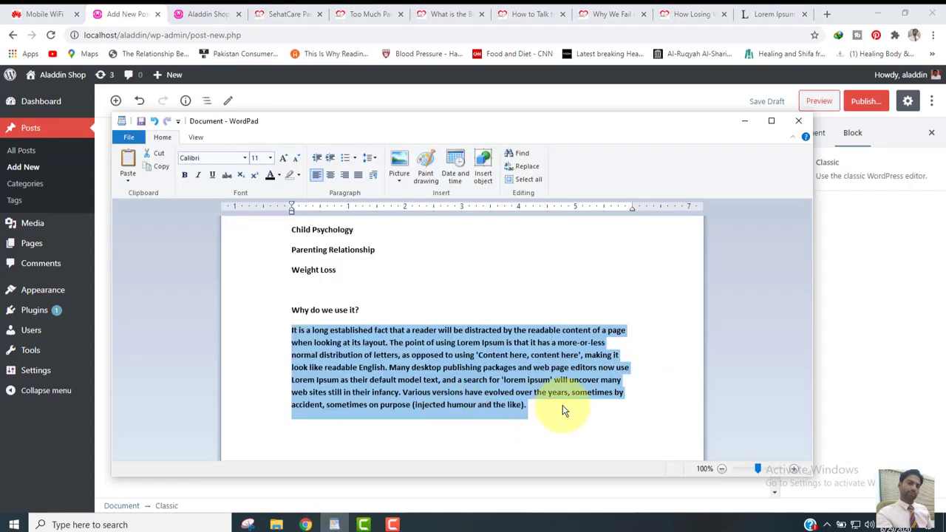
left_click(305, 525)
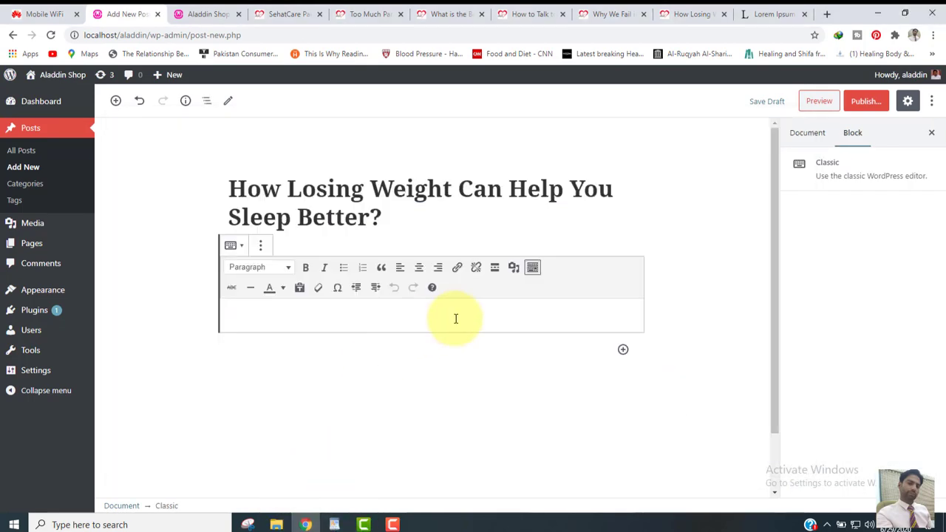
type("It is a long established fact that a reader will be distracted by the readable content of a page when looking at its layout. The point of using Lorem Ipsum is that it has a more-or-less normal distribution of letters, as opposed to using 'Content here, content here', making it look like readable English. Many desktop publishing packages and web page editors now use Lorem Ipsum as their default model text, and a search for 'lorem ipsum' will uncover many web sites still in their infancy. Various versions have evolved over the years, sometimes by accident, sometimes on purpose (injected humour and the like).")
left_click(865, 102)
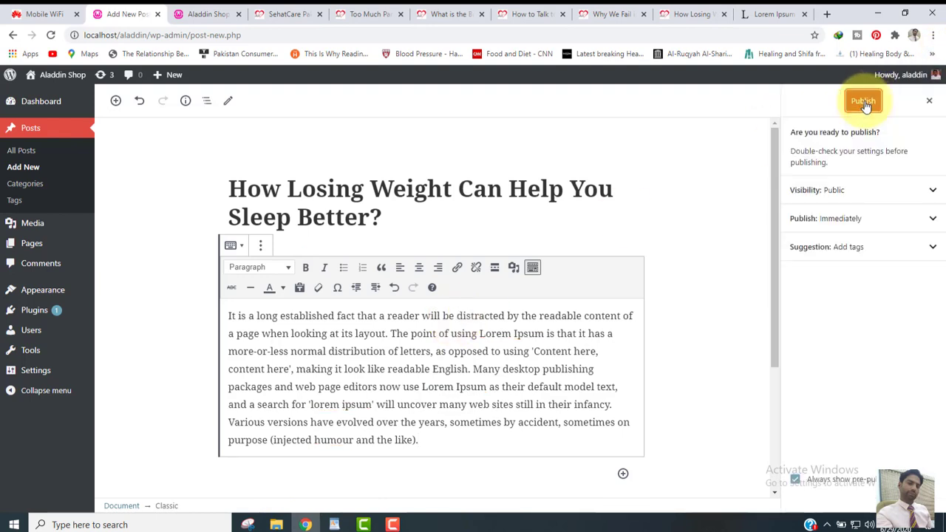
left_click(863, 103)
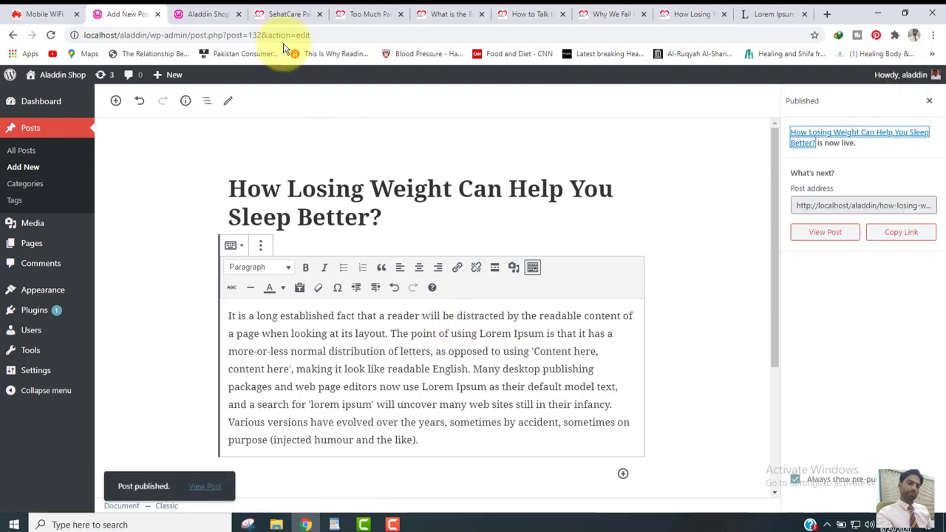
Open the list of all posts, and review the new posts on the site's front page and the "How Losing Weight Can Help You Sleep Better?" page
left_click(20, 152)
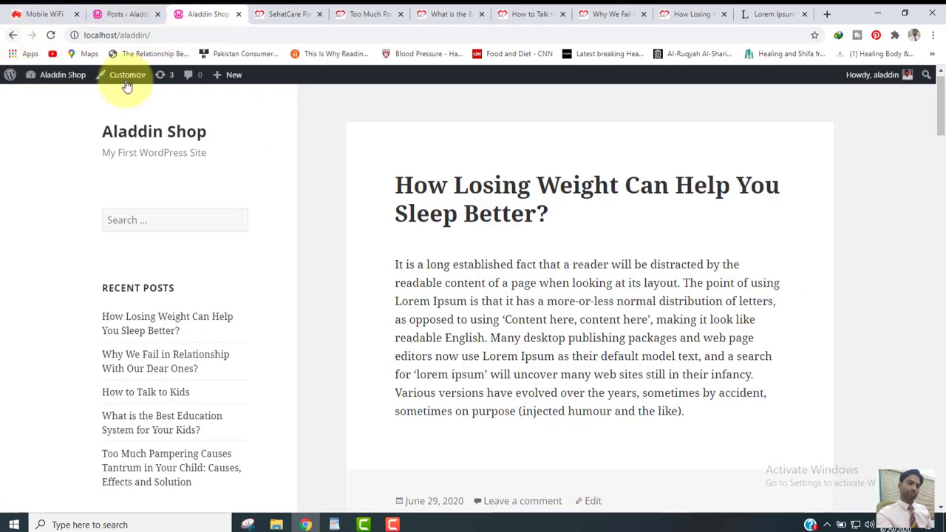
left_click_drag(944, 98, 921, 97)
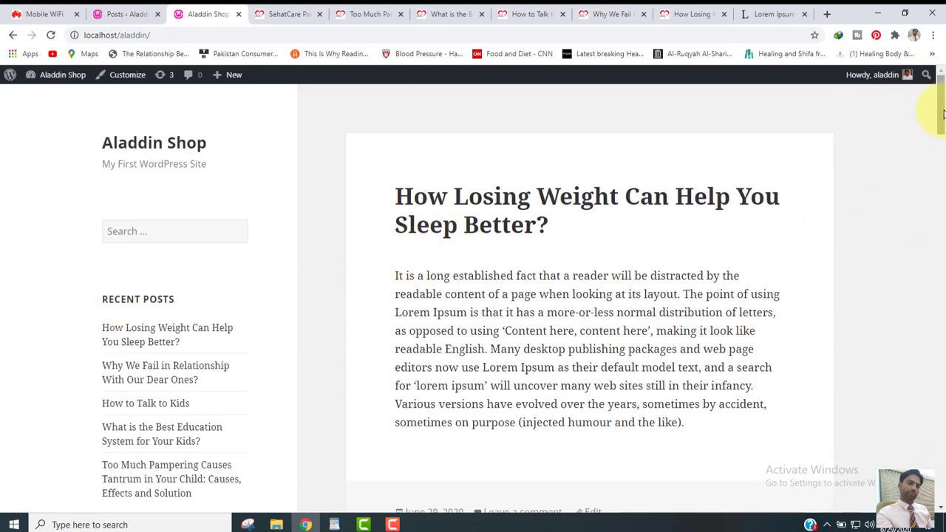
scroll(942, 113, "down", 1)
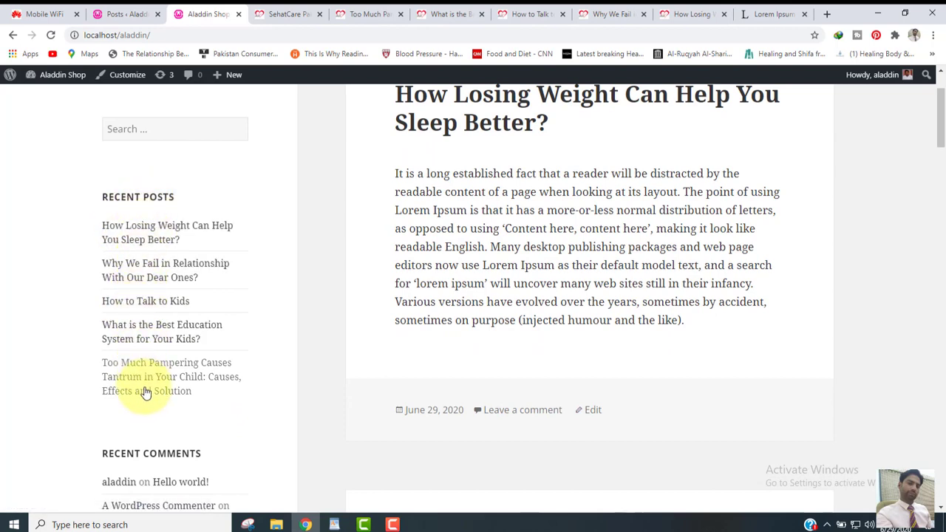
left_click(147, 236)
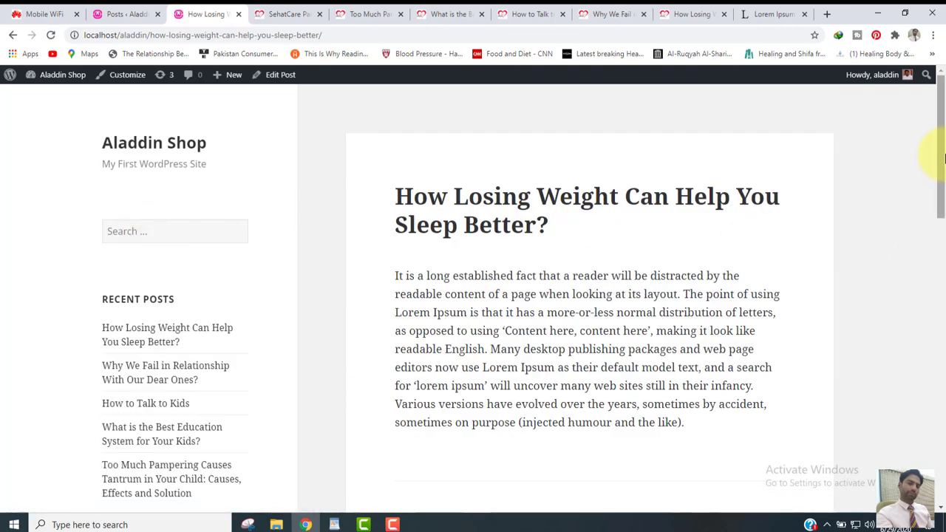
scroll(944, 209, "down", 2)
left_click_drag(943, 209, 942, 79)
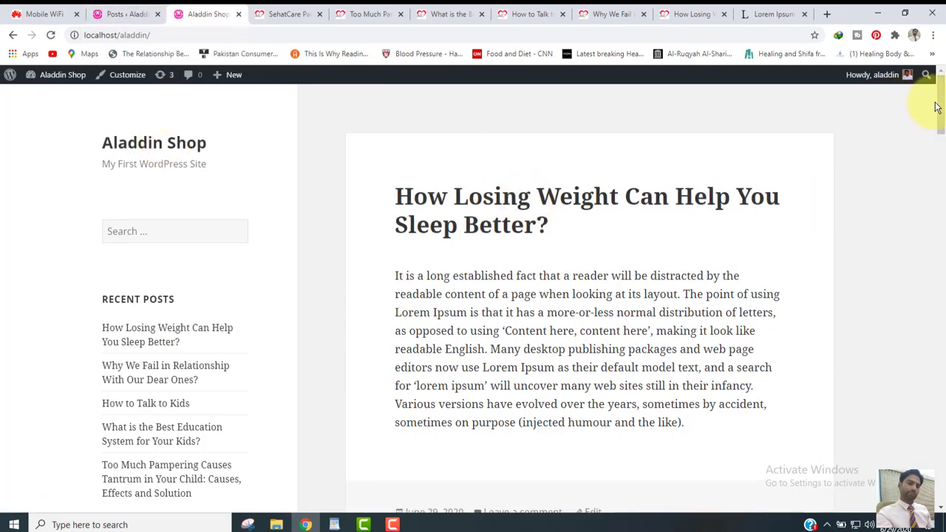
left_click_drag(939, 107, 936, 76)
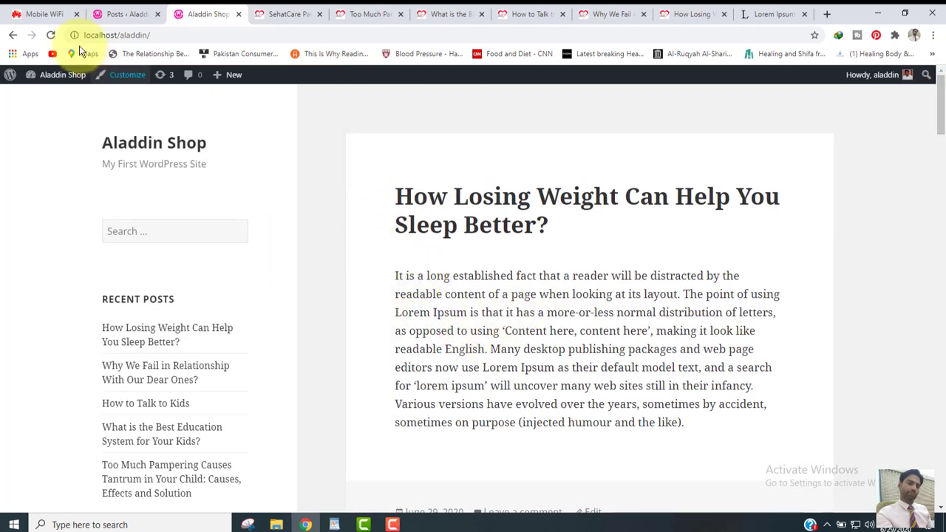
Open the "How Losing Weight Can Help You Sleep Better?" post for editing and place the cursor before the first word of its paragraph
left_click(107, 10)
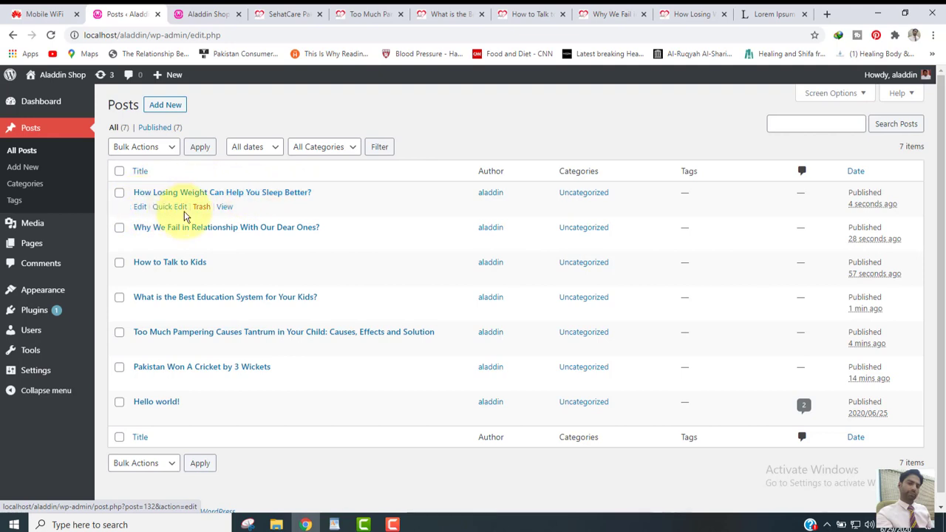
left_click(140, 211)
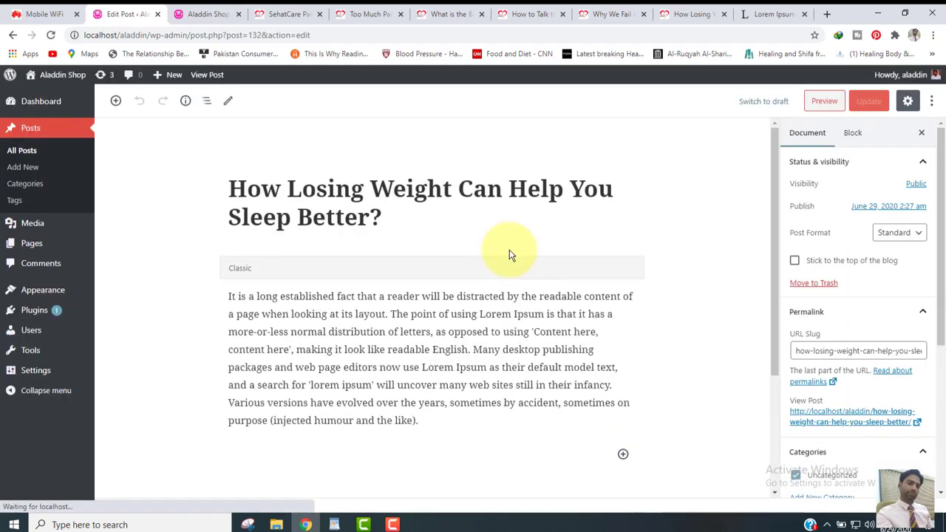
left_click(230, 297)
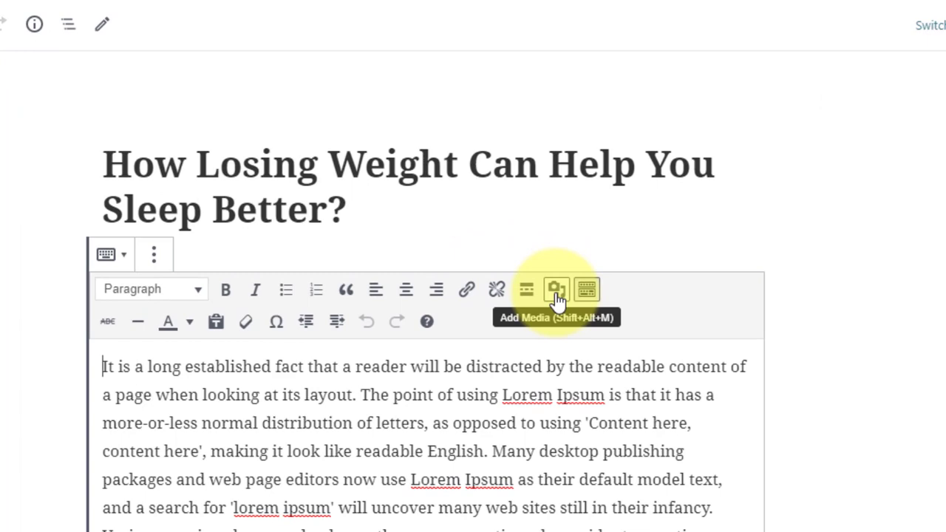
Upload the "wight loss" image from the Desktop to the media library through the Classic block's Add Media dialog
left_click(557, 294)
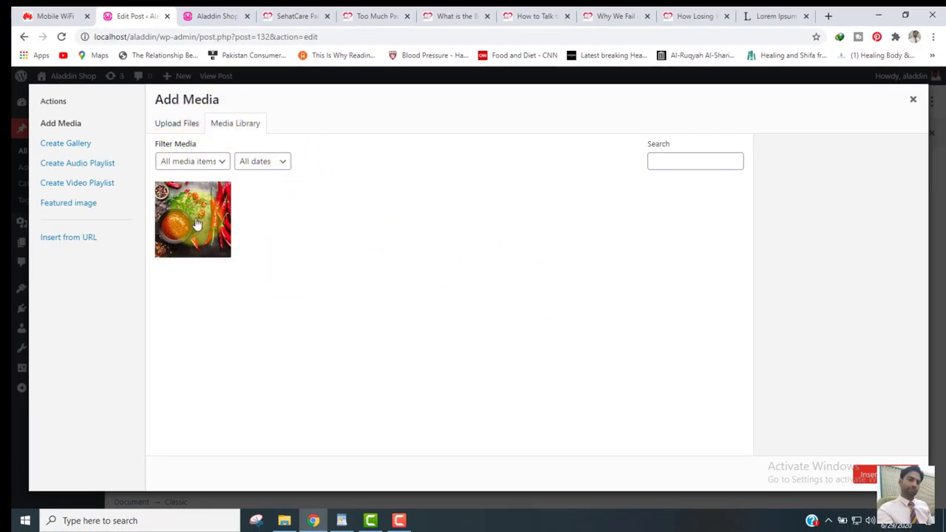
left_click(189, 227)
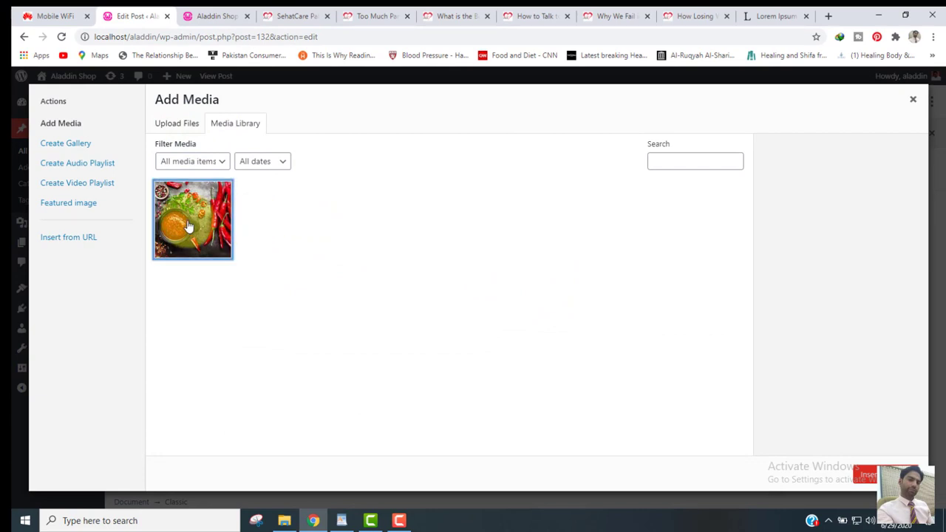
left_click(177, 124)
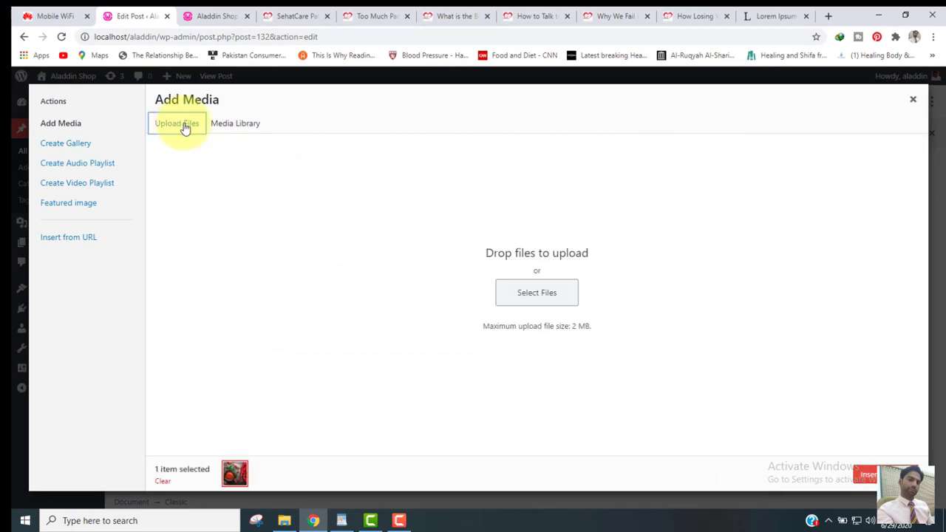
left_click(529, 295)
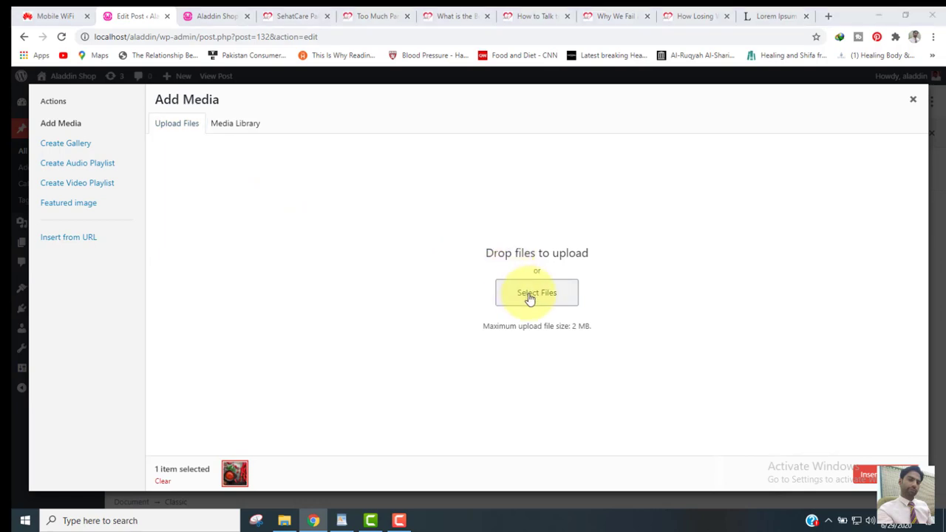
left_click(874, 88)
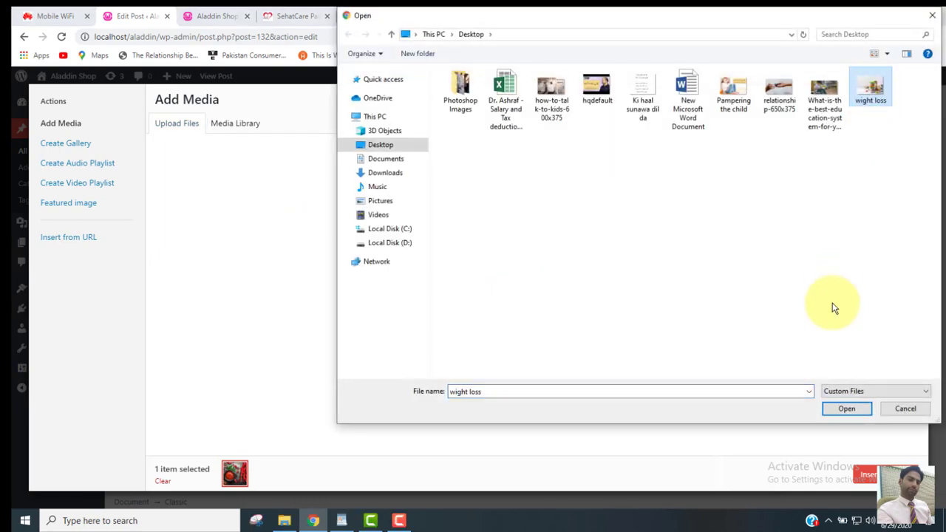
left_click(847, 410)
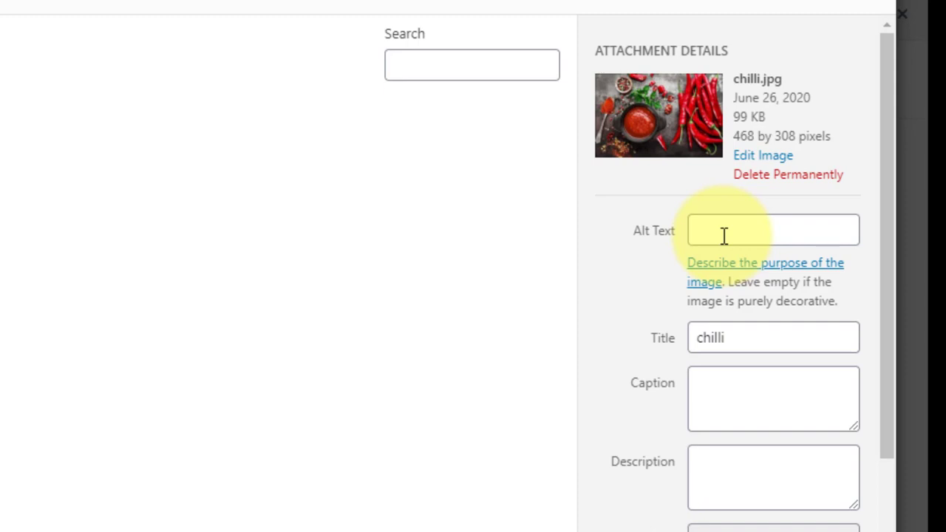
Give the image the alt text "loosing weight", caption "wight loss" and description "how to lose weight.", and insert it into the post
type("ng weight")
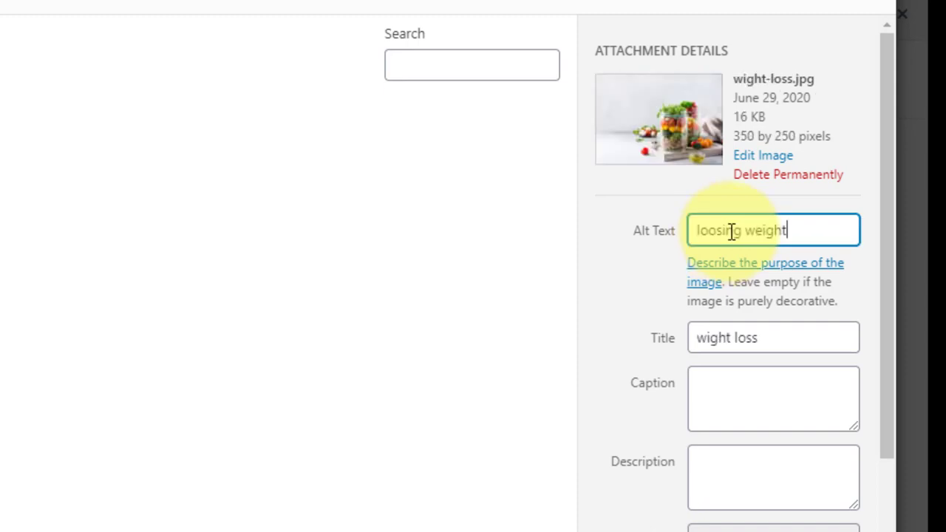
left_click(754, 393)
type("wight loss")
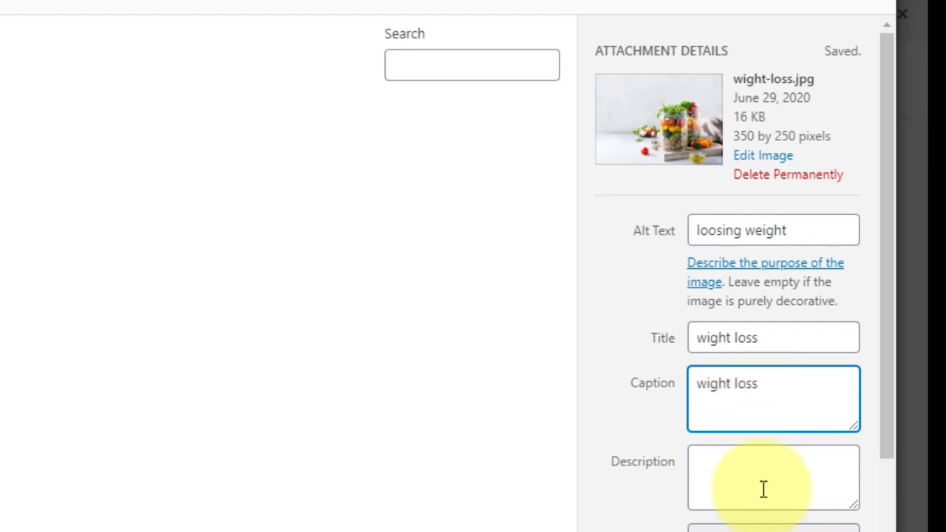
left_click(765, 484)
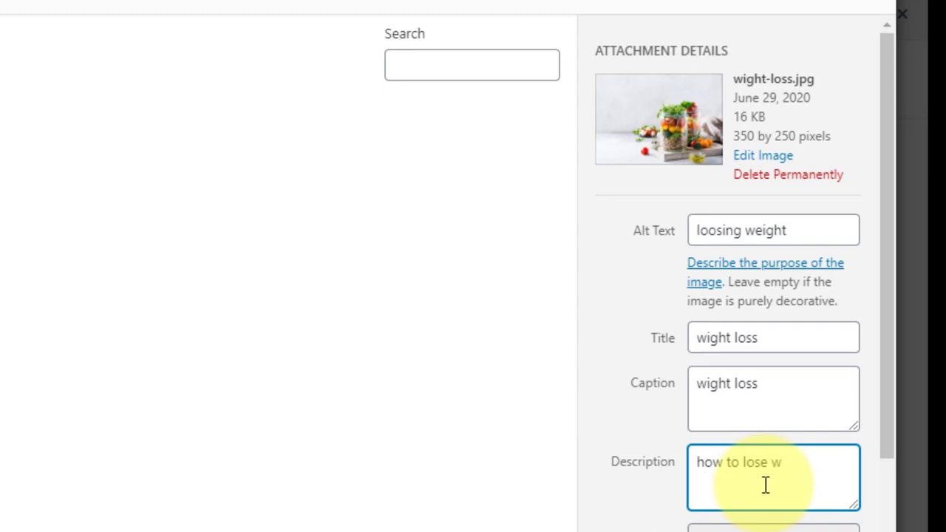
type("how to lose weight")
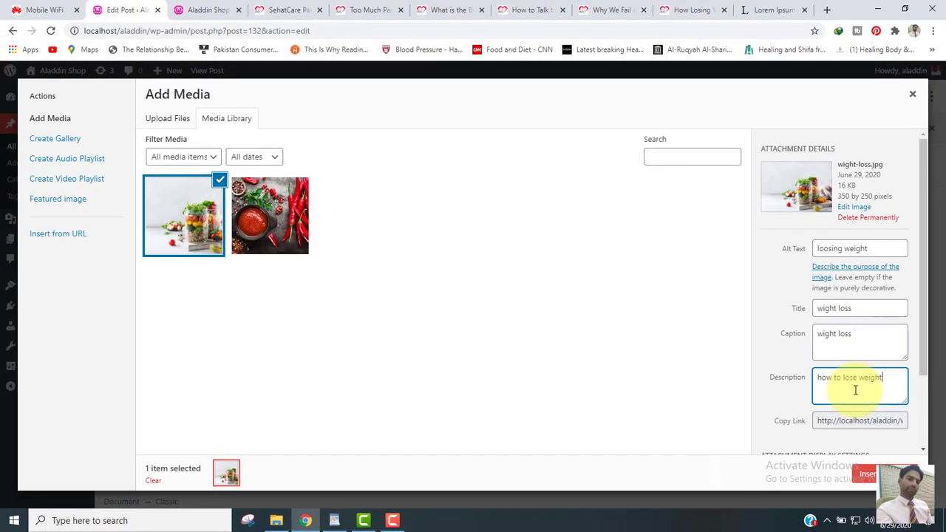
type(".")
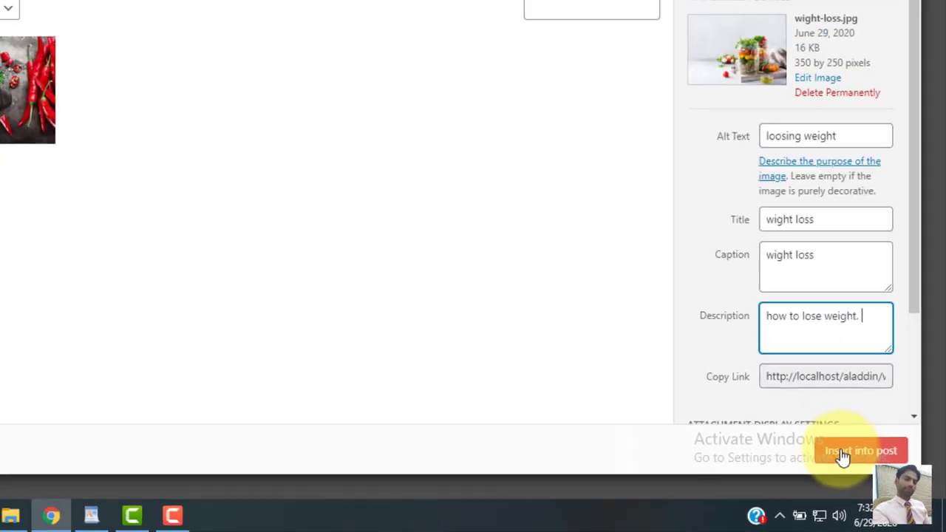
left_click(749, 382)
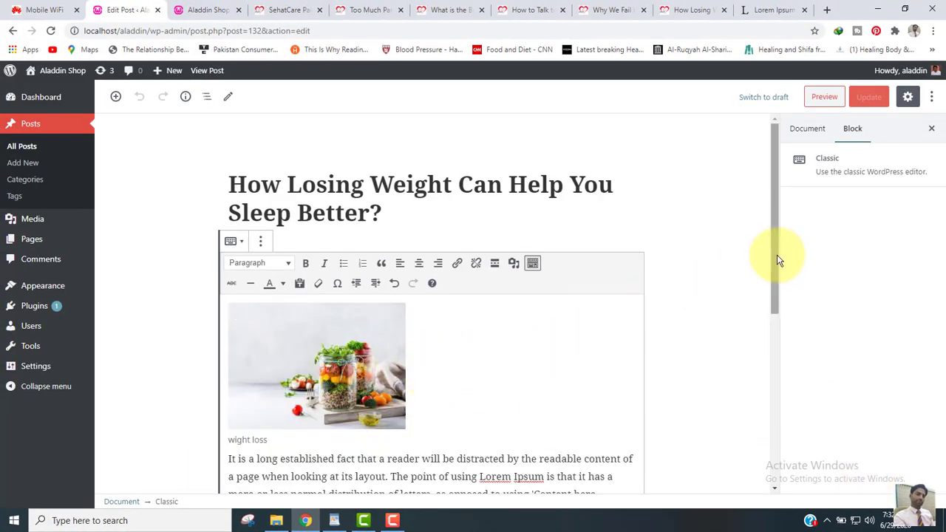
Align the inserted image to the right of the paragraph and update the post
left_click_drag(777, 260, 781, 322)
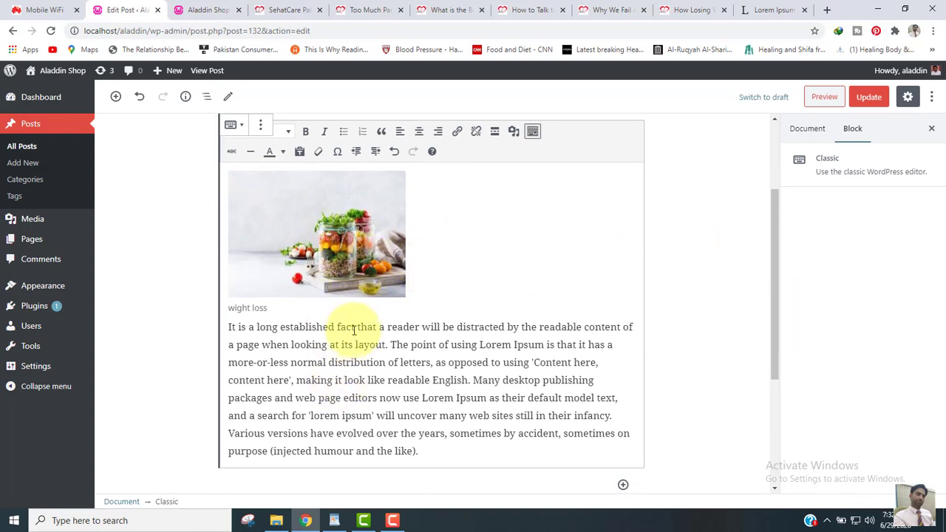
left_click(292, 184)
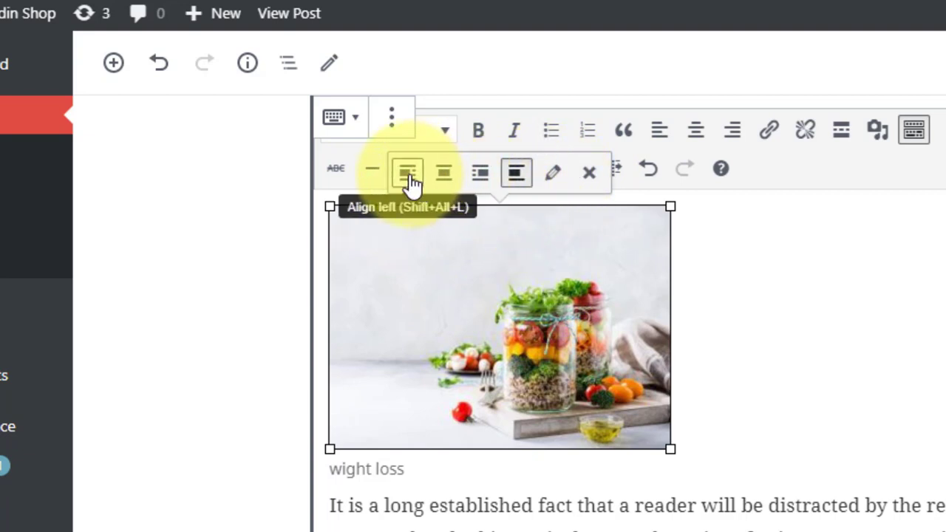
left_click(480, 174)
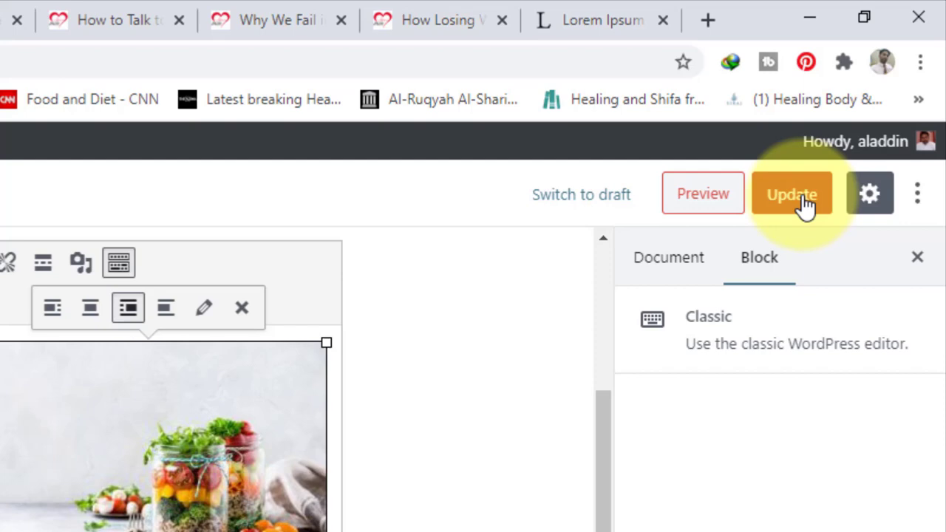
left_click(804, 203)
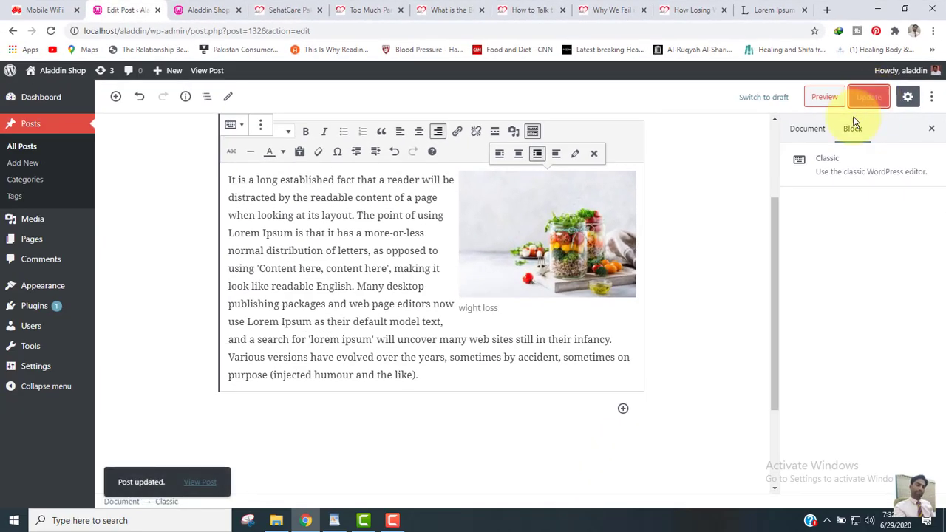
Open the list of all posts, and review the image in the weight-loss post on the site's front page
left_click(22, 146)
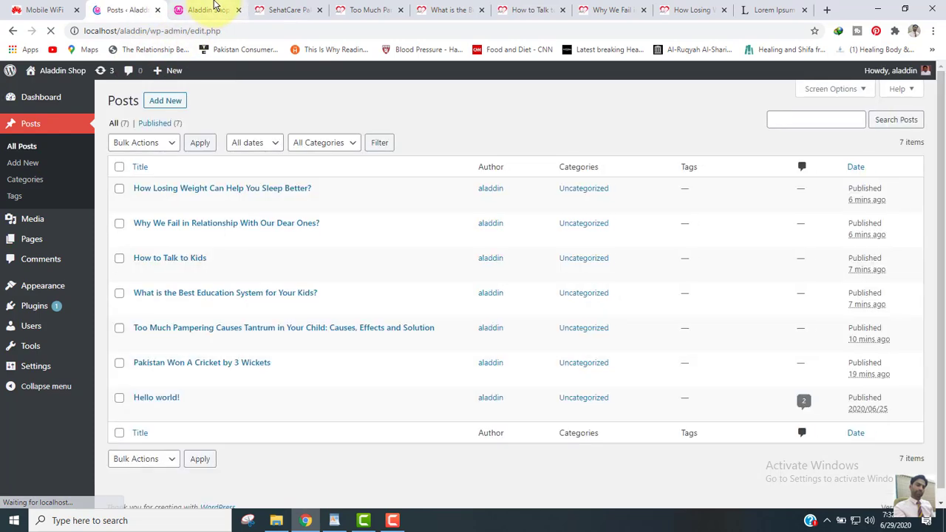
left_click(213, 7)
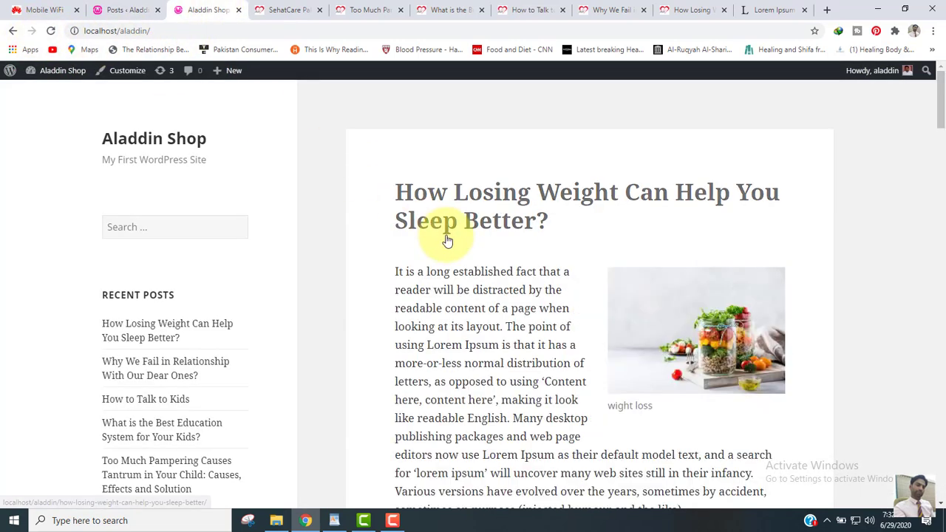
mouse_move(943, 89)
left_mouse_down()
mouse_move(937, 126)
mouse_move(927, 96)
left_mouse_up()
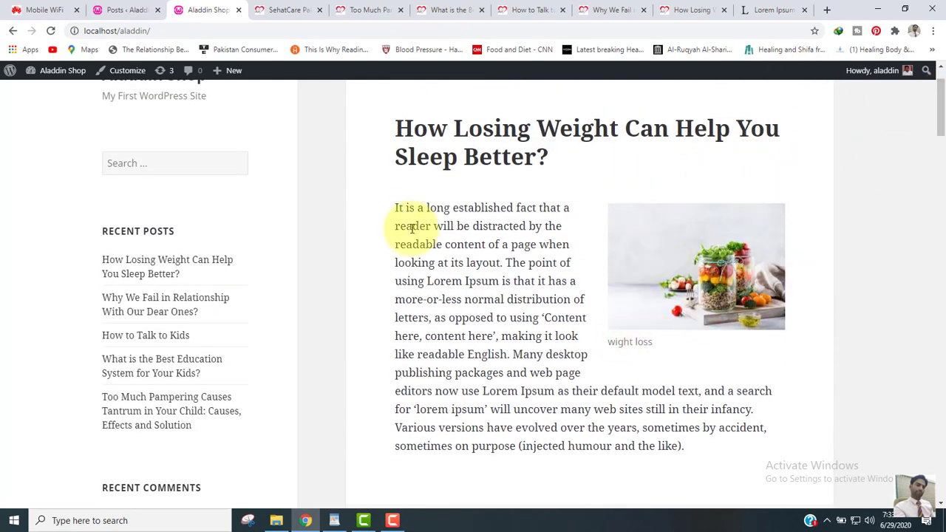
Open the "Why We Fail in Relationship With Our Dear Ones?" post for editing and place the cursor at the start of its paragraph
left_click(116, 8)
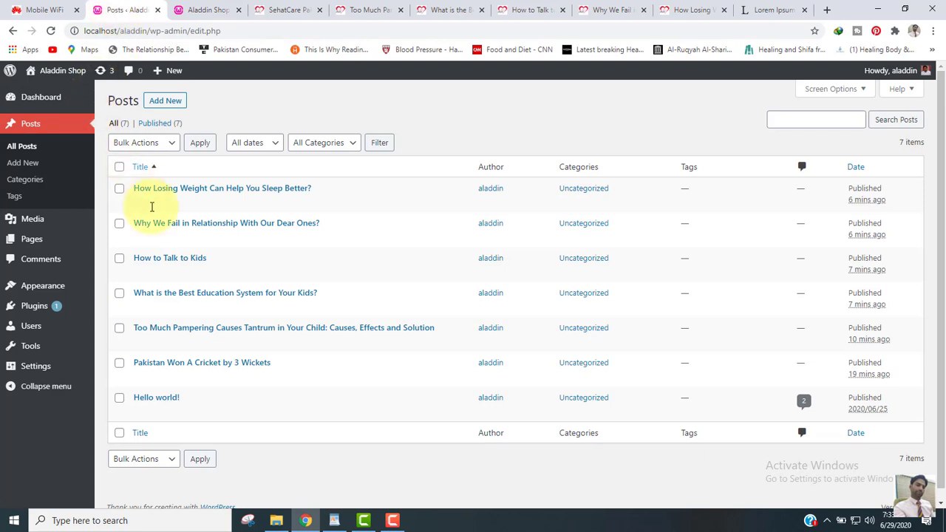
mouse_move(158, 244)
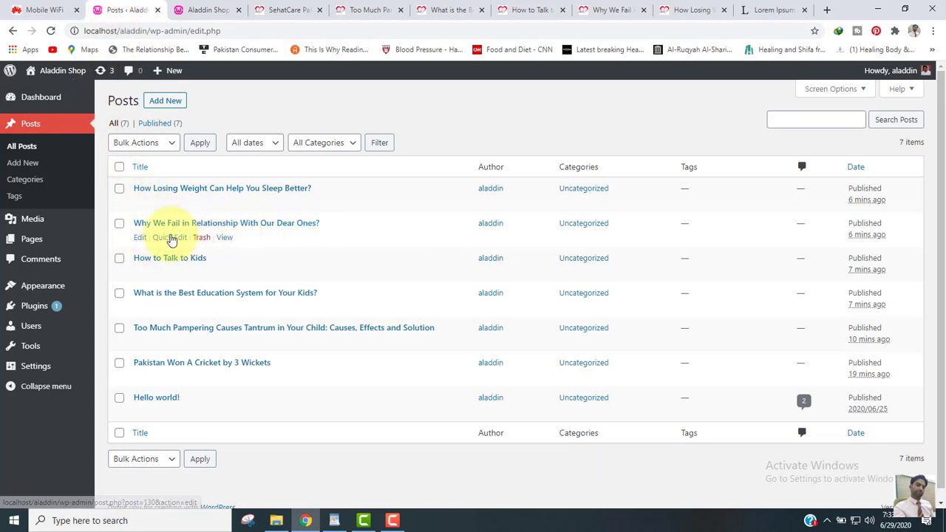
left_click(141, 242)
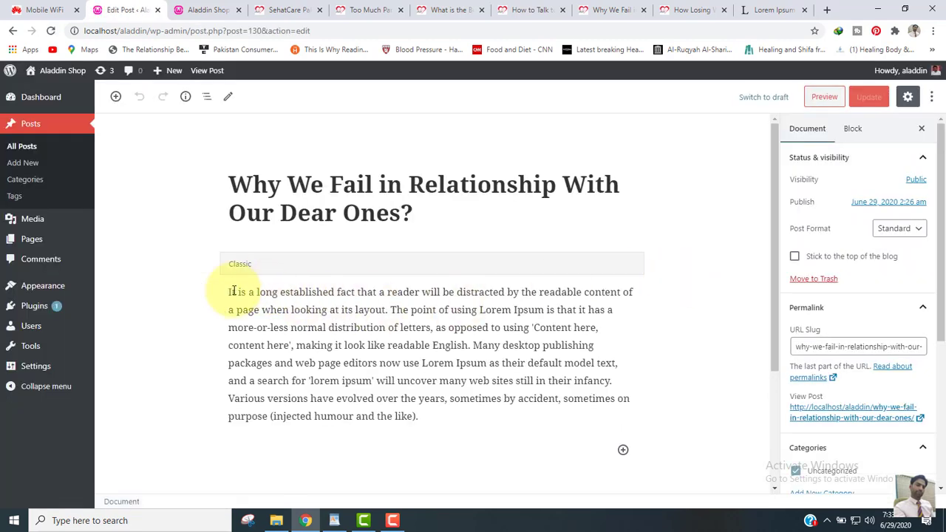
left_click(231, 291)
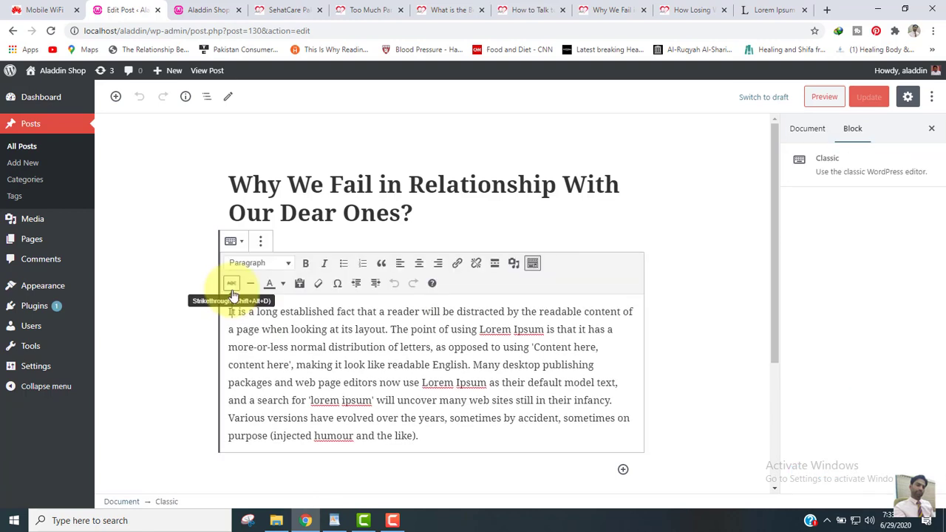
Upload the "relationship-650x375" image from the Desktop through the Classic block's Add Media dialog
left_click(511, 264)
left_click(170, 120)
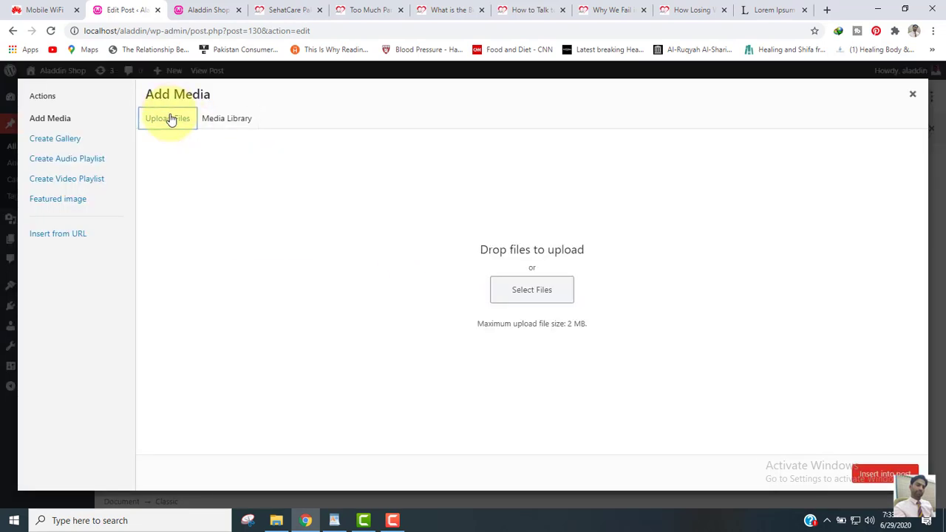
left_click(543, 290)
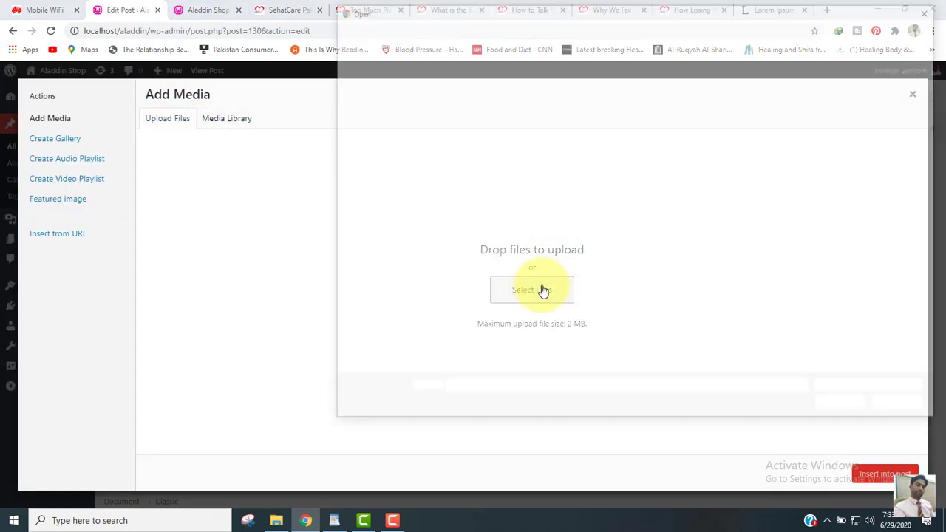
left_click(779, 87)
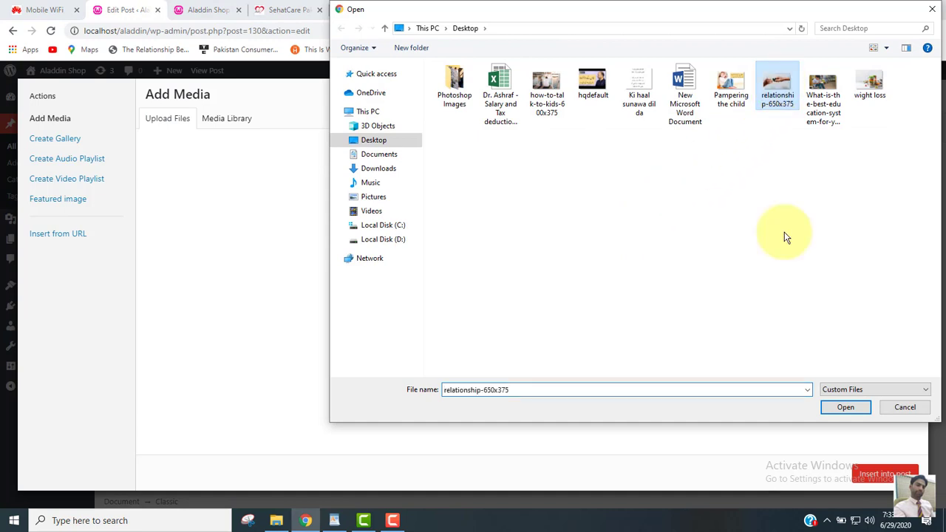
left_click(843, 404)
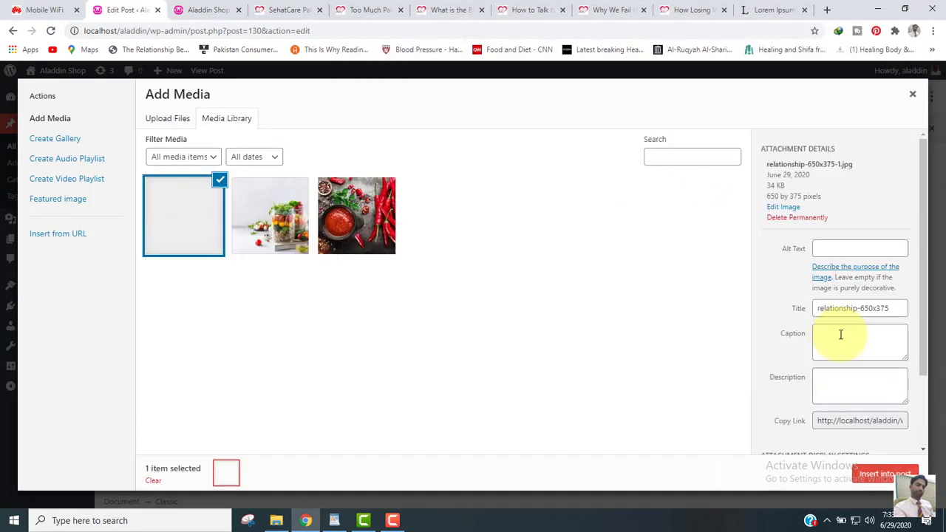
Enter "parenting relationship" as the relationship image's alt text and description, and insert the image into the post
left_click(852, 296)
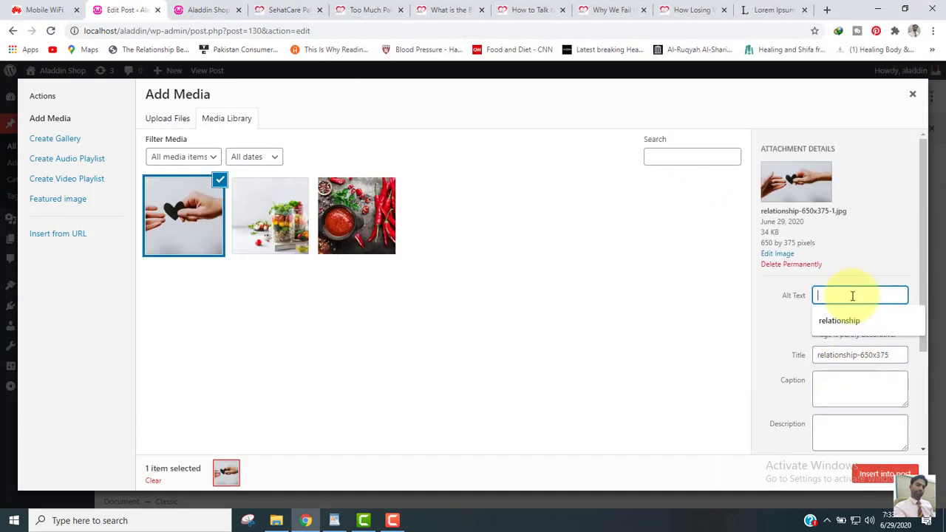
type("parenting relationship")
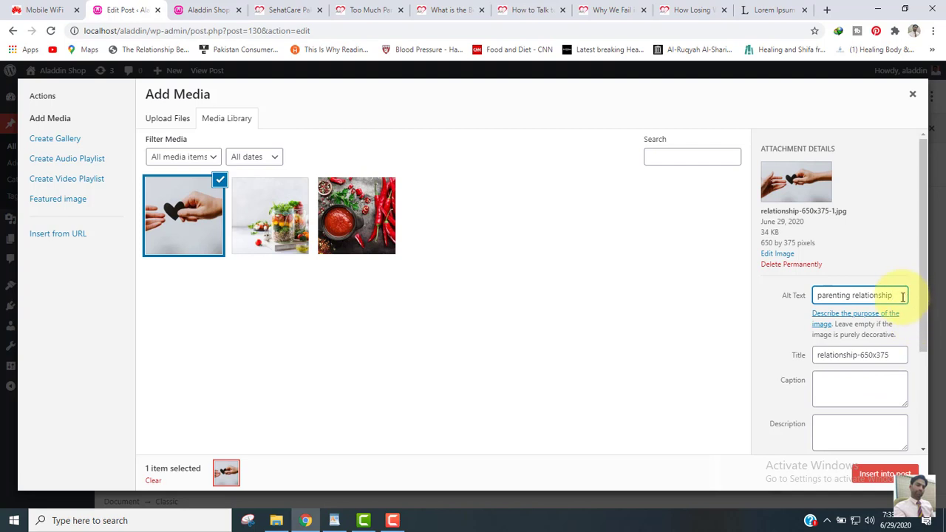
left_click_drag(896, 295, 819, 297)
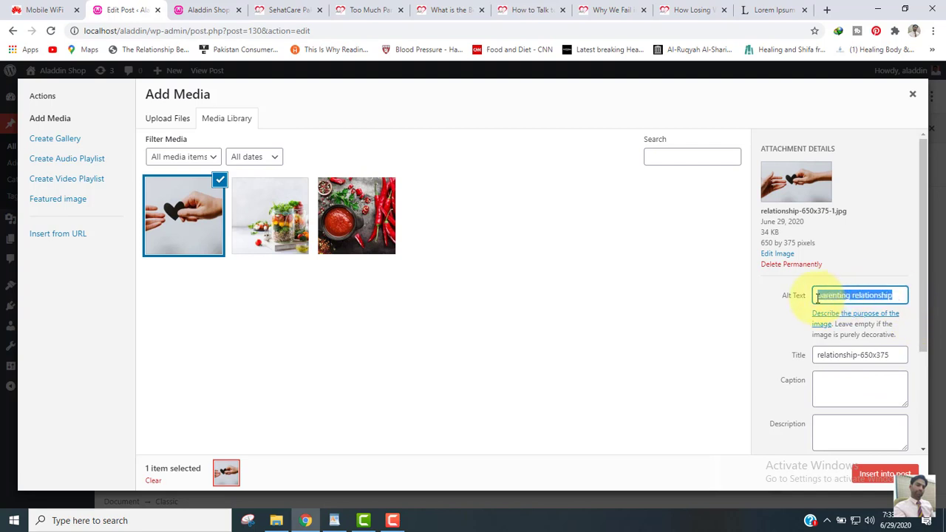
left_click(831, 437)
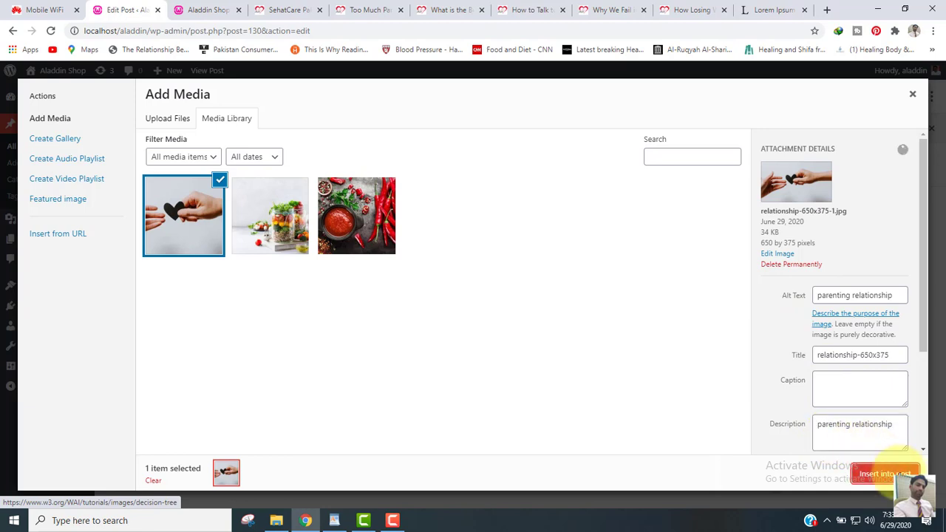
left_click(891, 473)
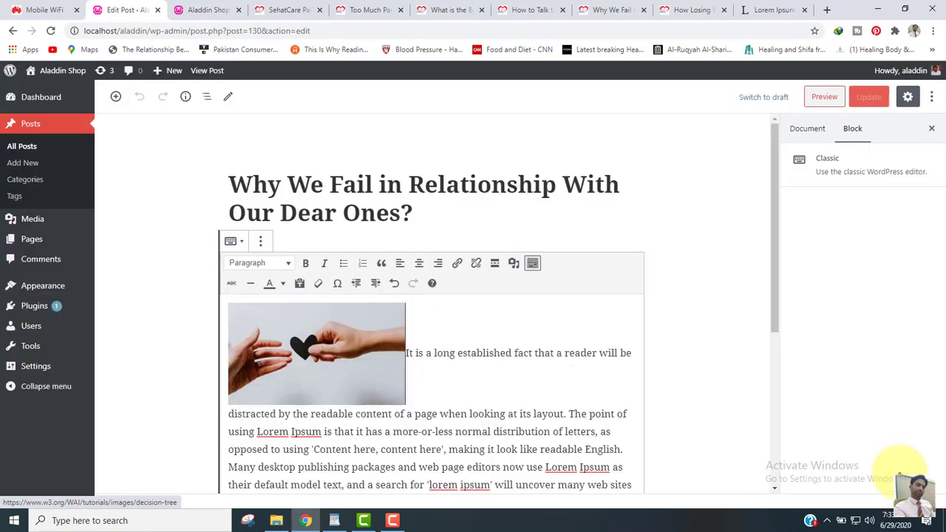
Align the relationship image to the left of the paragraph and update the post
left_click(339, 352)
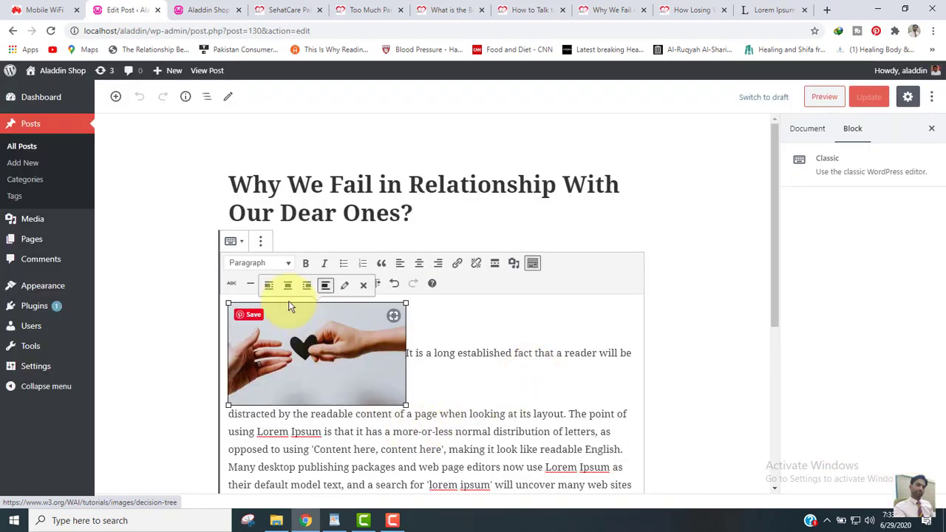
left_click(269, 286)
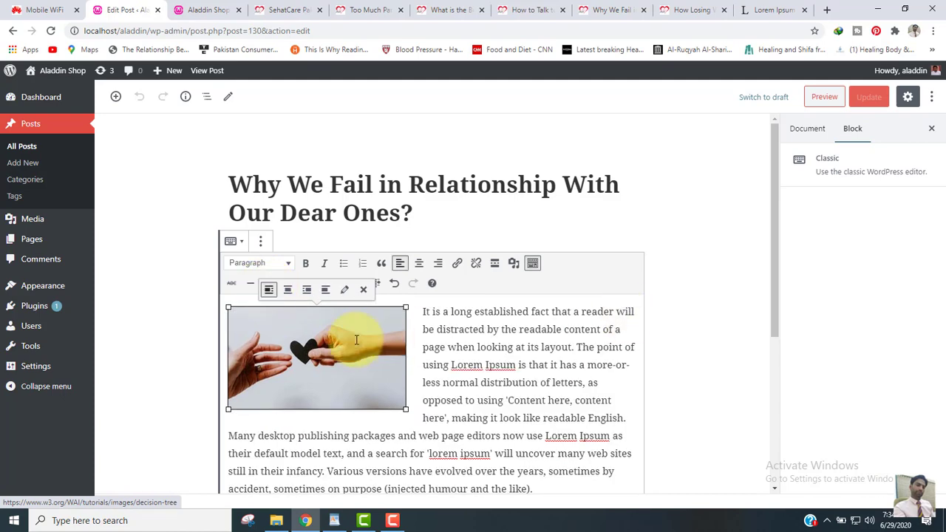
left_click(710, 257)
left_click(868, 98)
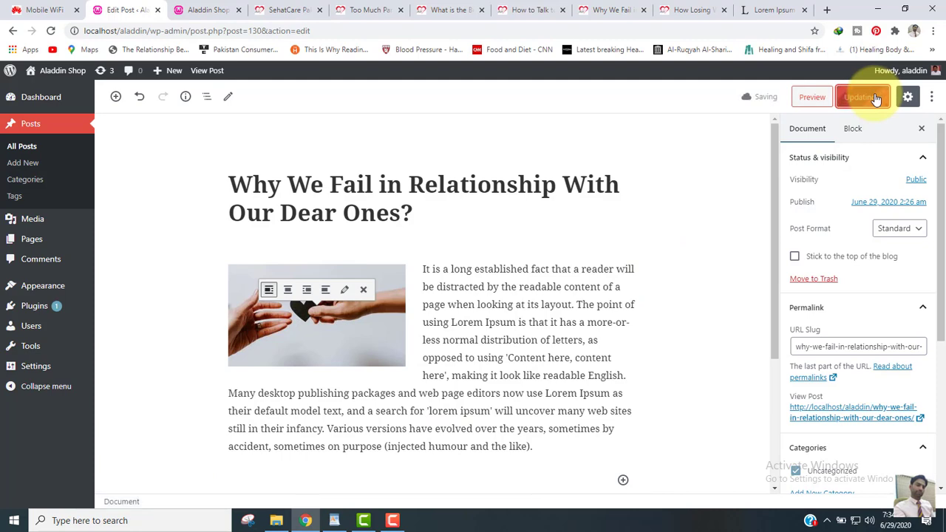
Open the "How to Talk to Kids" post for editing and split its paragraph after the first sentence
left_click(22, 147)
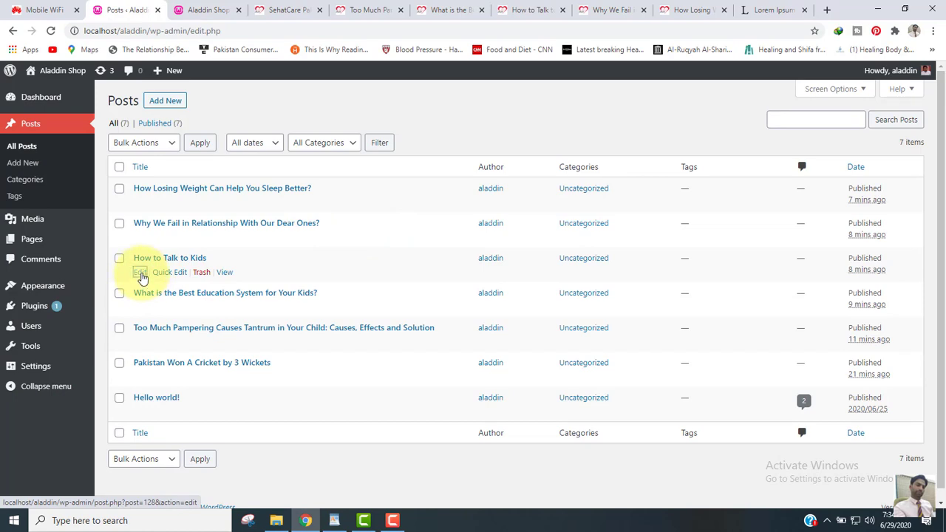
left_click(140, 273)
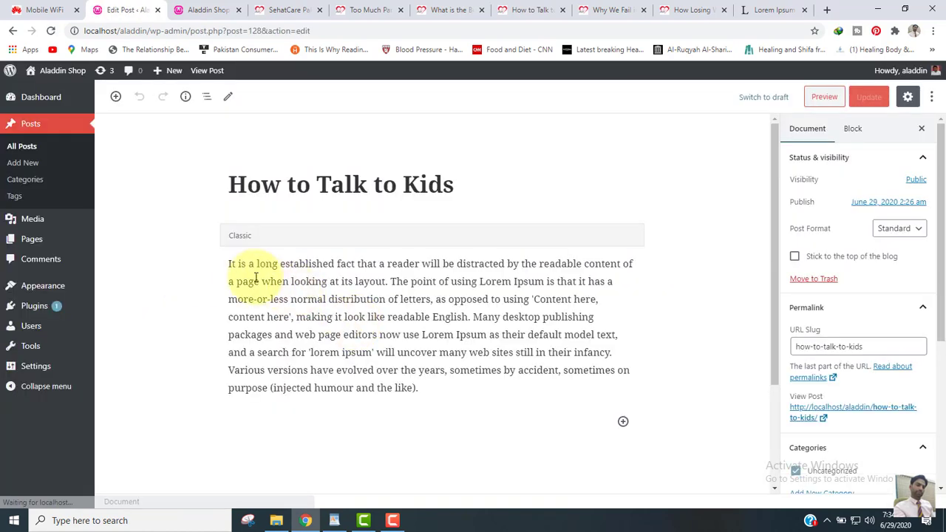
left_click(392, 282)
key("Return")
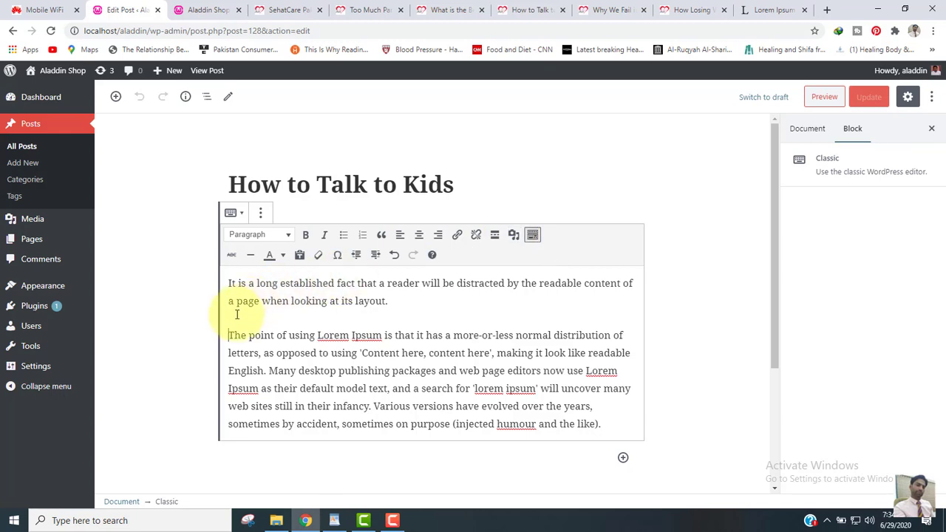
Upload the "how-to-talk-to-kids-600x375" image from the Desktop through the Classic block's Add Media dialog
left_click(515, 237)
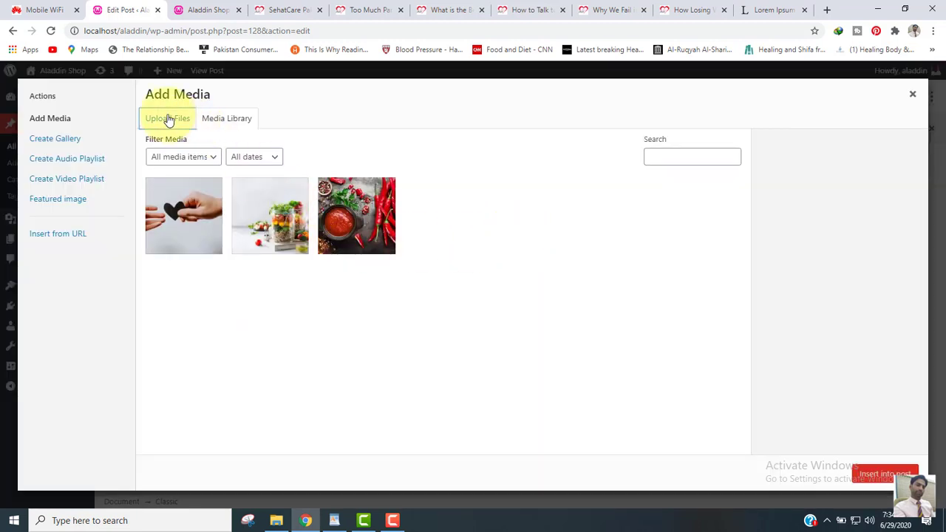
left_click(168, 120)
left_click(536, 292)
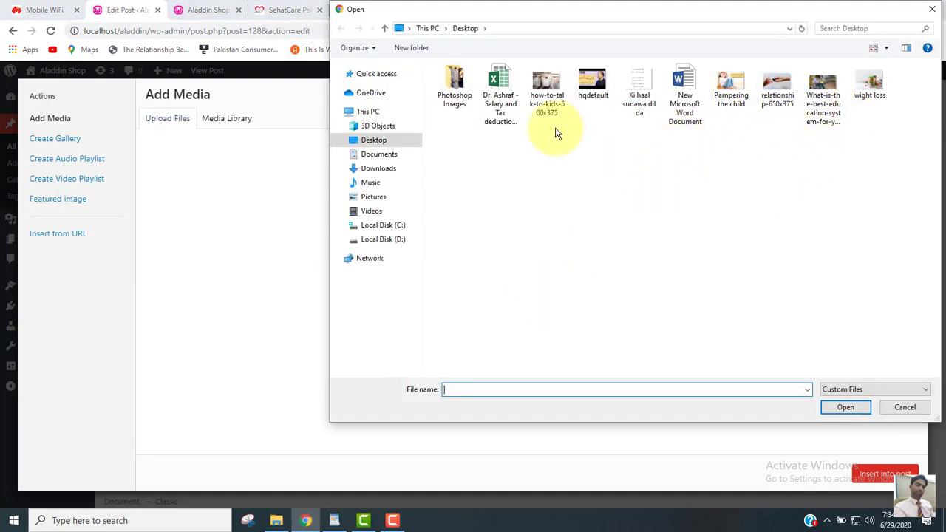
left_click(548, 96)
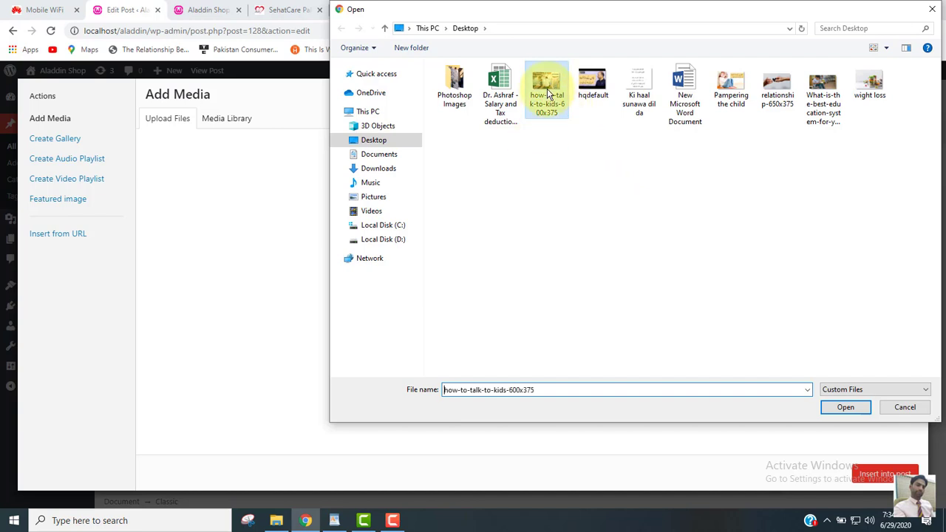
left_click(842, 407)
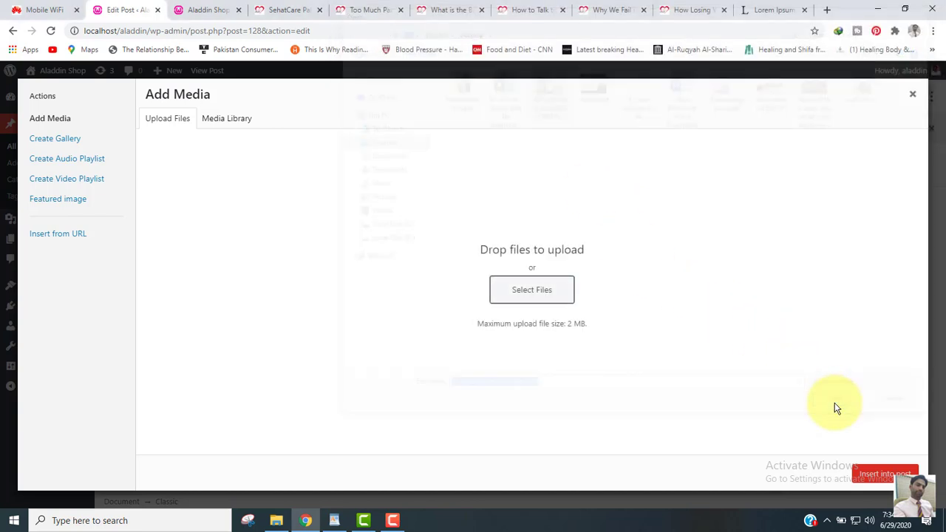
Enter alt text "talking to kids is important" and description "how to talk to kids is important", and insert the image into the post
left_click(838, 298)
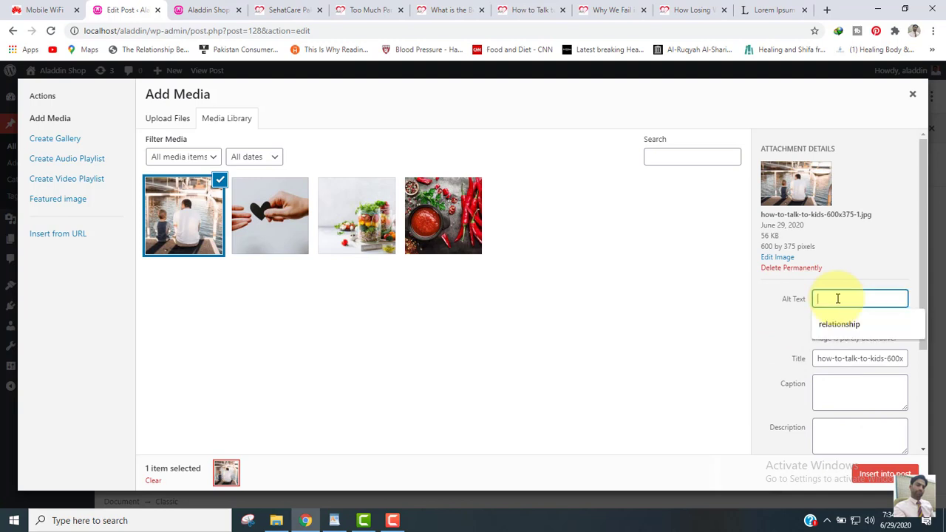
type("tant")
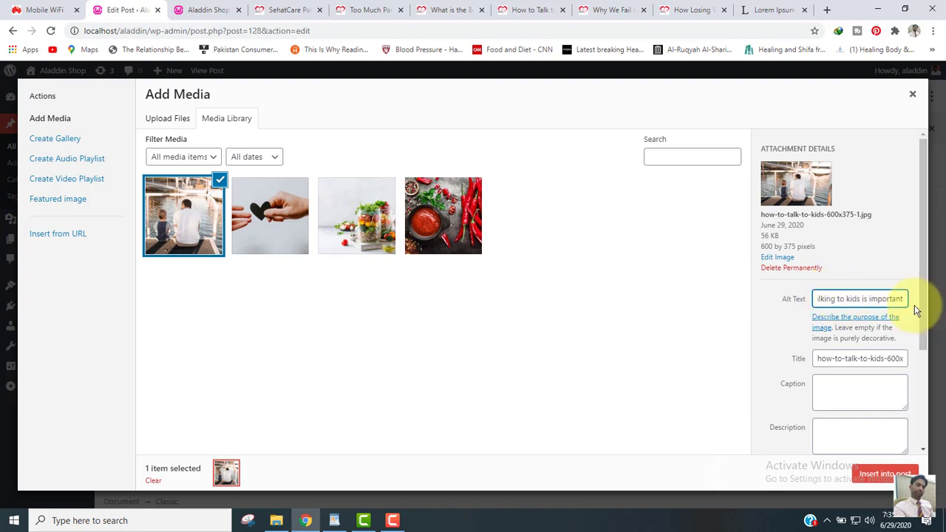
left_click_drag(901, 298, 769, 295)
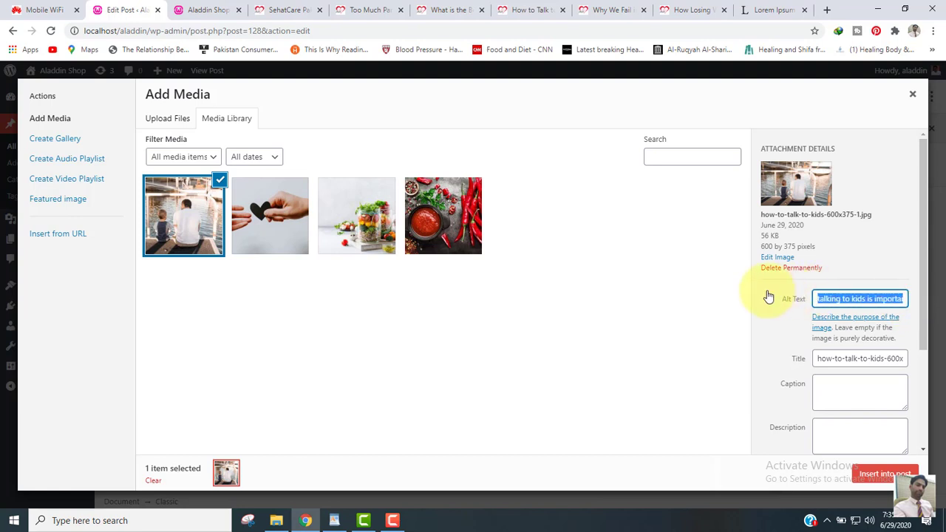
left_click(841, 427)
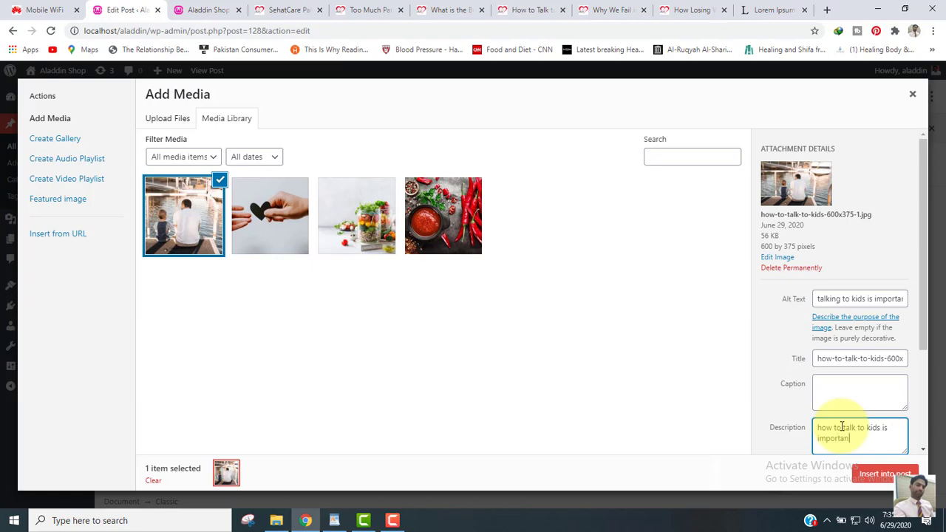
left_click(882, 475)
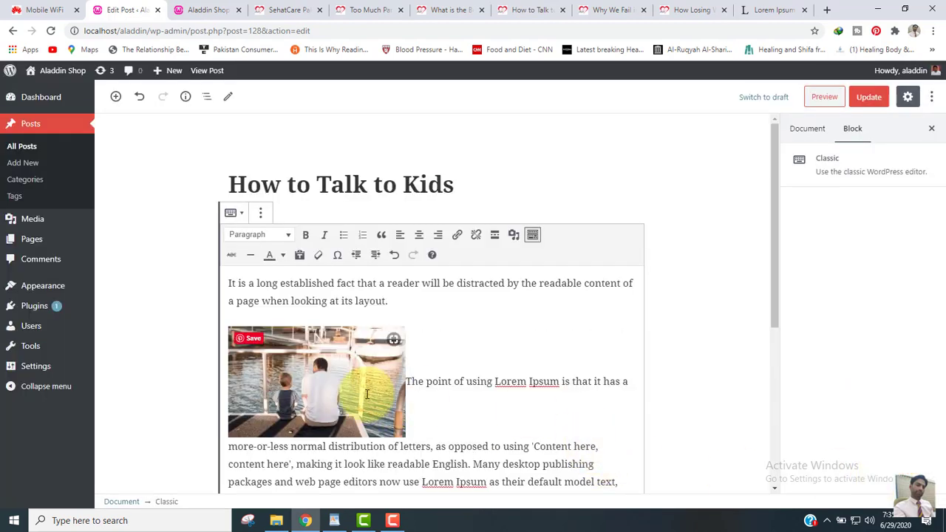
Align the father-and-child image to the left of the second paragraph and update the post
left_click(367, 394)
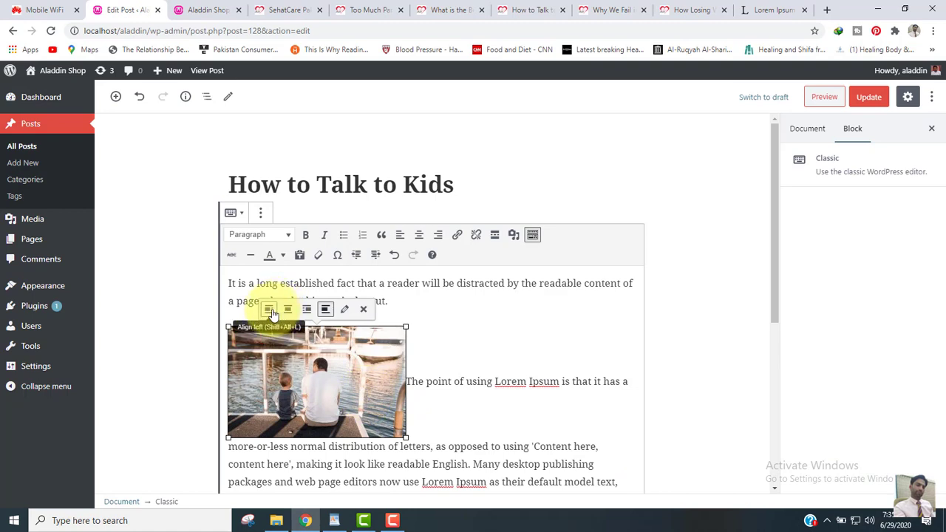
left_click(271, 313)
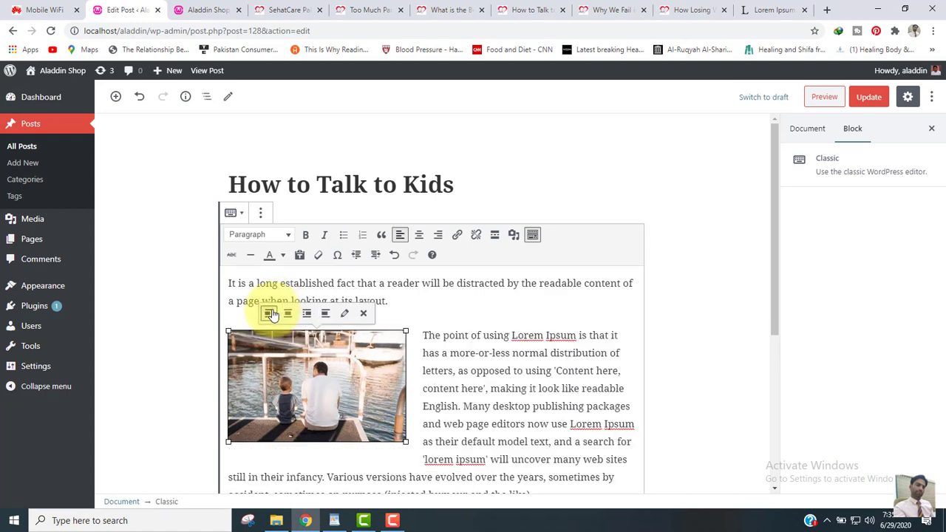
left_click(879, 96)
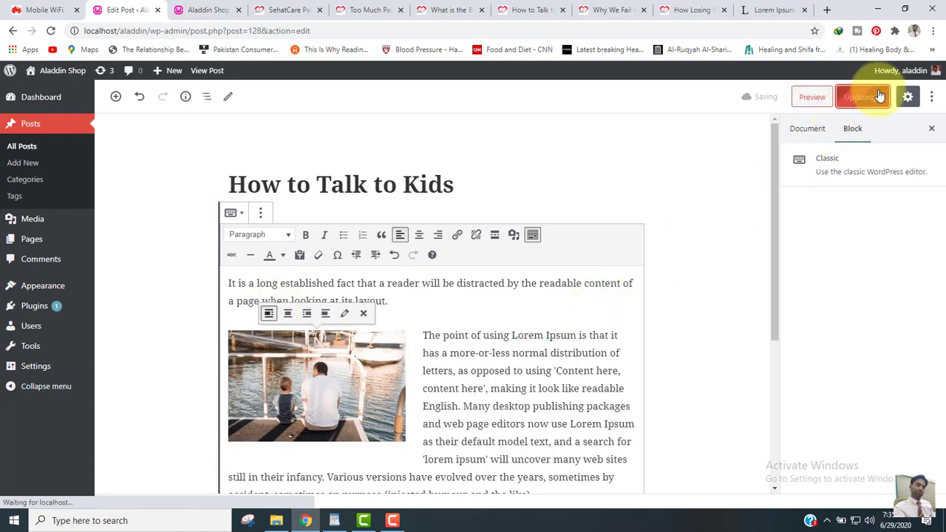
Open the "What is the Best Education System for Your Kids?" post for editing and place the cursor at the start of its paragraph
left_click(29, 150)
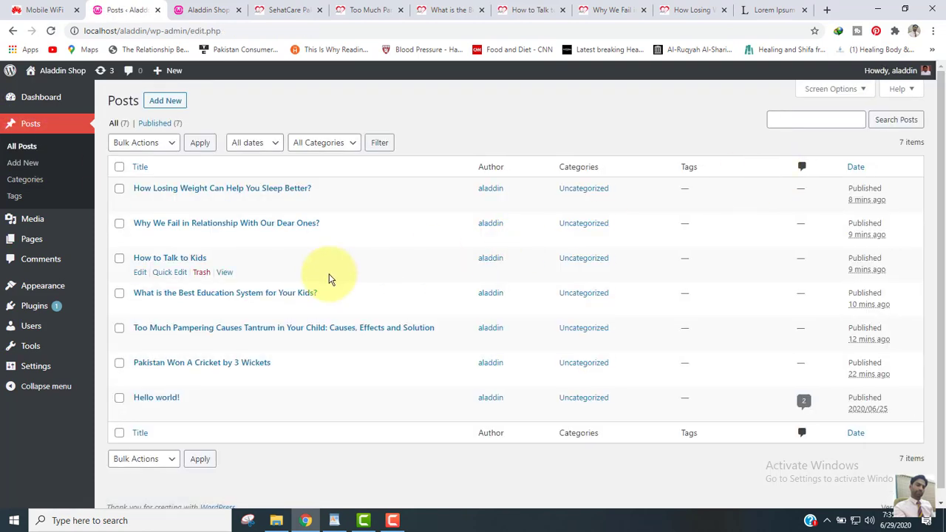
mouse_move(143, 308)
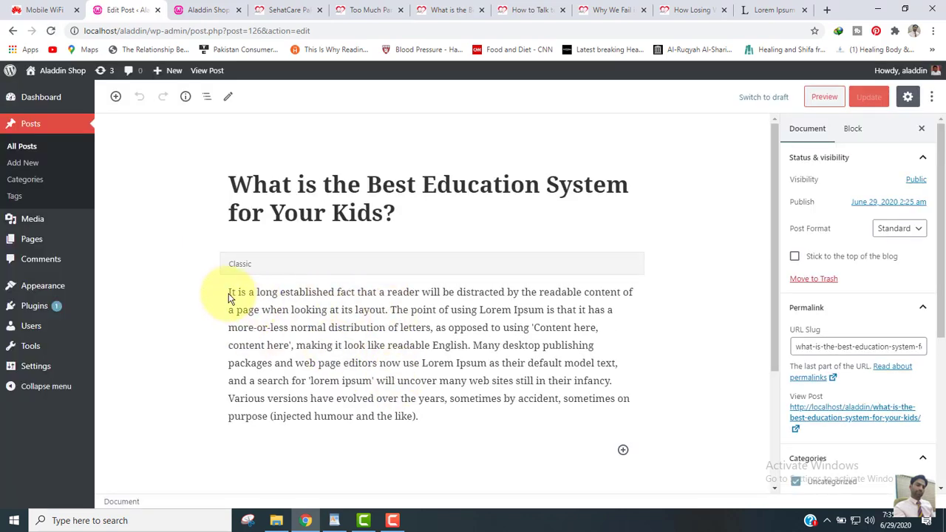
left_click(229, 297)
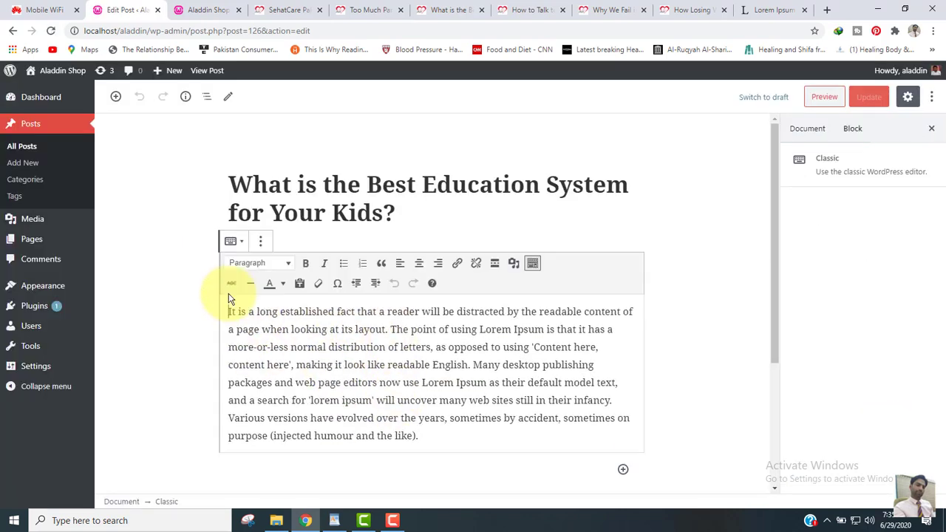
Upload the "What-is-the-best-education-system-for-your-kids" image from the Desktop through the Classic block's Add Media dialog
left_click(516, 264)
left_click(170, 120)
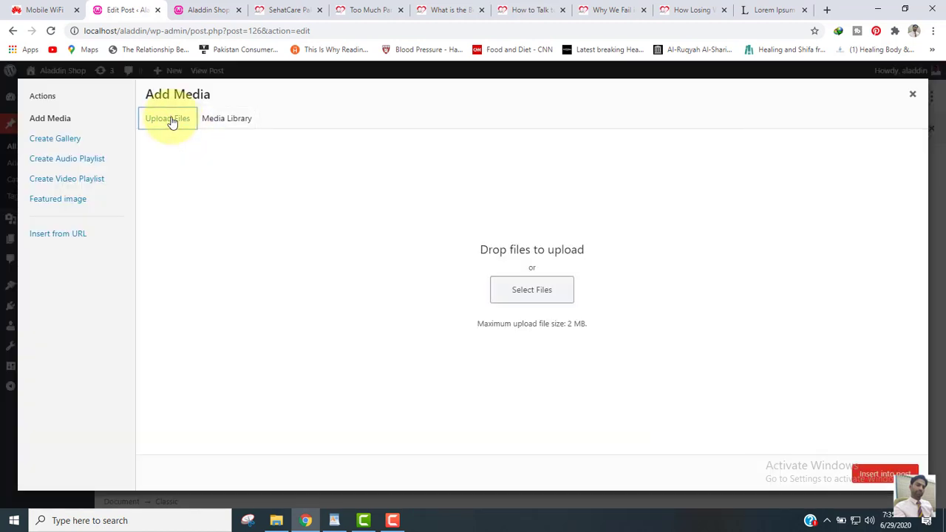
left_click(528, 299)
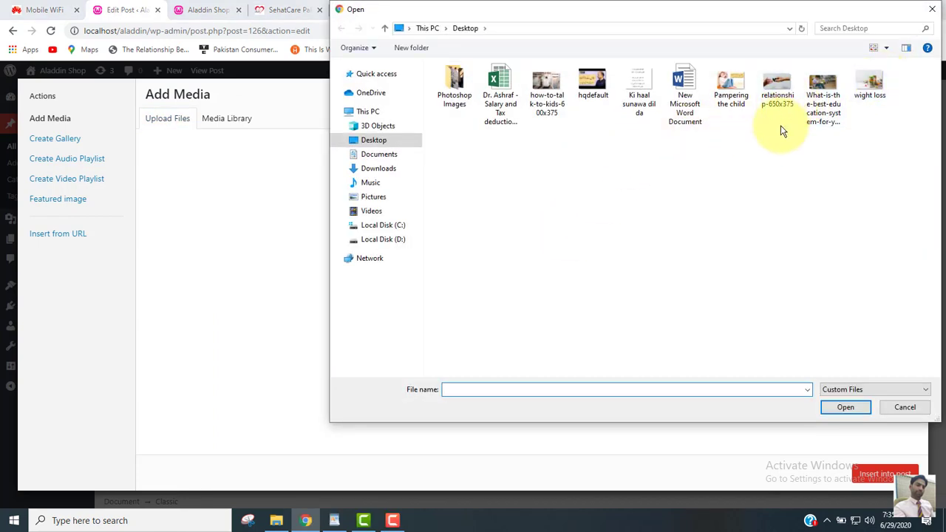
left_click(818, 96)
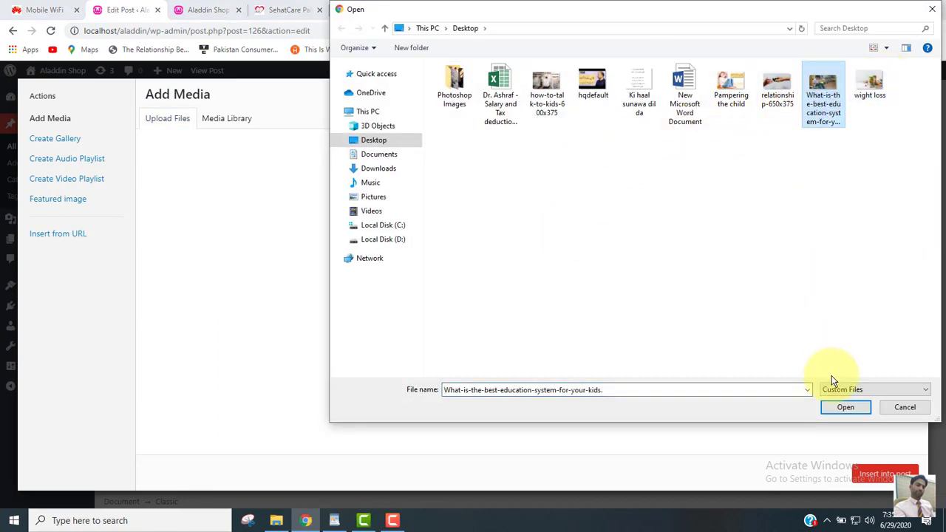
left_click(847, 408)
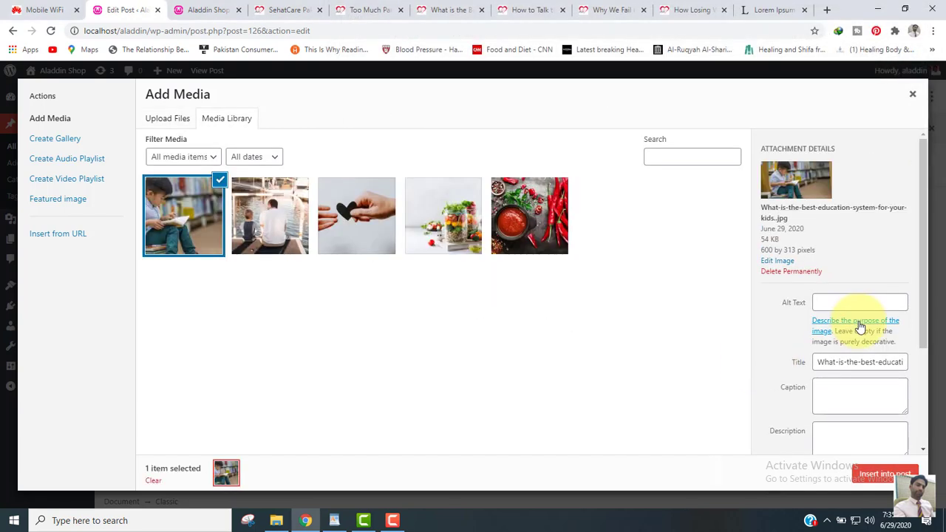
Enter alt text "education system for kids" and description "which education system is important and better for kids", and insert the image
left_click(865, 304)
type("education system for kids")
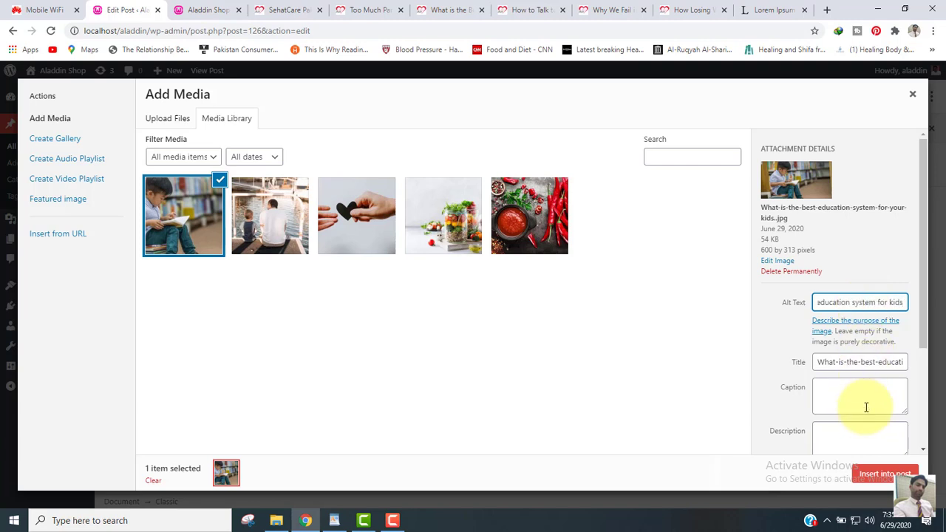
left_click(843, 442)
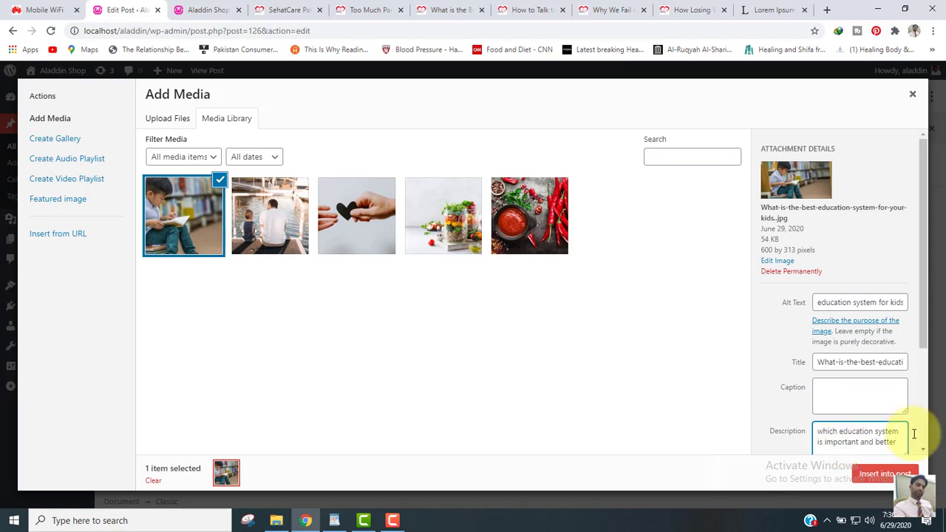
type("for kids")
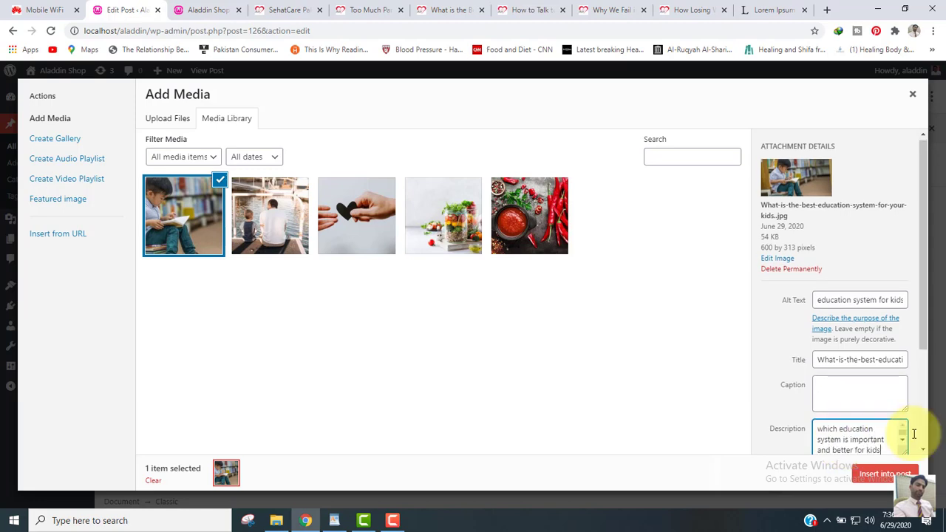
left_click(885, 474)
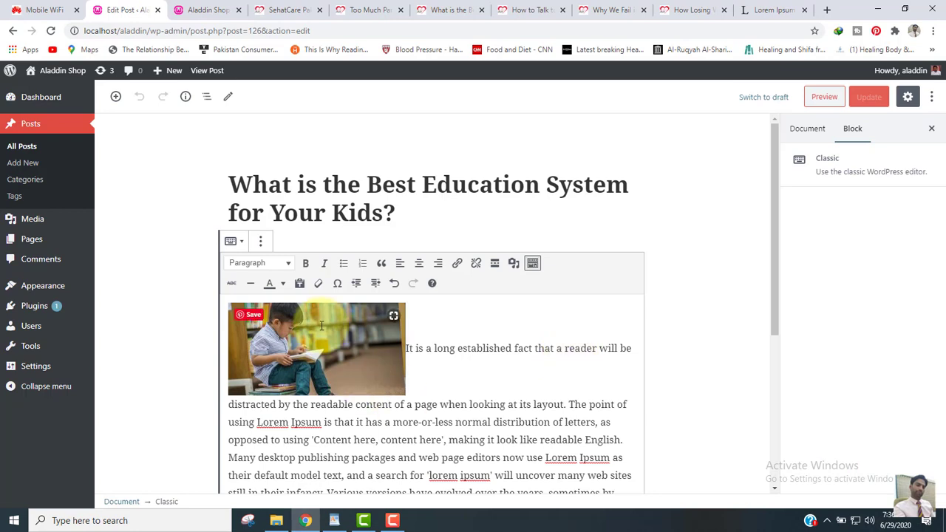
Center the image of the reading boy above the paragraph and update the post
left_click(321, 325)
left_click(287, 289)
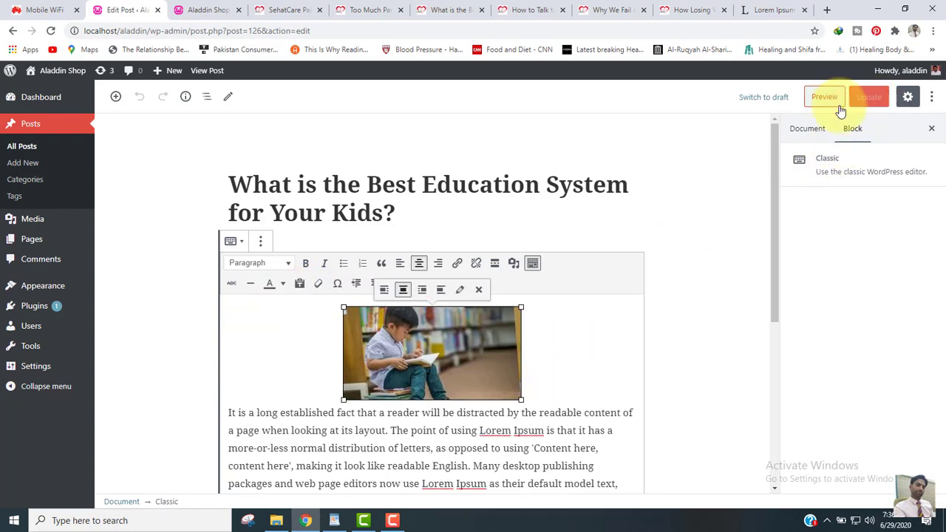
left_click(695, 282)
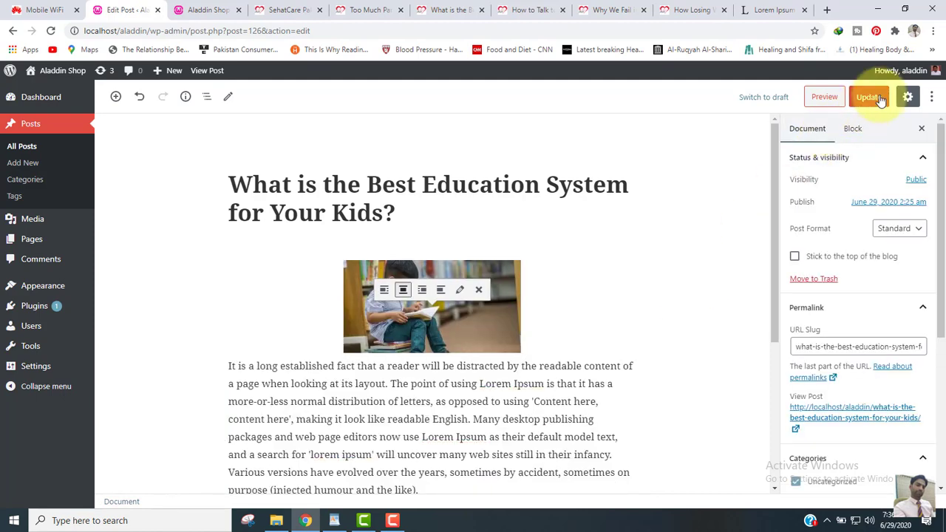
left_click(881, 100)
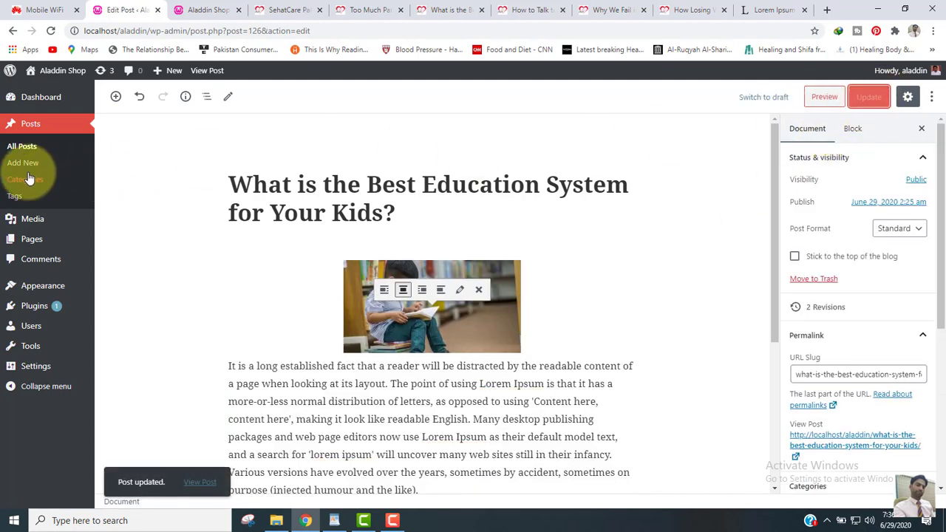
Open the "Too Much Pampering Causes Tantrum in Your Child" post for editing and add a blank line after its paragraph
left_click(18, 149)
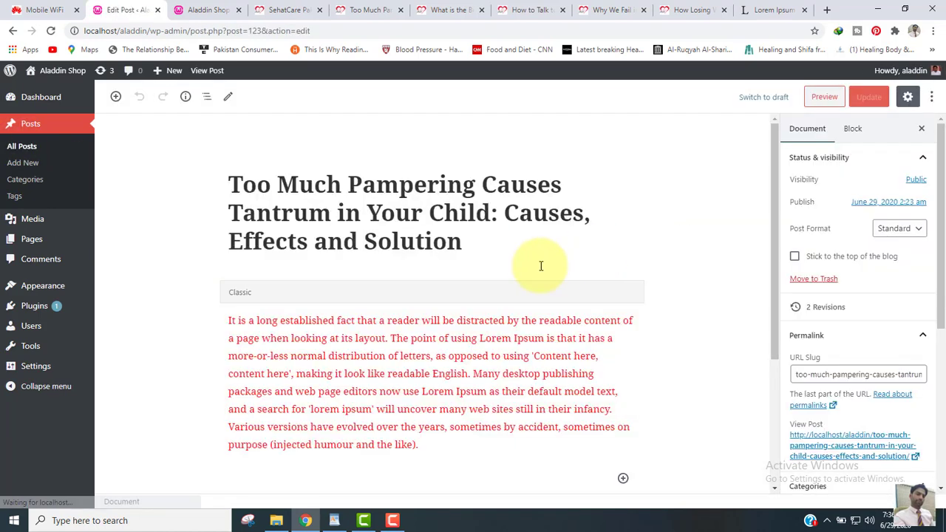
left_click(436, 445)
left_click(436, 446)
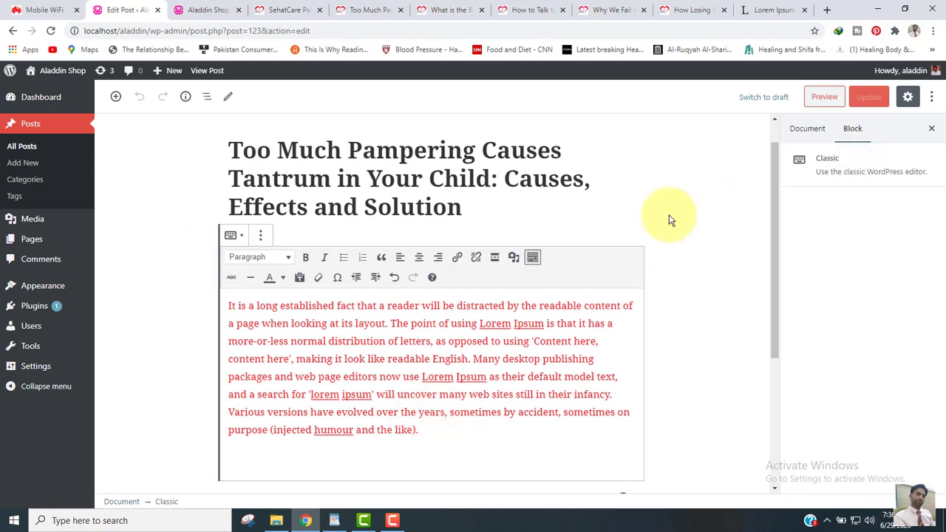
Upload the "Pampering the child" image from the Desktop through the Classic block's Add Media dialog
left_click(514, 259)
left_click(175, 118)
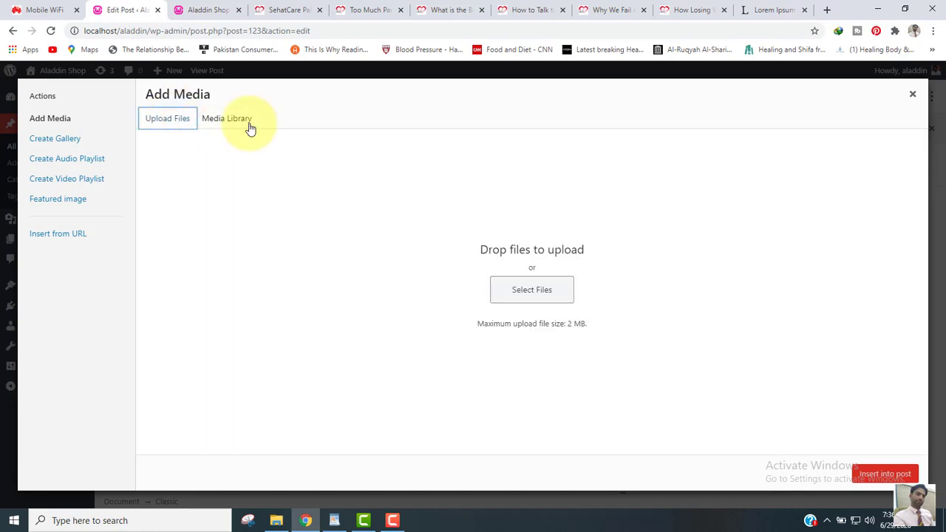
left_click(530, 292)
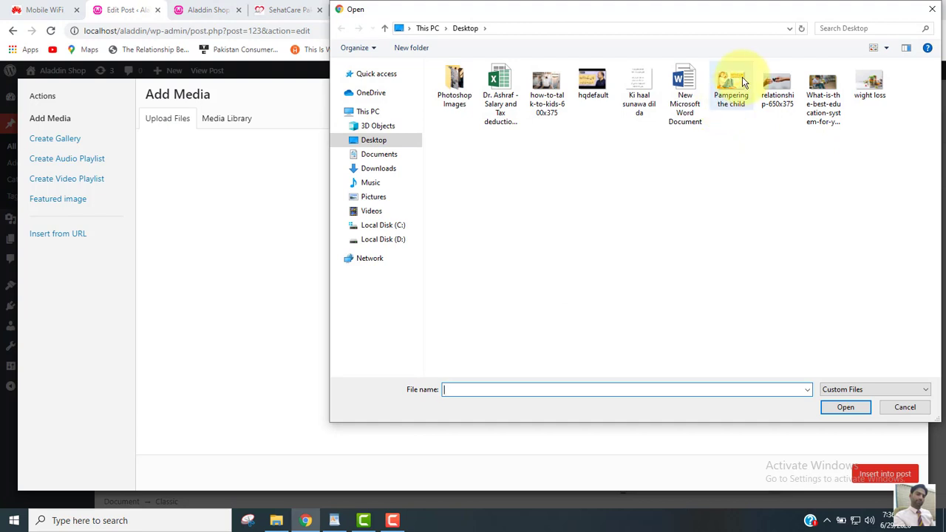
left_click(844, 407)
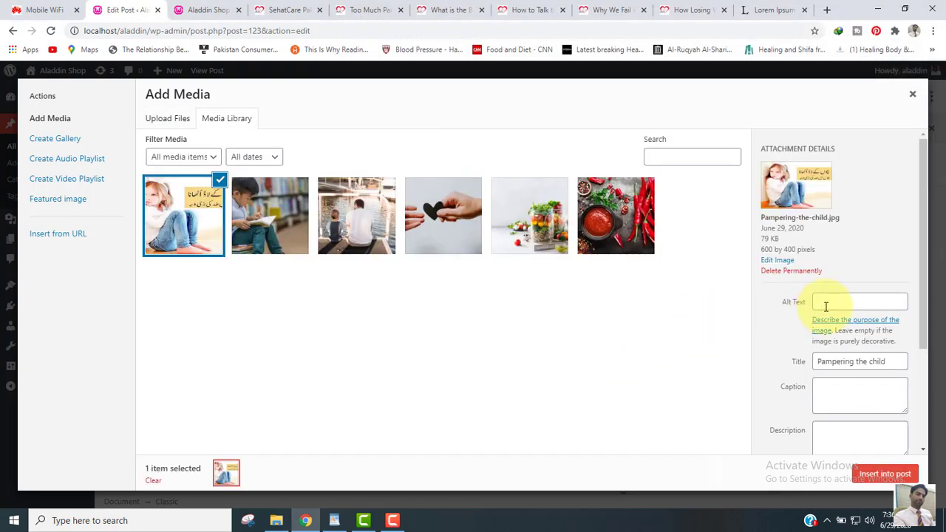
Enter alt text "pampering the kids is dangerous", correcting its spelling, and description "how to stop pampering the kids" for the uploaded image
left_click(825, 302)
type("P")
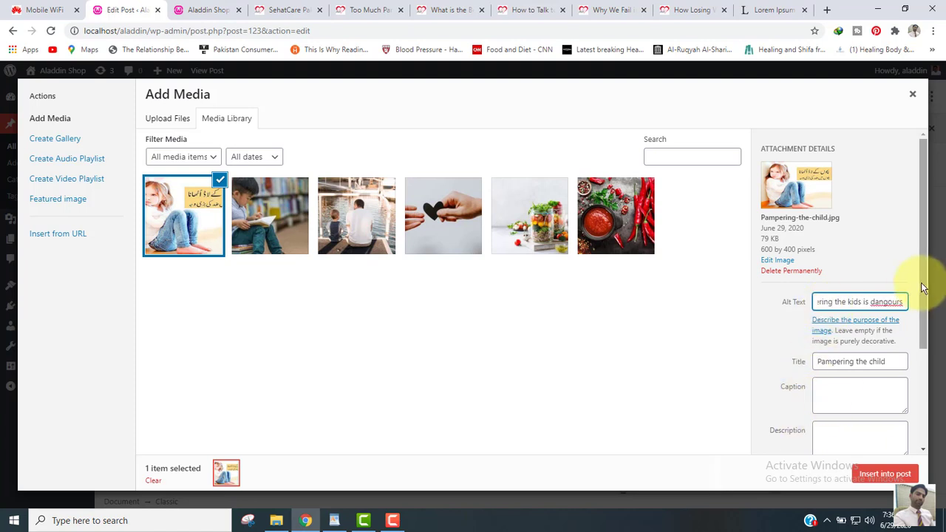
right_click(885, 301)
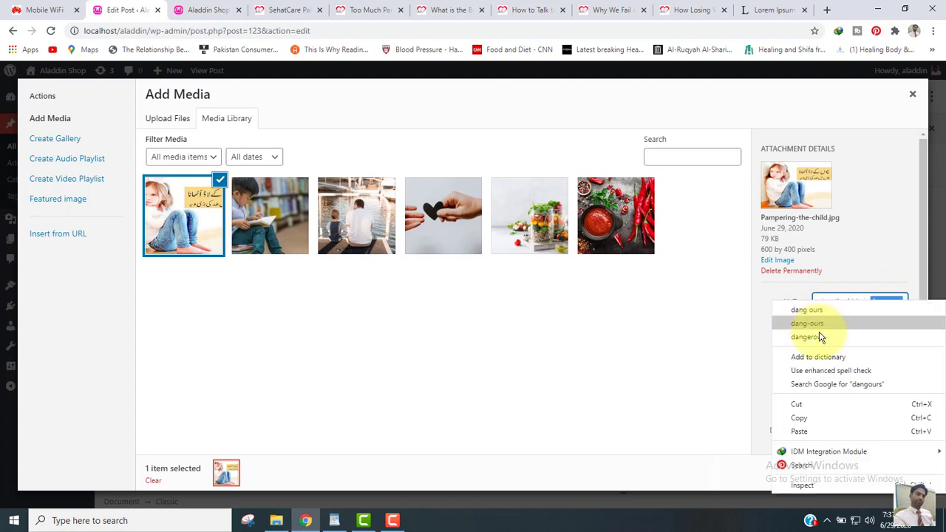
left_click(822, 336)
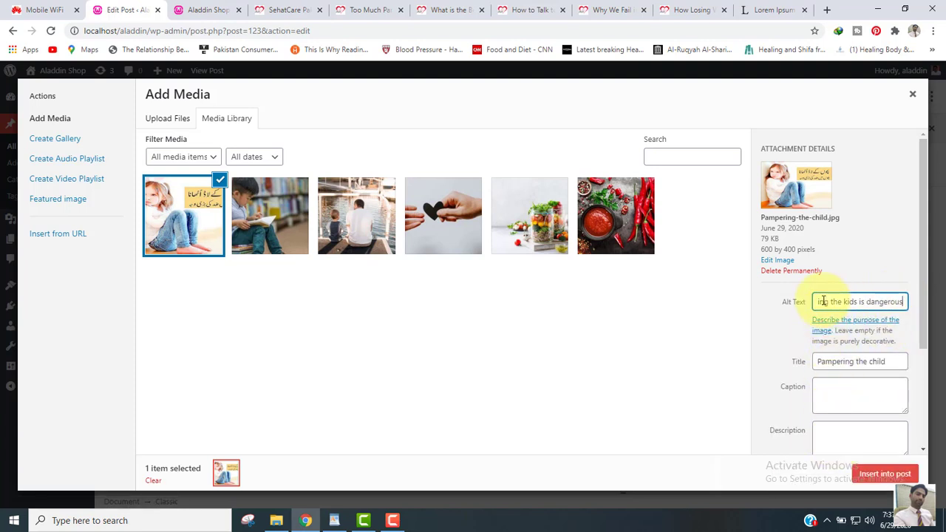
left_click(849, 441)
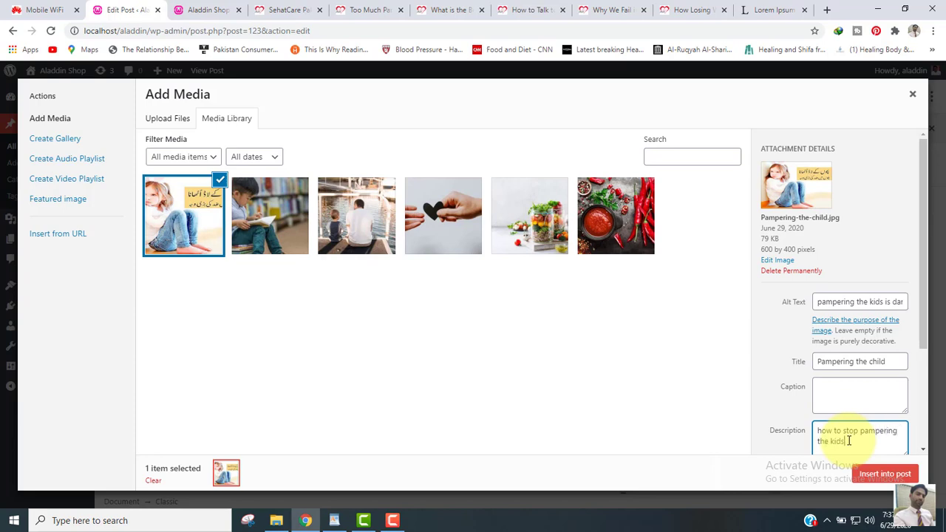
Insert the pampering image below the paragraph, try it centered and left-aligned, and remove it from the post
left_click(876, 474)
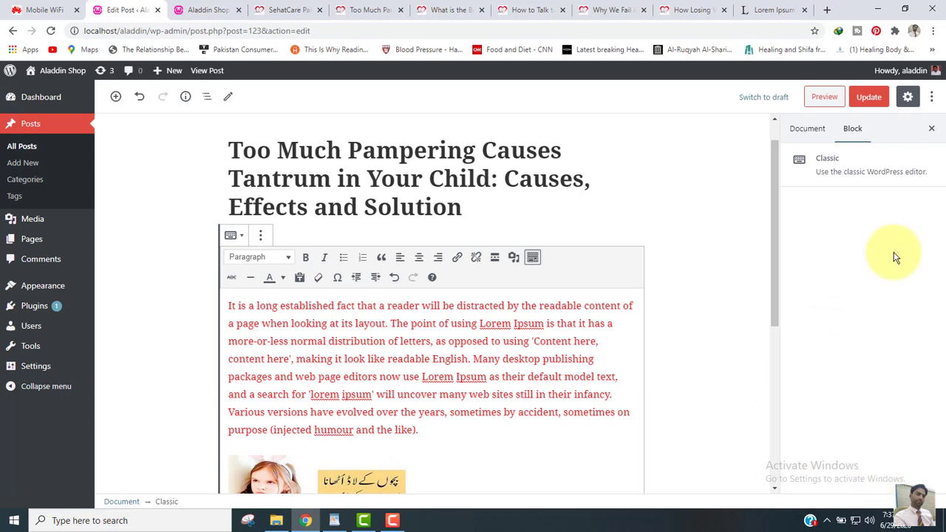
left_click_drag(779, 260, 787, 355)
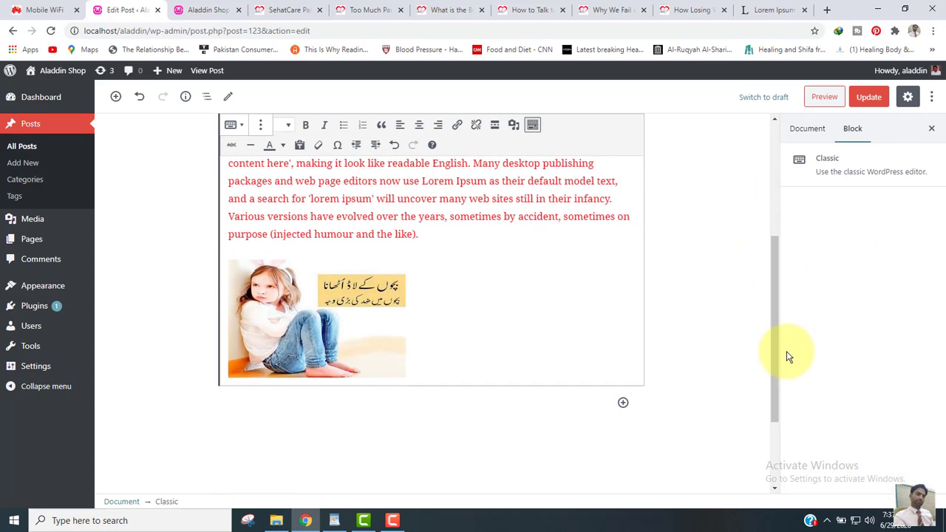
left_click(283, 314)
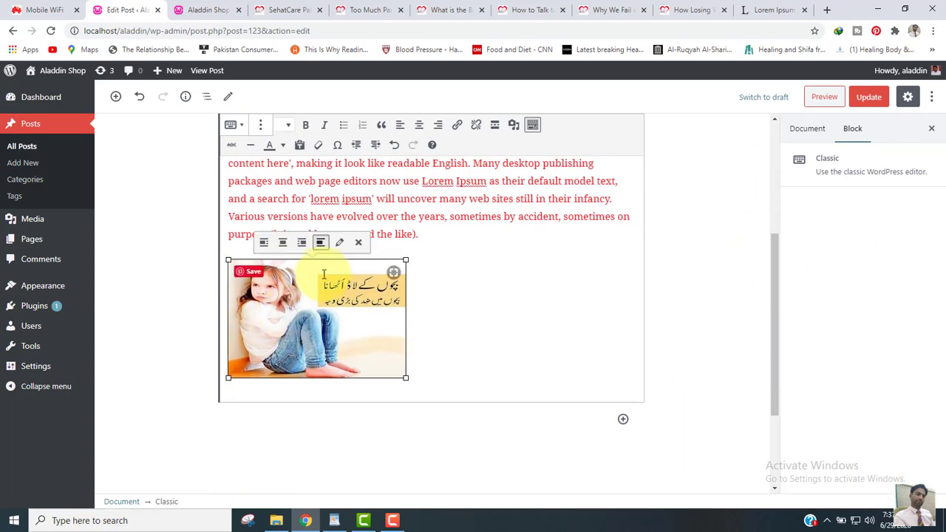
left_click(283, 242)
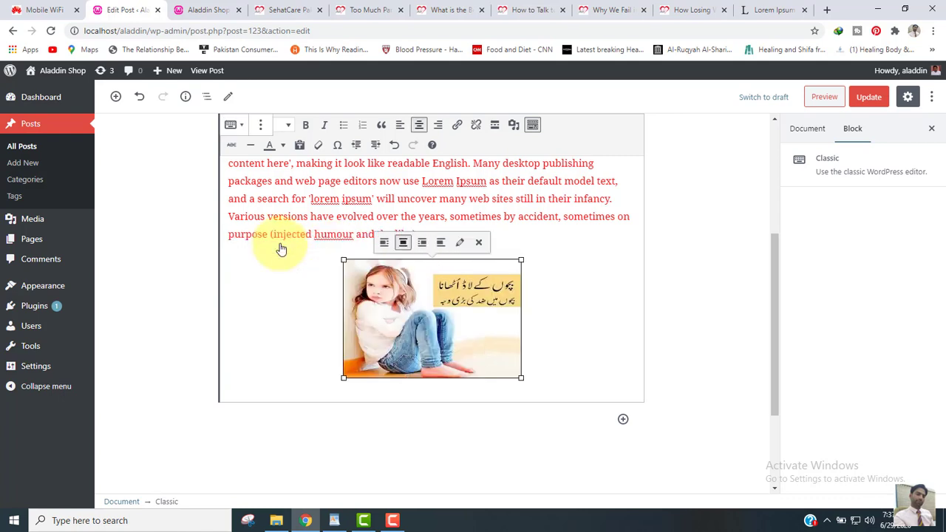
left_click(383, 243)
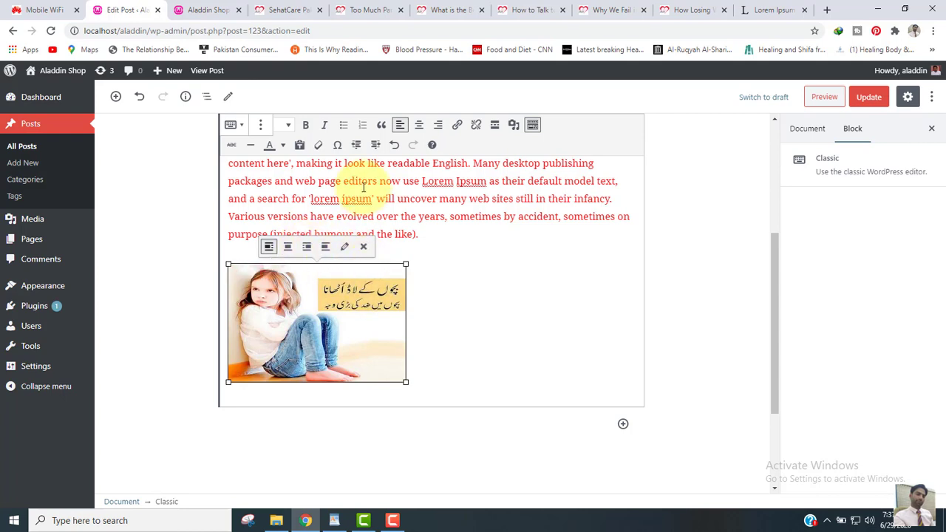
left_click(363, 247)
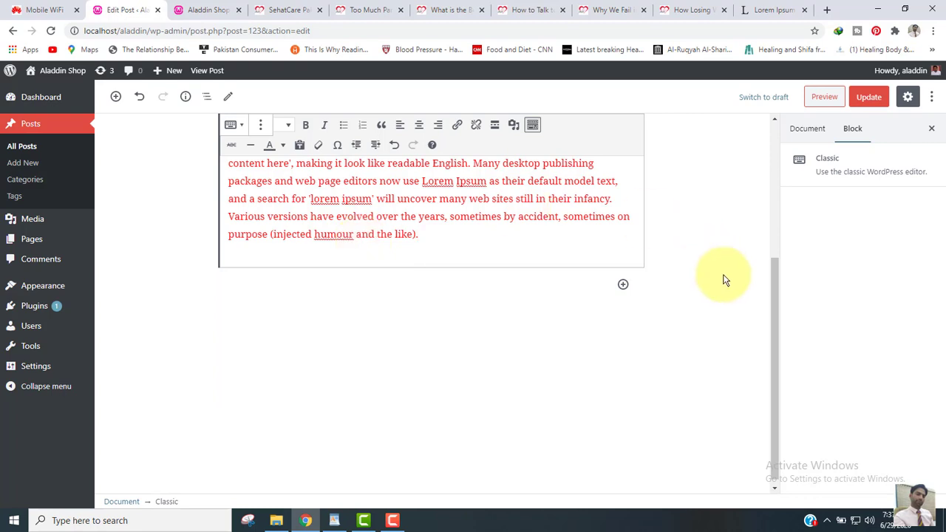
Insert the "Pampering the child" image from the Media Library at the start of the paragraph
left_click_drag(775, 328, 770, 251)
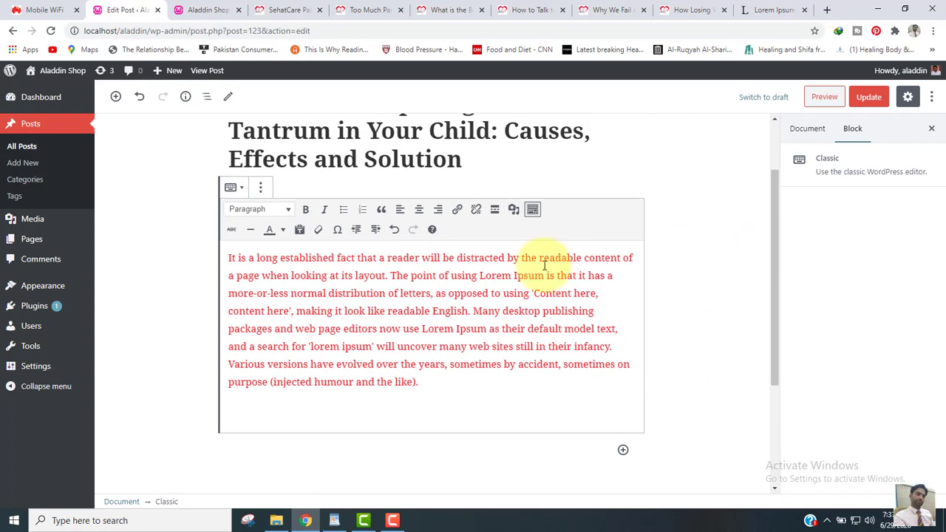
left_click(513, 209)
left_click(185, 215)
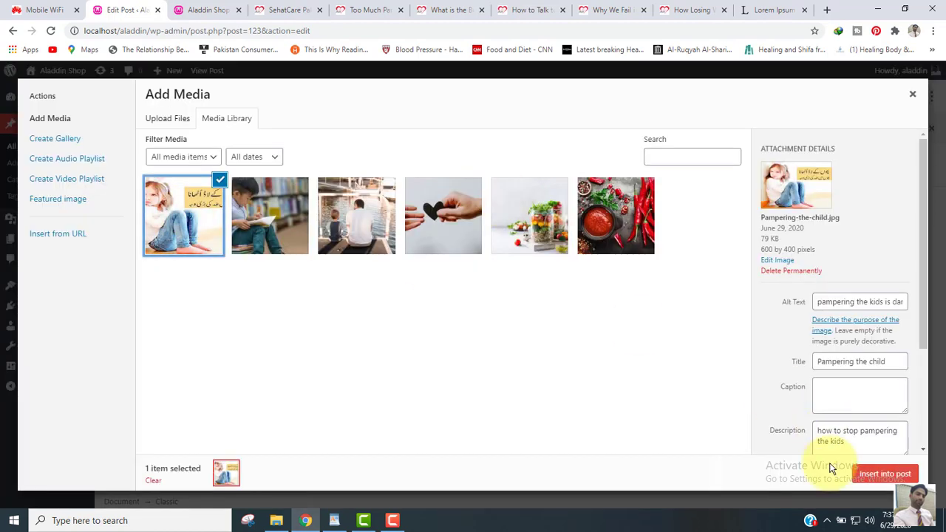
left_click(884, 473)
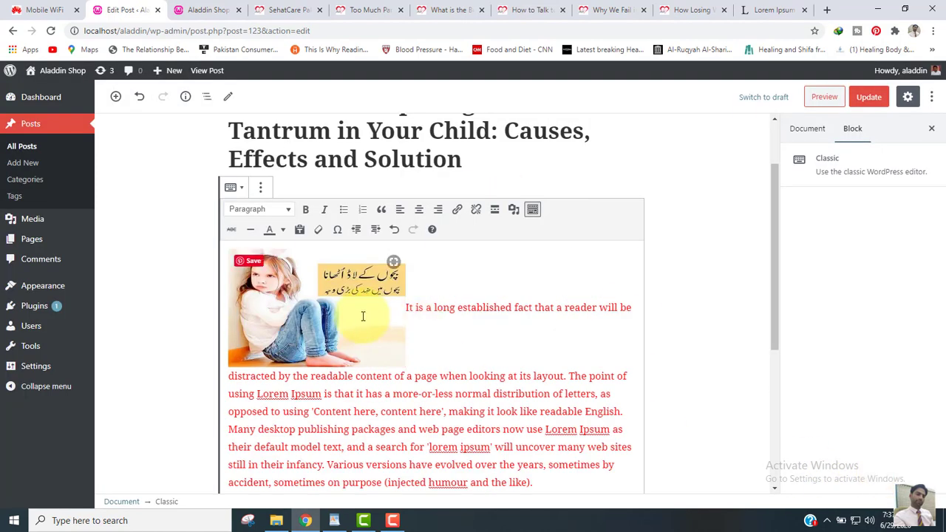
Left-align the pampering image so the paragraph wraps beside it, and update the post
left_click(363, 316)
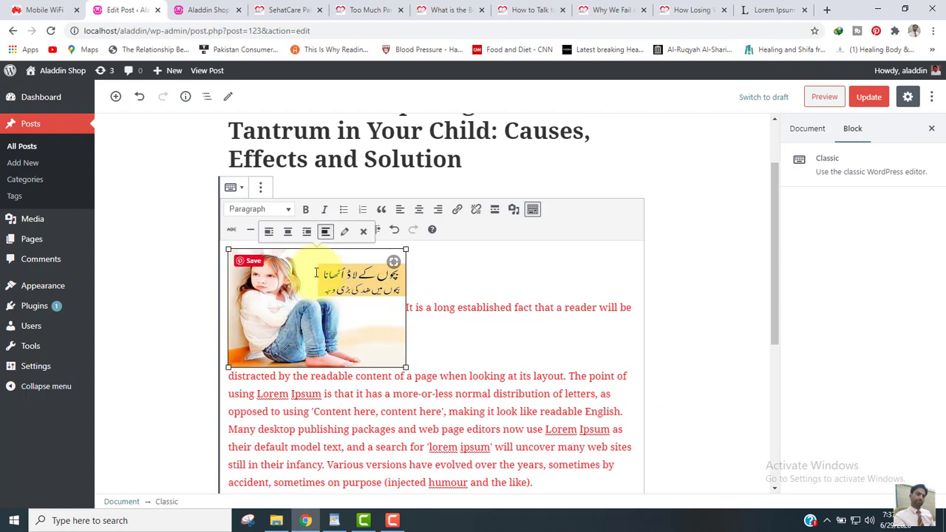
left_click(270, 233)
mouse_move(876, 99)
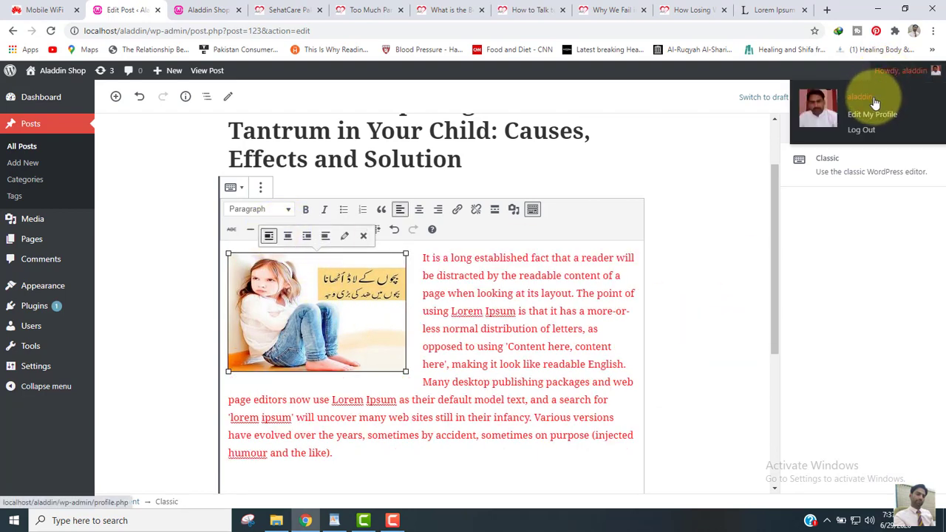
left_click(870, 98)
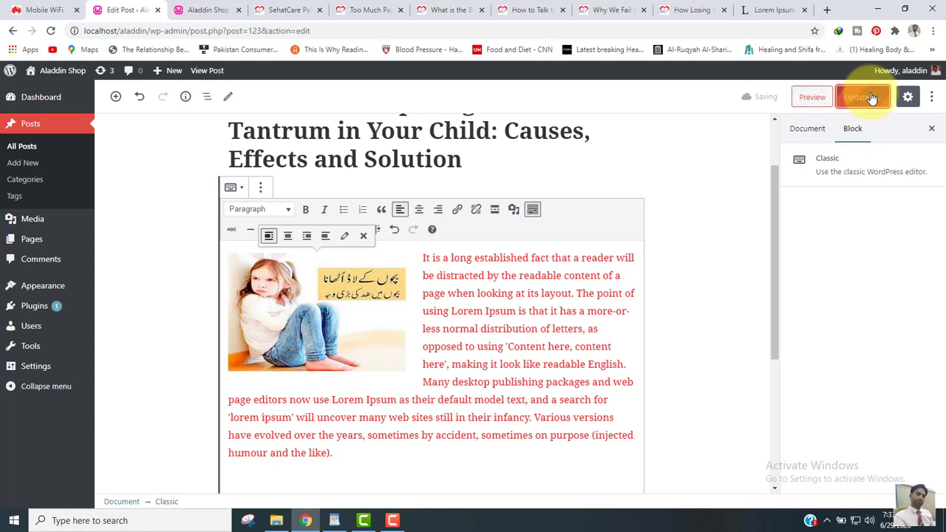
Review the published posts and their images on the Aladdin Shop home page
left_click(197, 9)
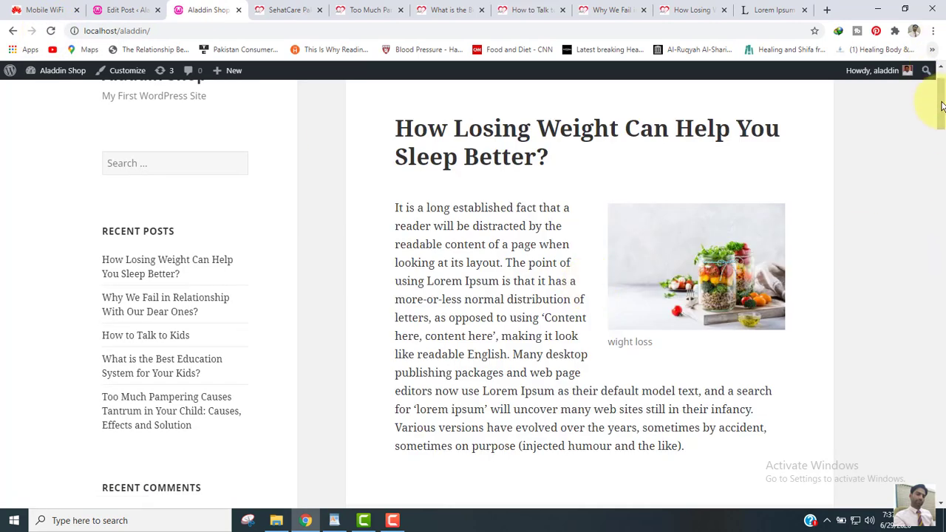
left_click_drag(942, 106, 923, 399)
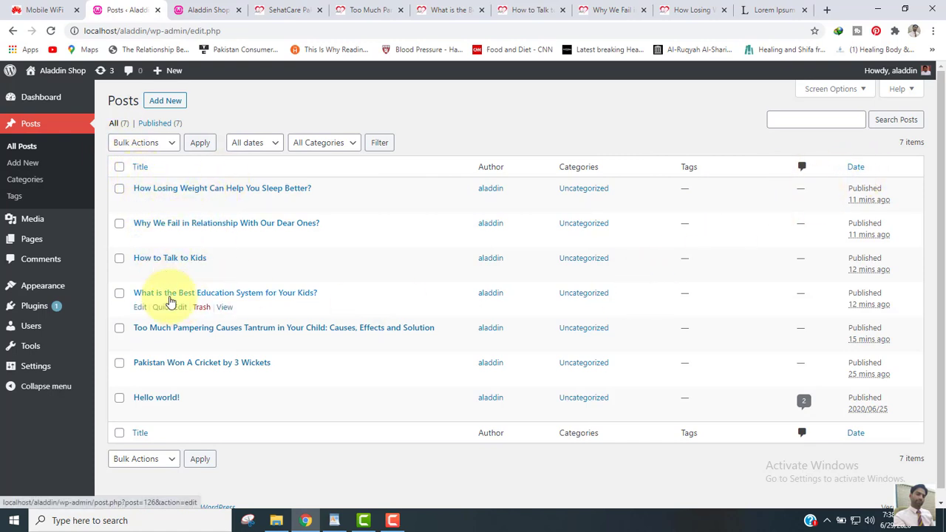
Move the "Pakistan Won A Cricket by 3 Wickets" and "Hello world!" posts to the Trash with a bulk action
left_click(120, 365)
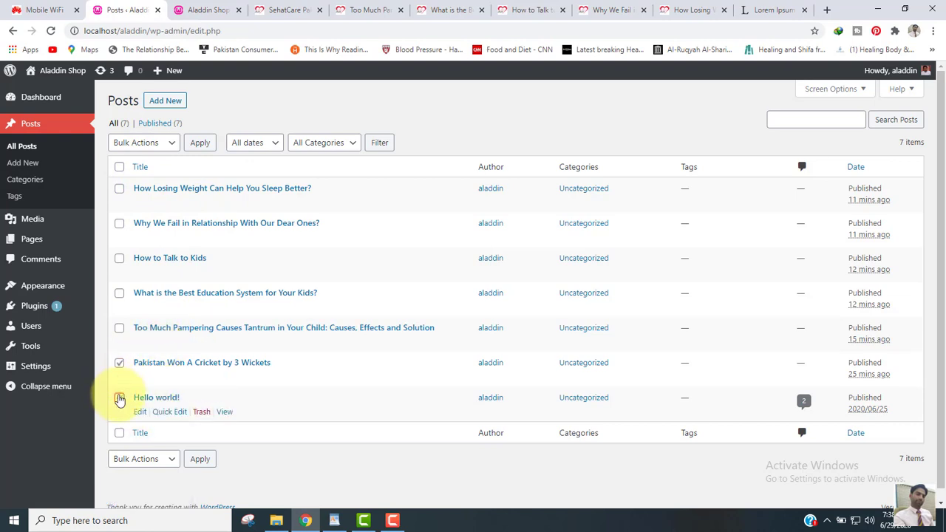
left_click(119, 399)
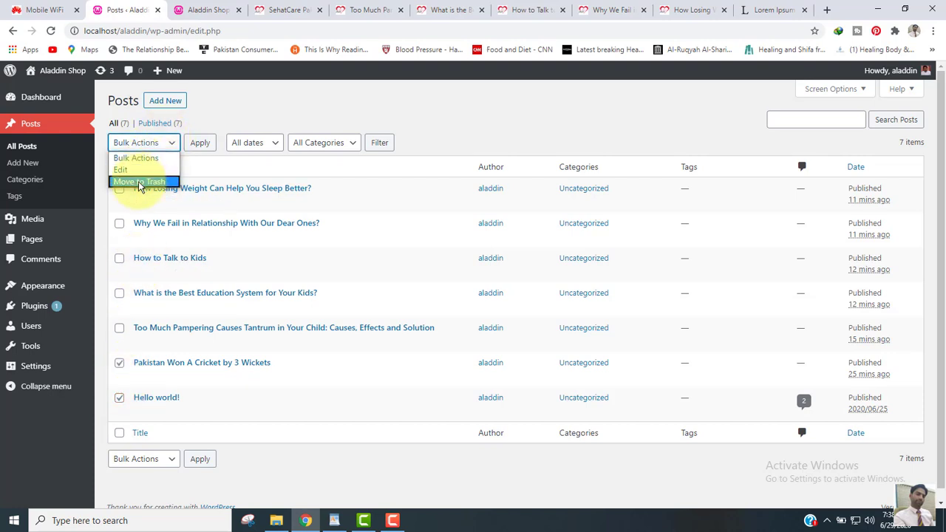
left_click(139, 182)
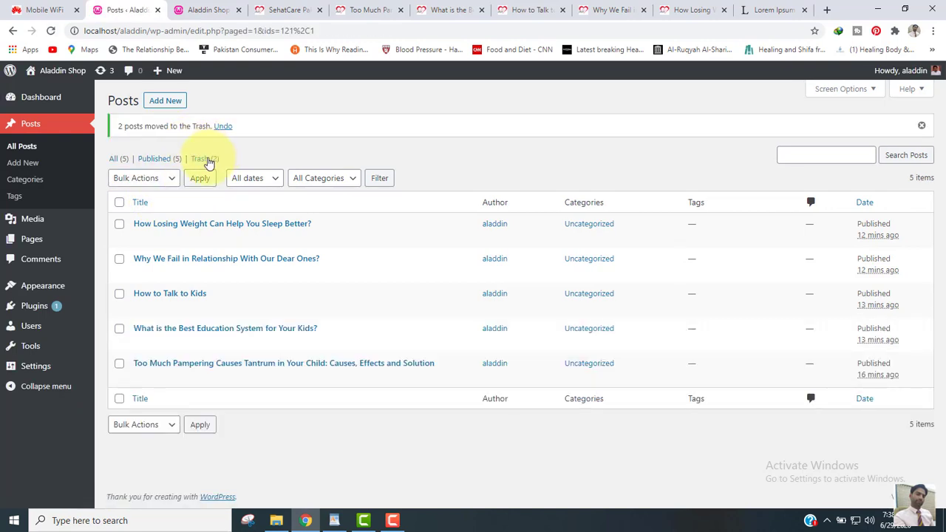
Permanently delete the "Pakistan Won A Cricket by 3 Wickets" post from the Trash
left_click(207, 160)
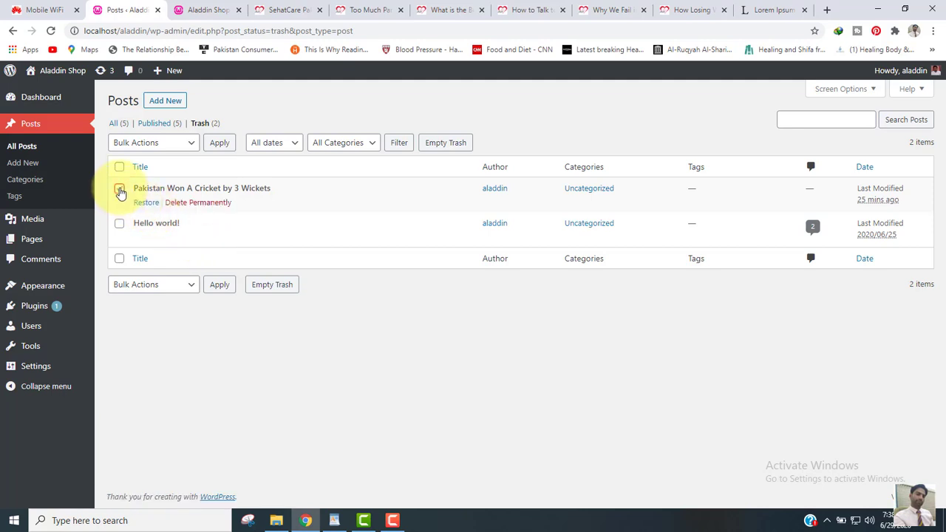
left_click(171, 142)
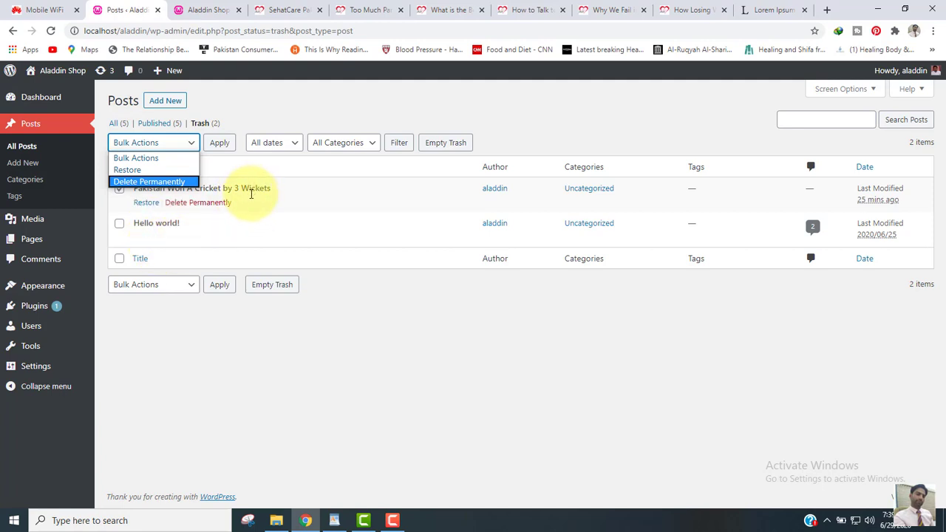
left_click(219, 207)
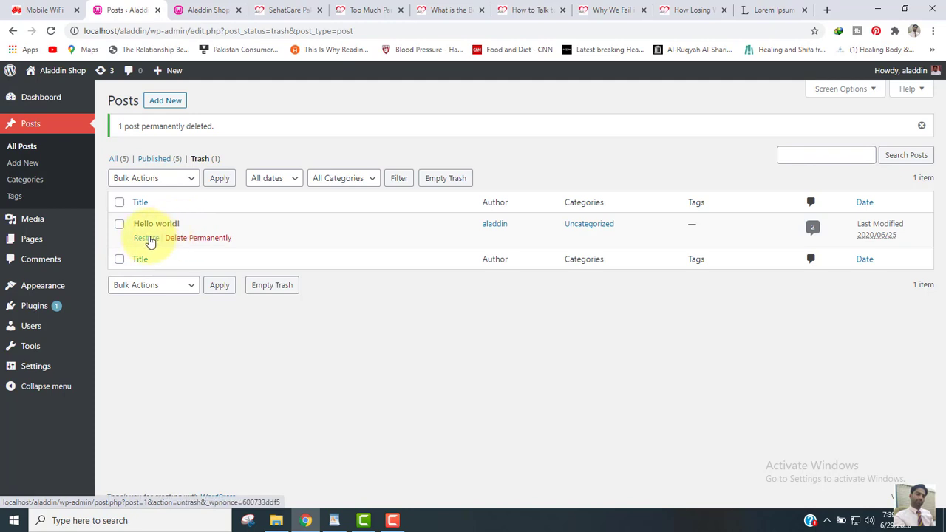
Restore the "Hello world!" post from the Trash and move it back from the published posts to the Trash
left_click(146, 238)
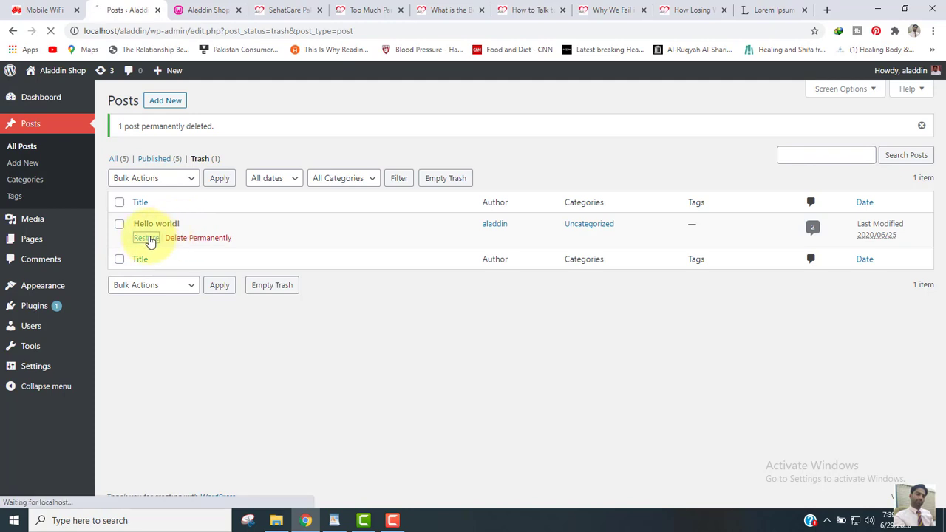
left_click(155, 161)
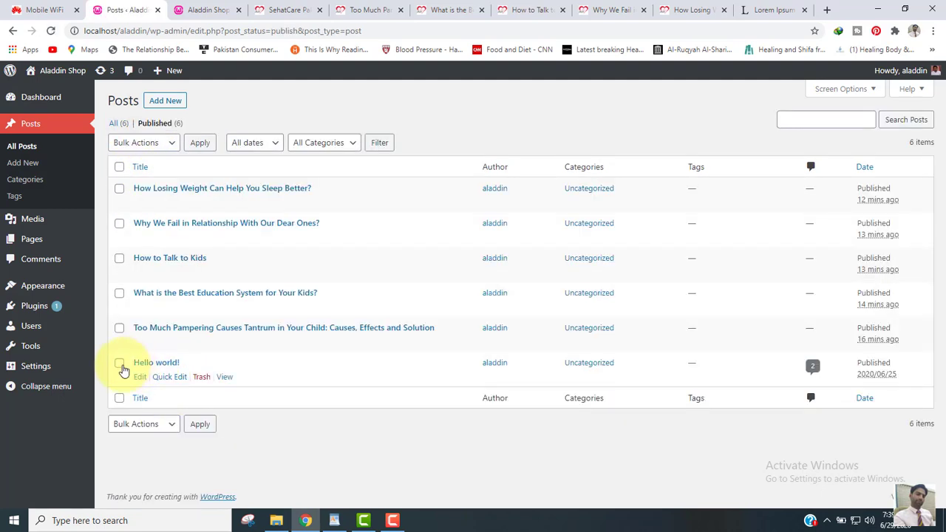
left_click(121, 366)
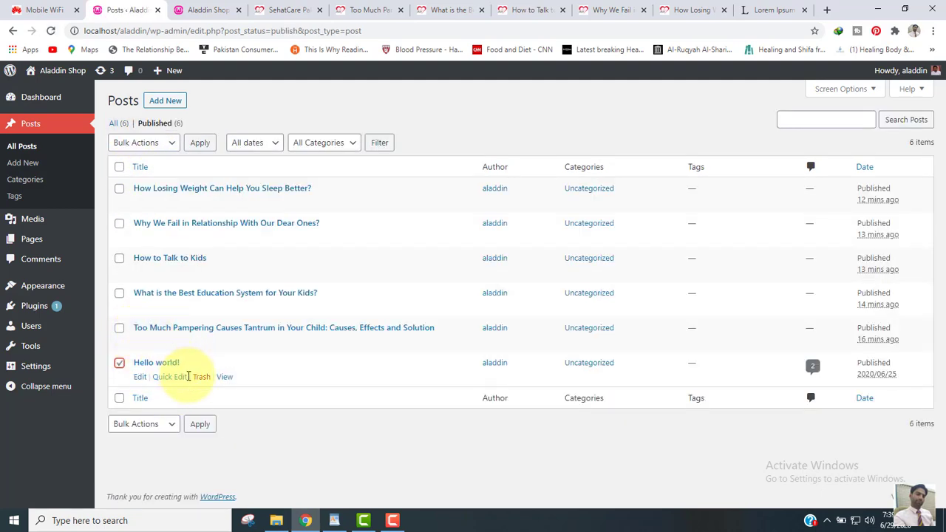
left_click(201, 378)
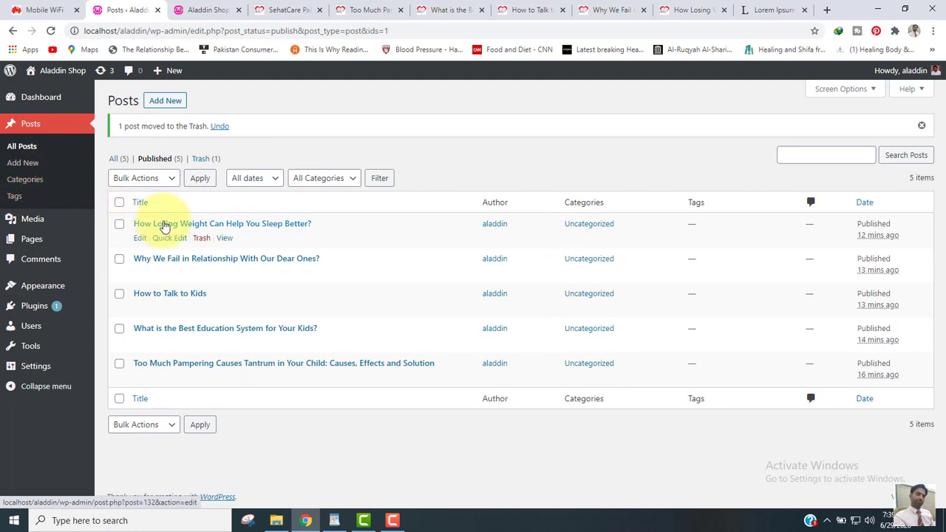
Open the "How Losing Weight Can Help You Sleep Better?" post and examine its category and other document settings
left_click(141, 239)
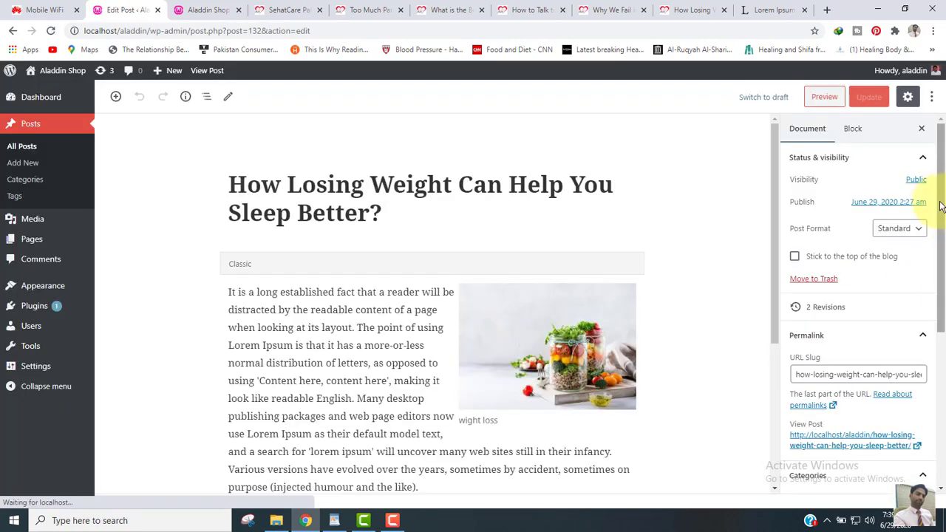
scroll(933, 185, "down", 1)
left_click_drag(944, 174, 942, 294)
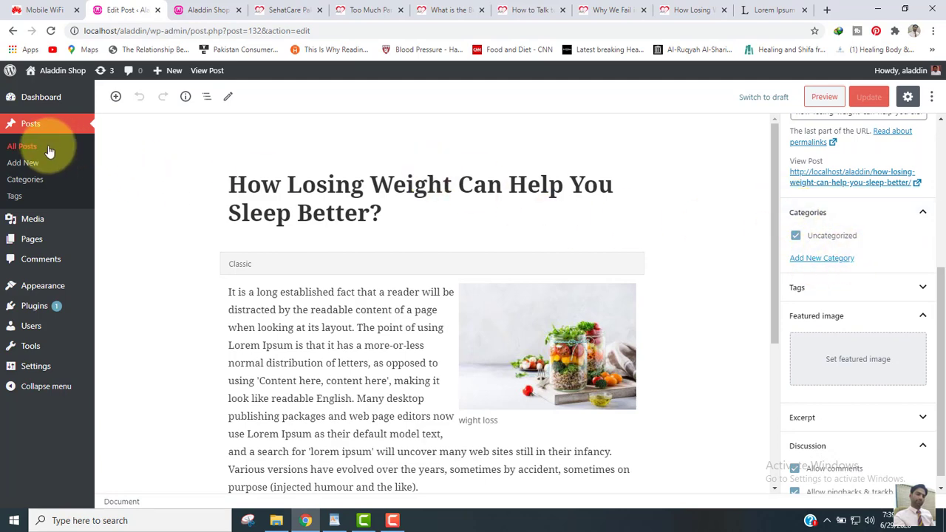
Start a new post category named "Child Psychology" with the slug "child-psychology"
left_click(20, 183)
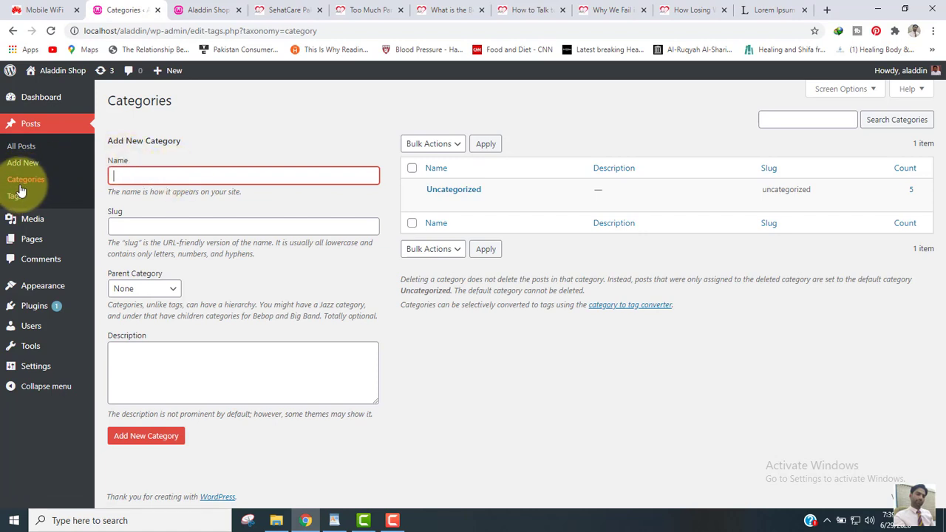
left_click(166, 171)
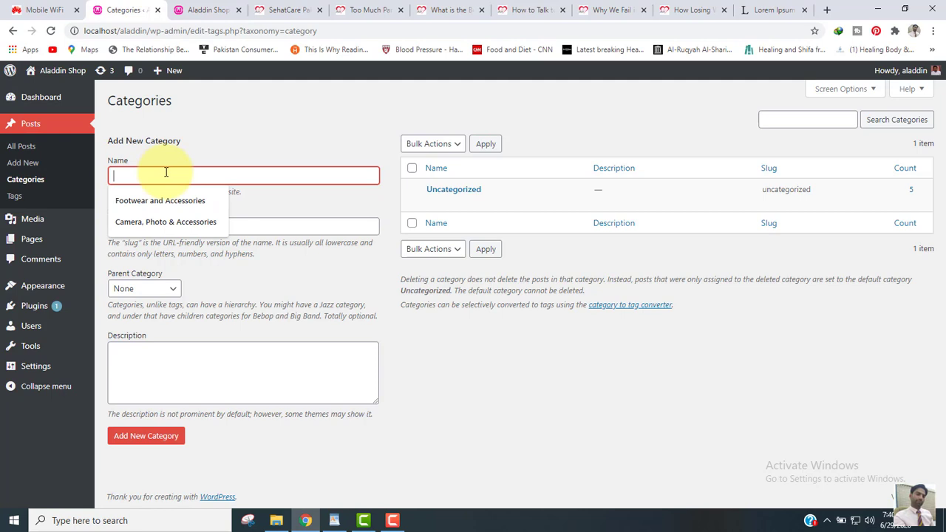
type("Child Psycho")
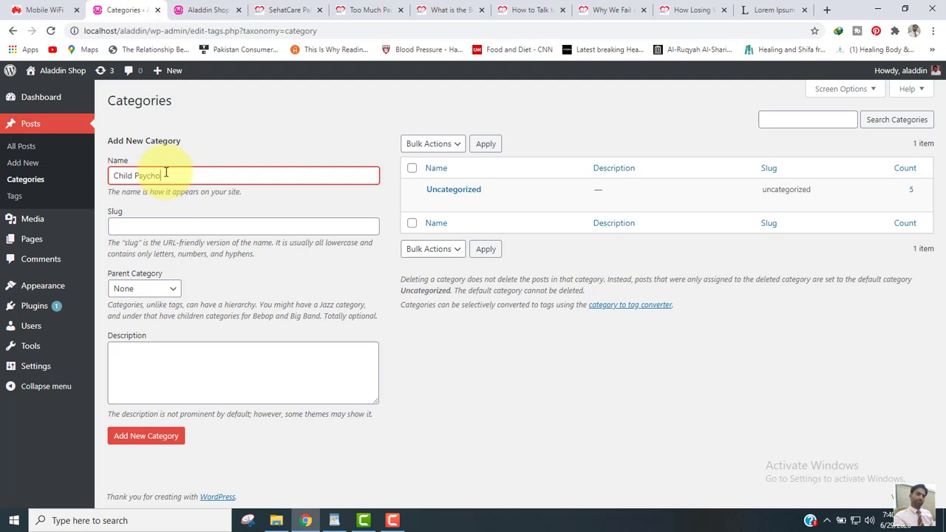
type("logy")
left_click(155, 228)
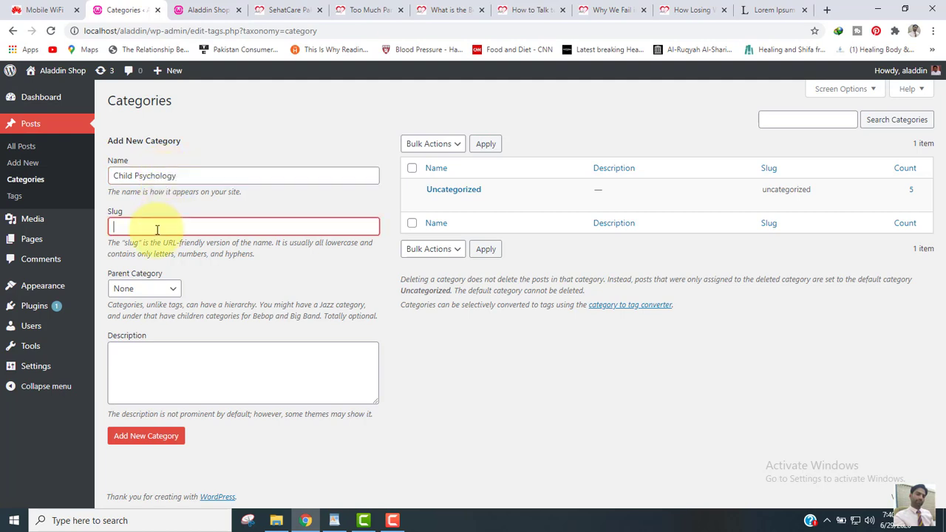
type("child-psychology")
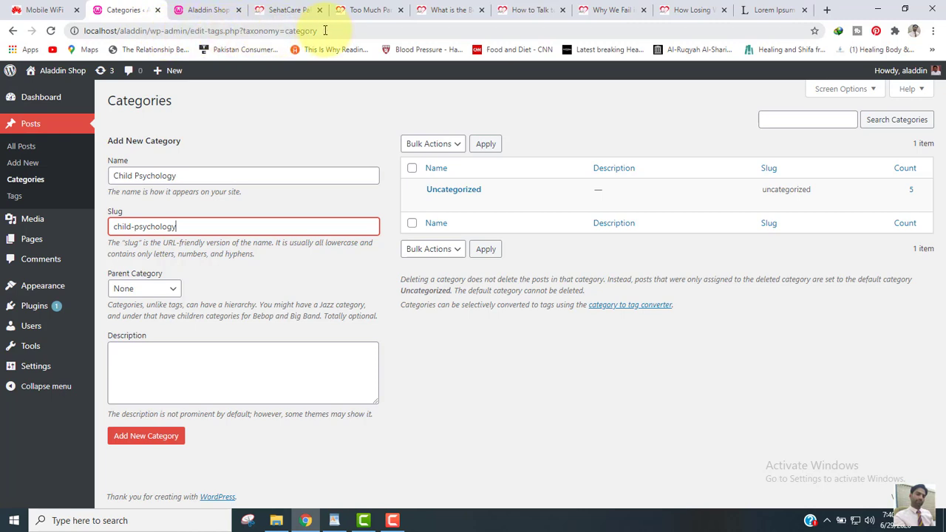
Enter the category description "it is about the psychology of the child" and check the available parent categories
left_click_drag(325, 30, 196, 28)
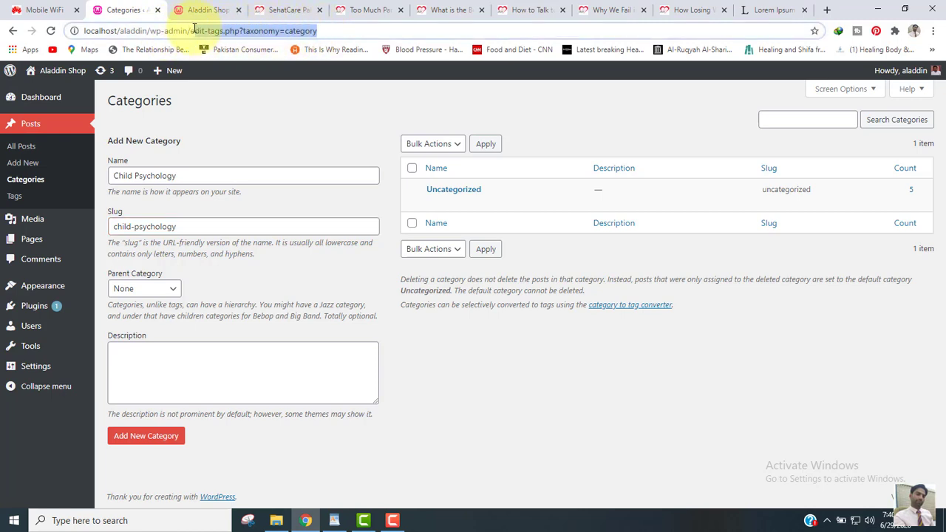
left_click(169, 363)
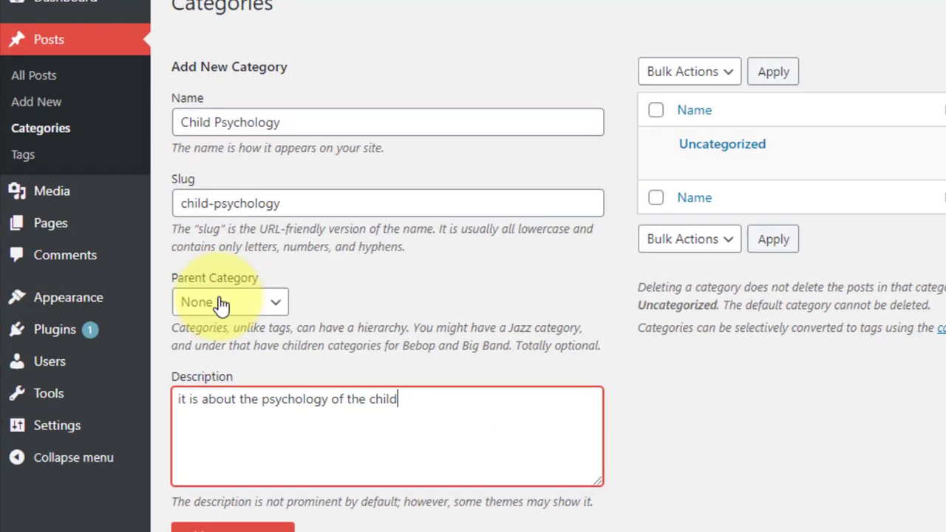
left_click(143, 287)
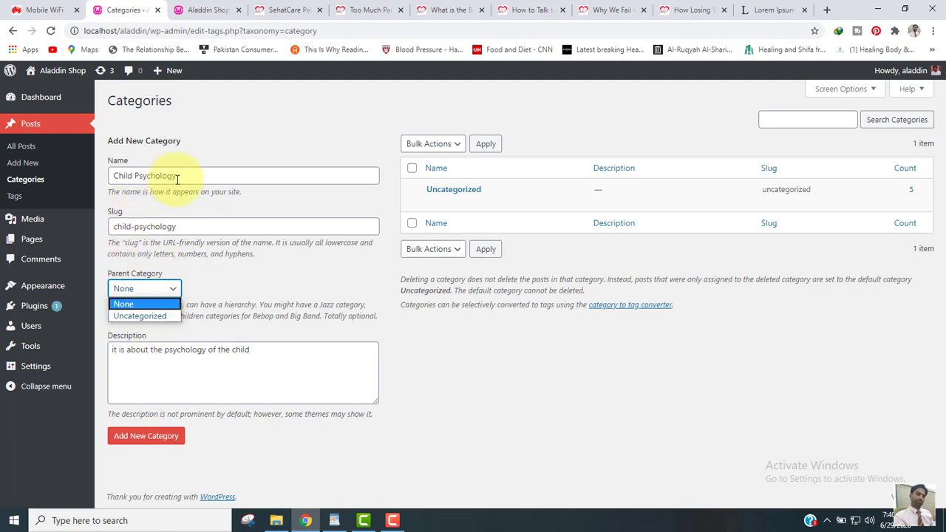
left_click_drag(177, 178, 115, 179)
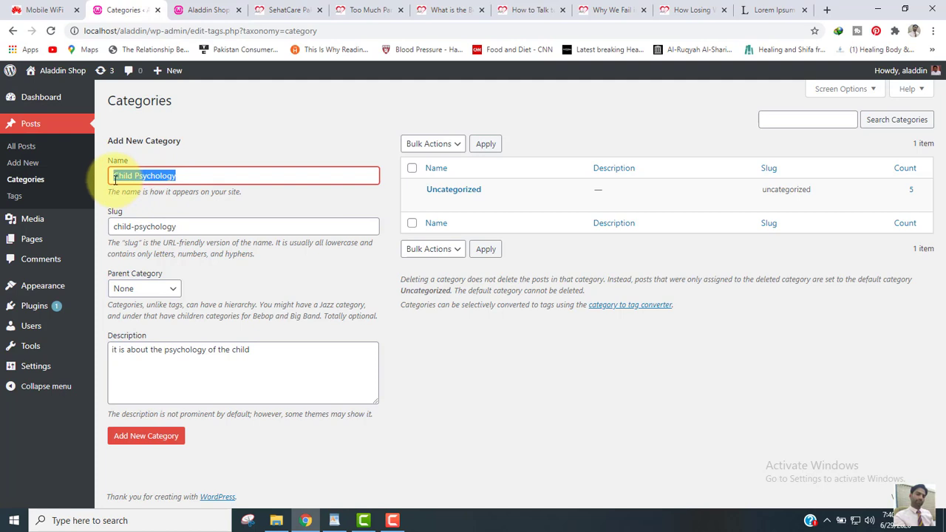
Add the Child Psychology category with the parent category left at None
left_click(141, 294)
left_click(206, 284)
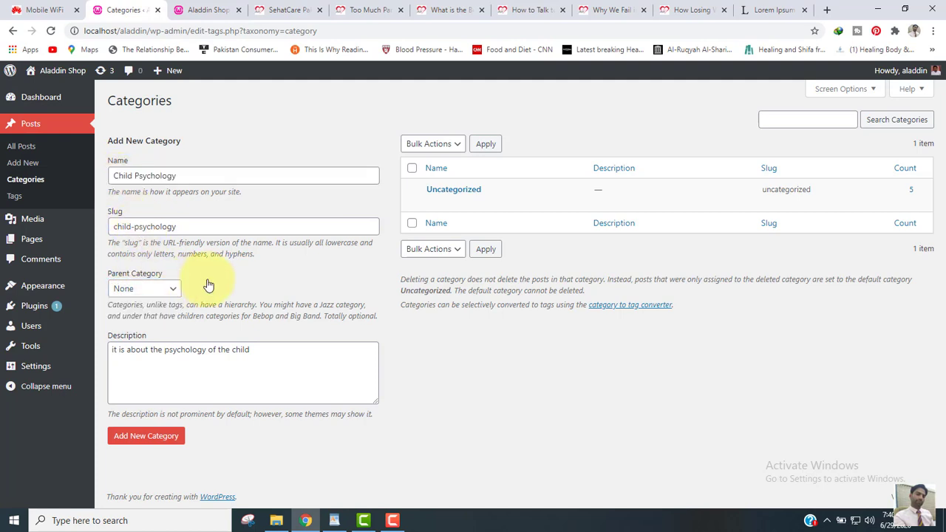
left_click(163, 436)
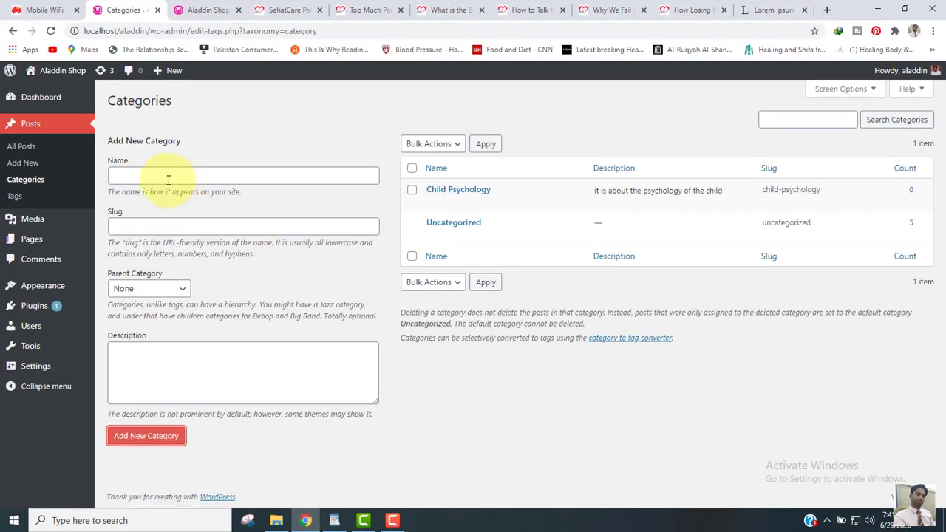
Add a category "Parenting Relationship" with the slug "parenting-relationship" and the description "its about the relationship of parents"
left_click(169, 179)
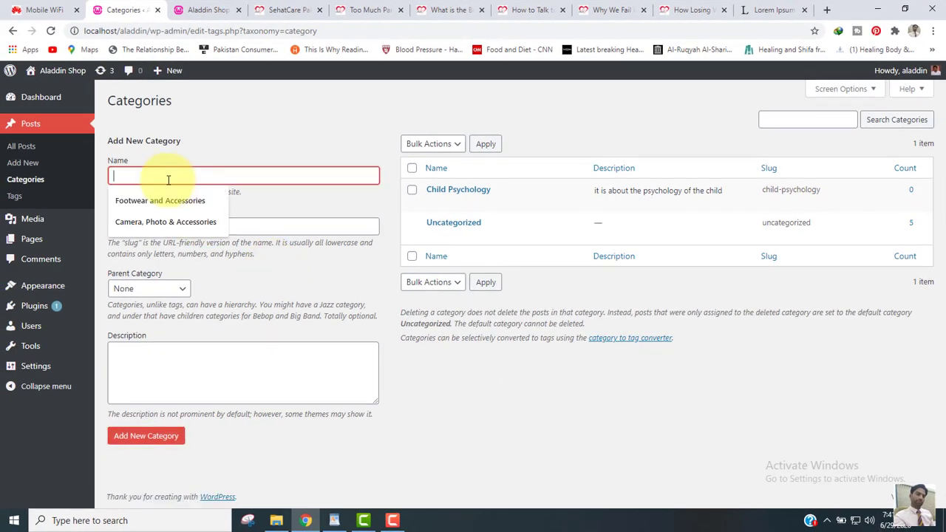
type("Parenting Relationship")
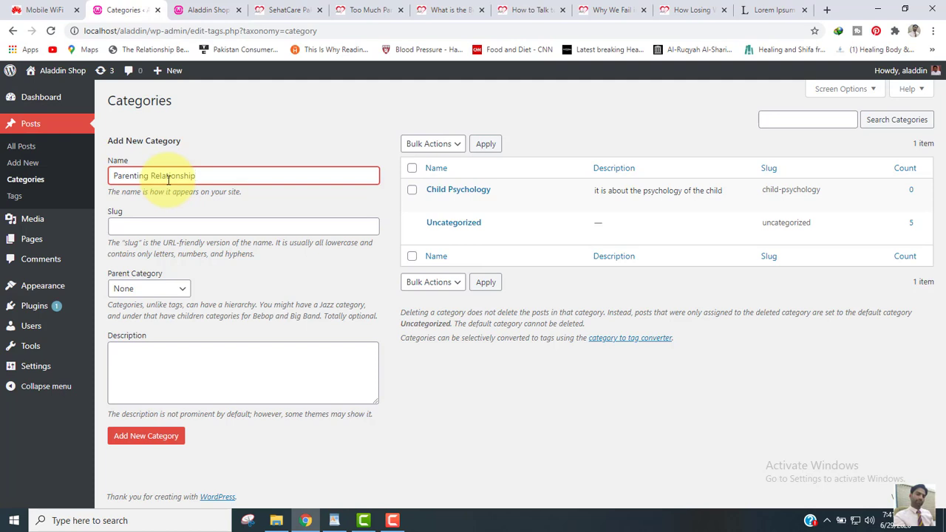
left_click(140, 227)
type("p")
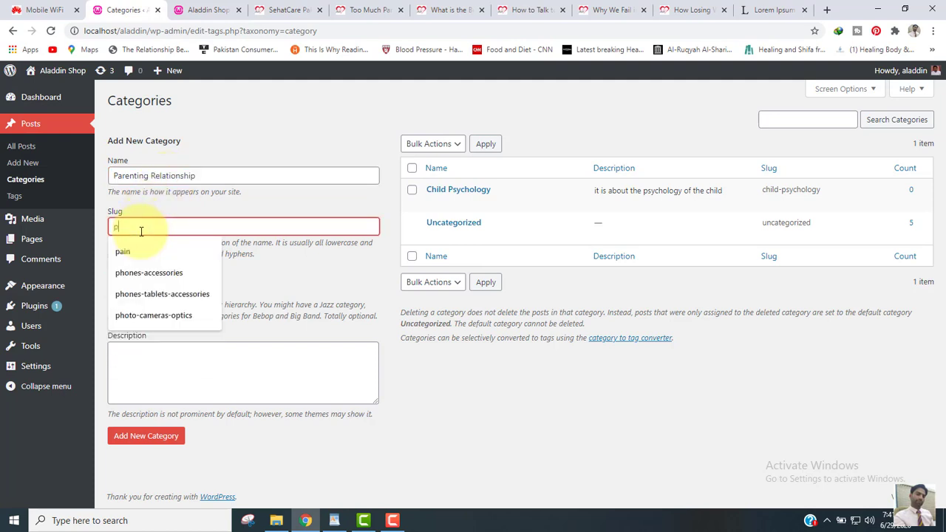
type("arenting-relationship")
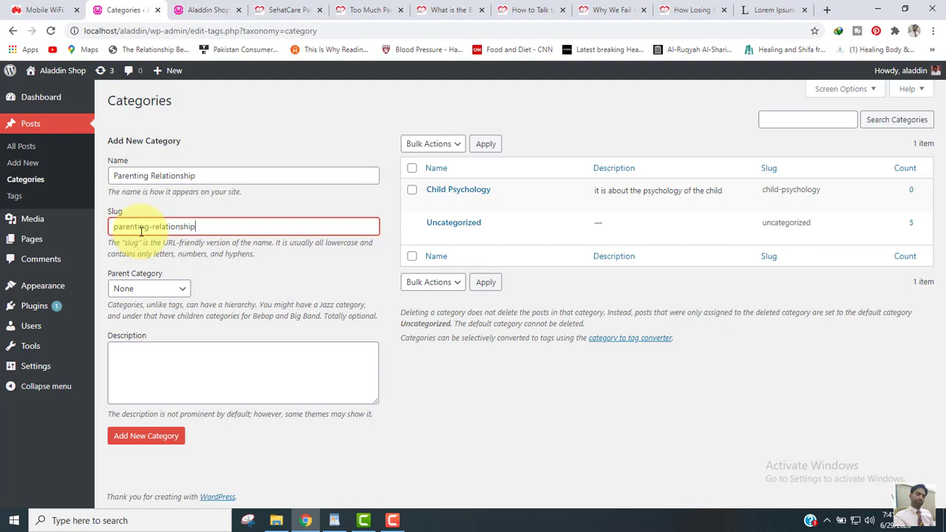
left_click(156, 367)
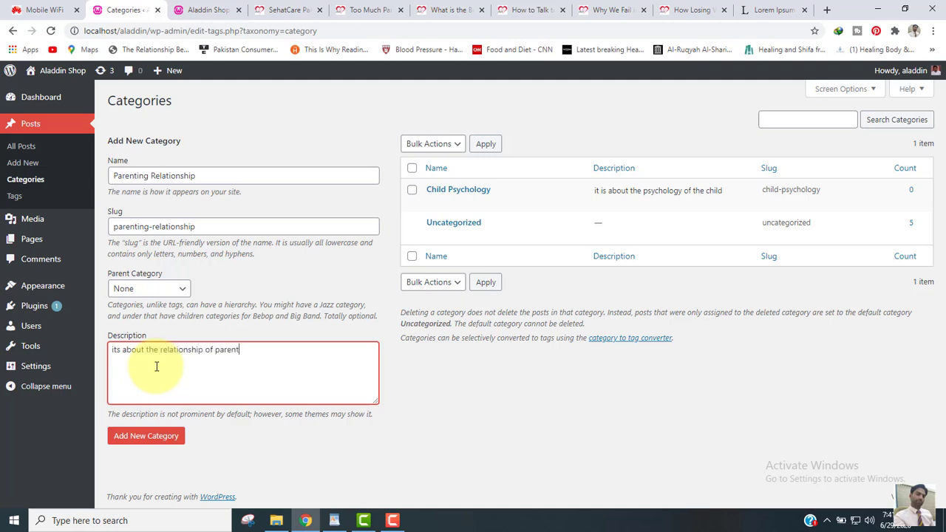
left_click(138, 441)
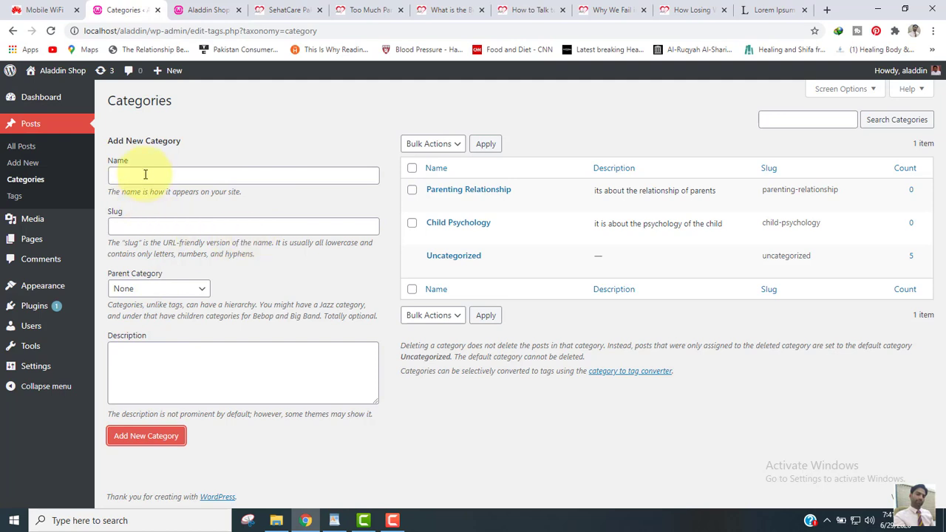
Open the "How Losing Weight Can Help You Sleep Better?" post for editing and remove its Uncategorized category
left_click(25, 148)
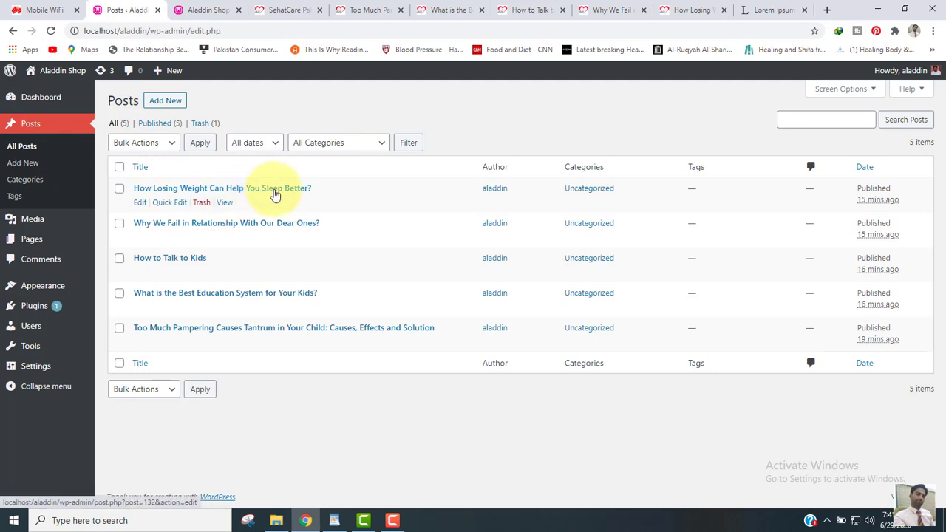
left_click(140, 203)
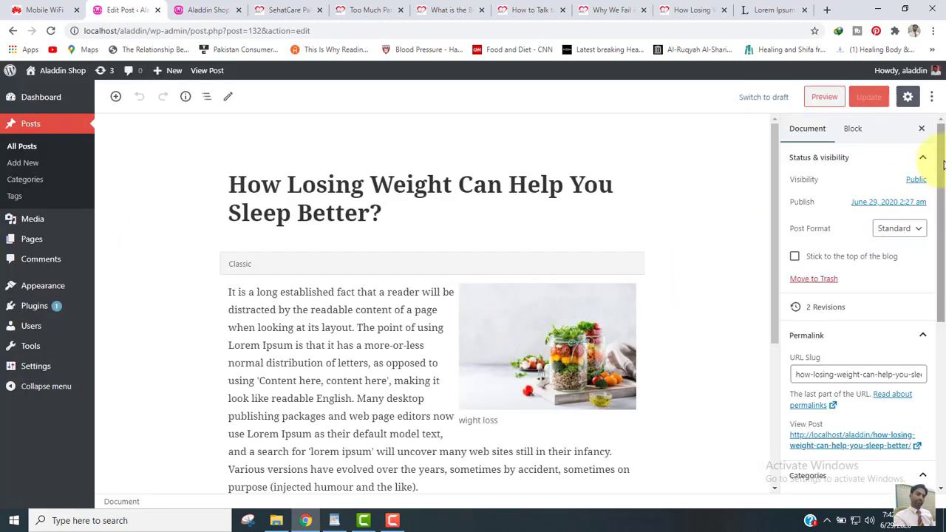
scroll(922, 158, "down", 3)
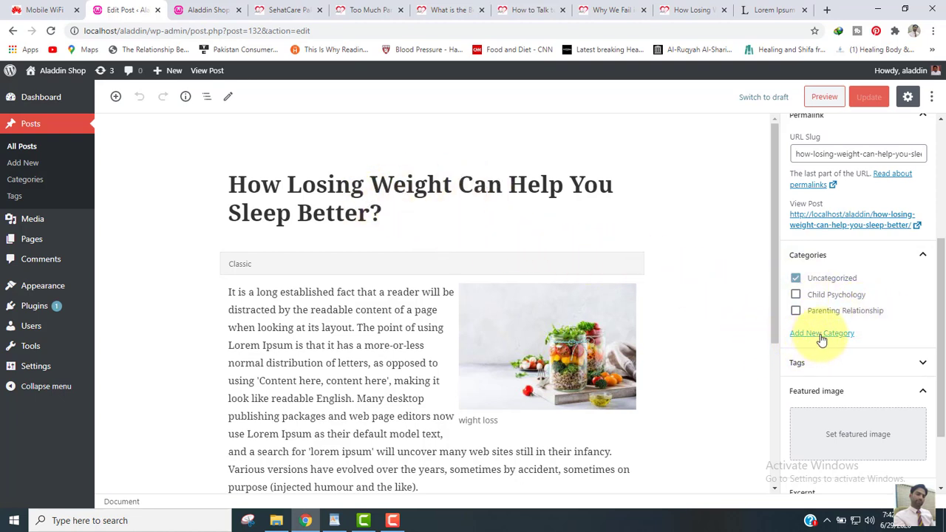
left_click(795, 280)
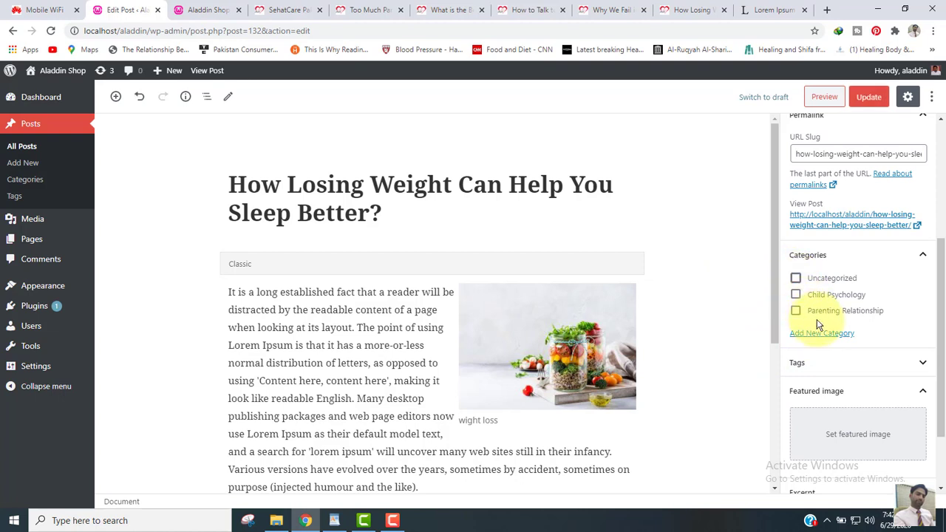
Create a new category "Weight Loss" from within the post's category settings and update the post
left_click(822, 334)
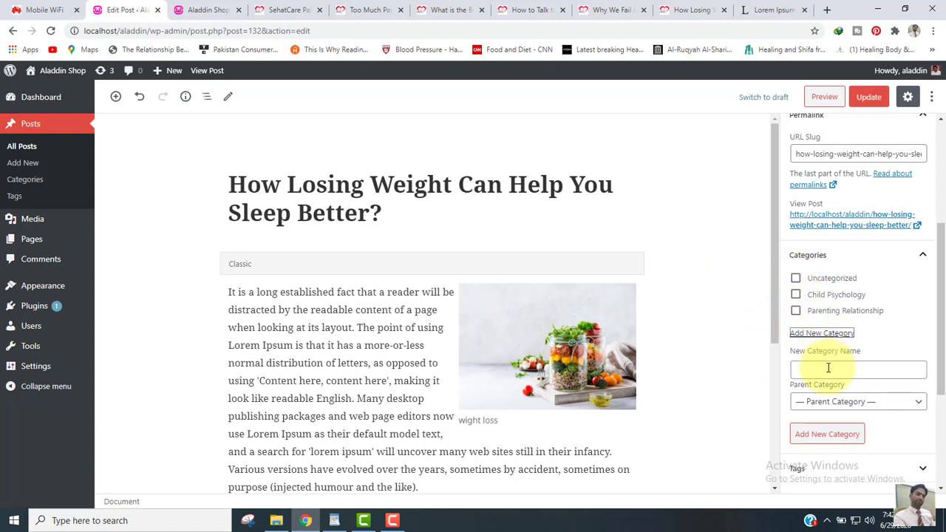
left_click(827, 368)
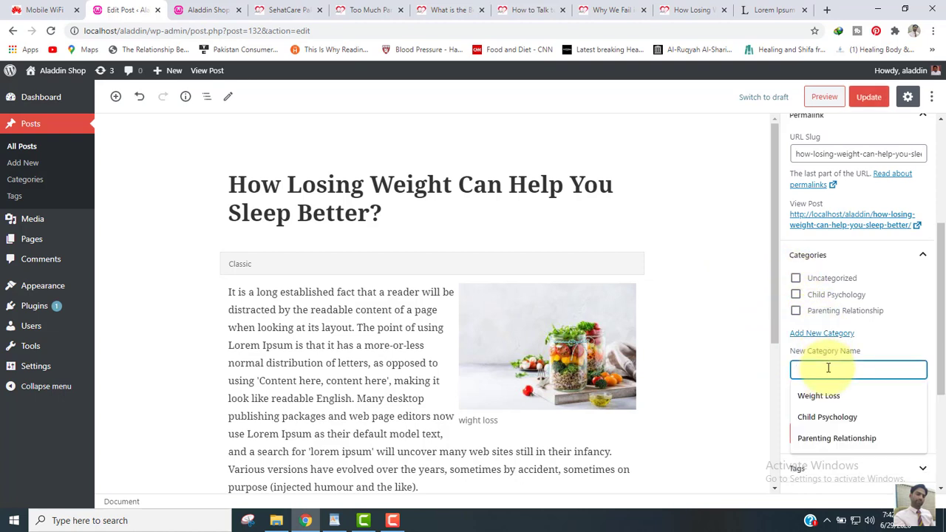
type("Weigh")
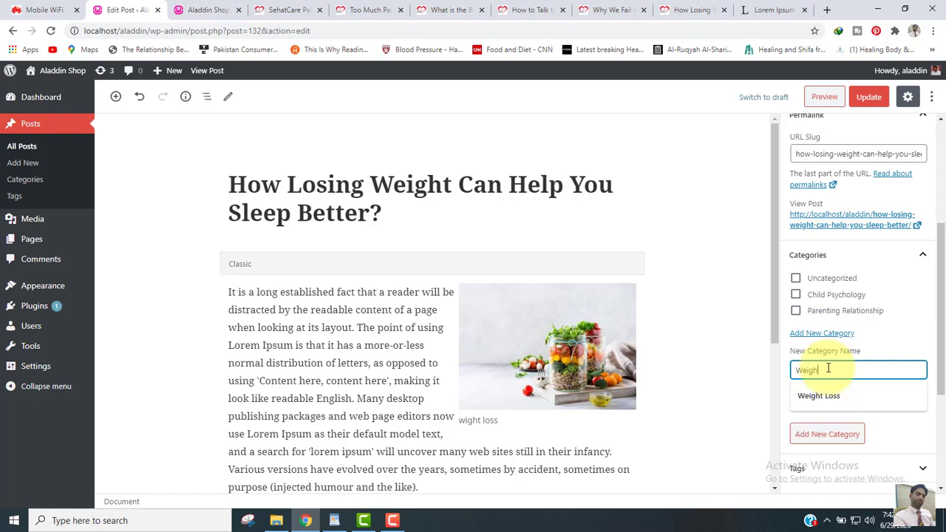
type("t Loss")
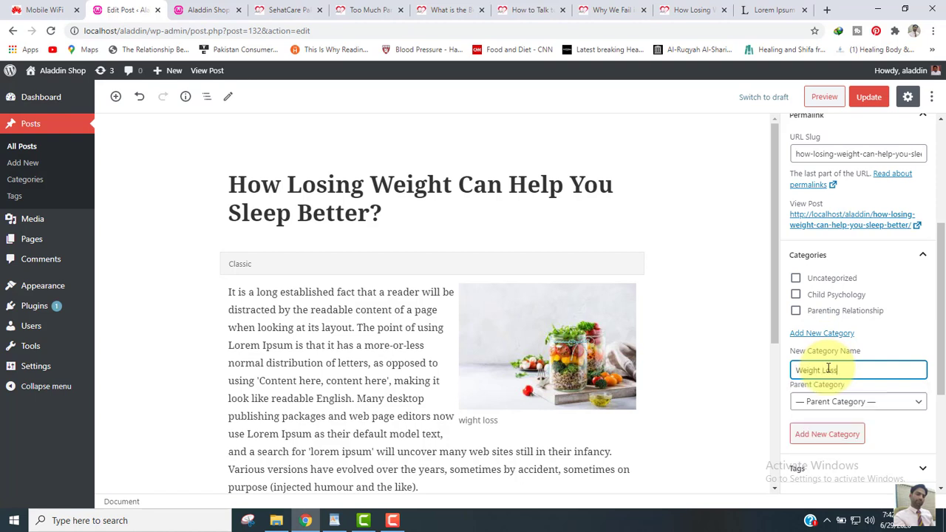
left_click(832, 436)
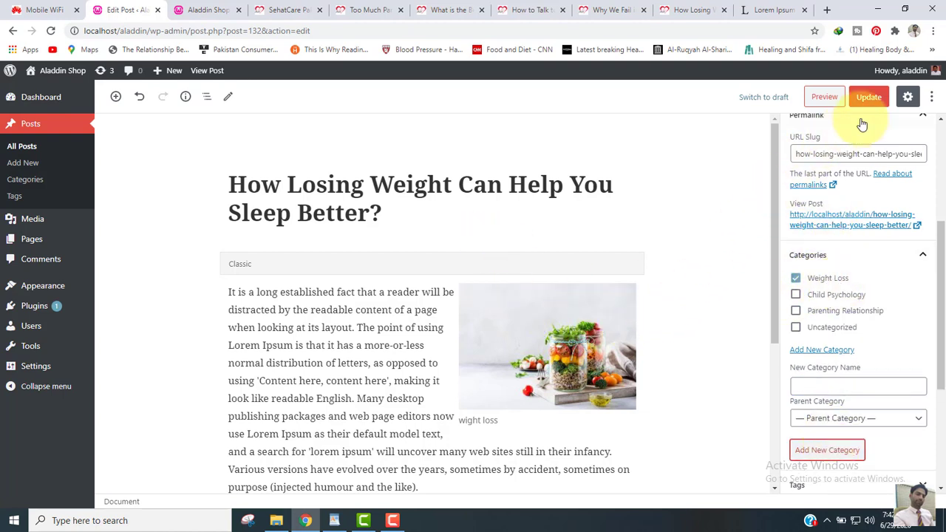
left_click(877, 101)
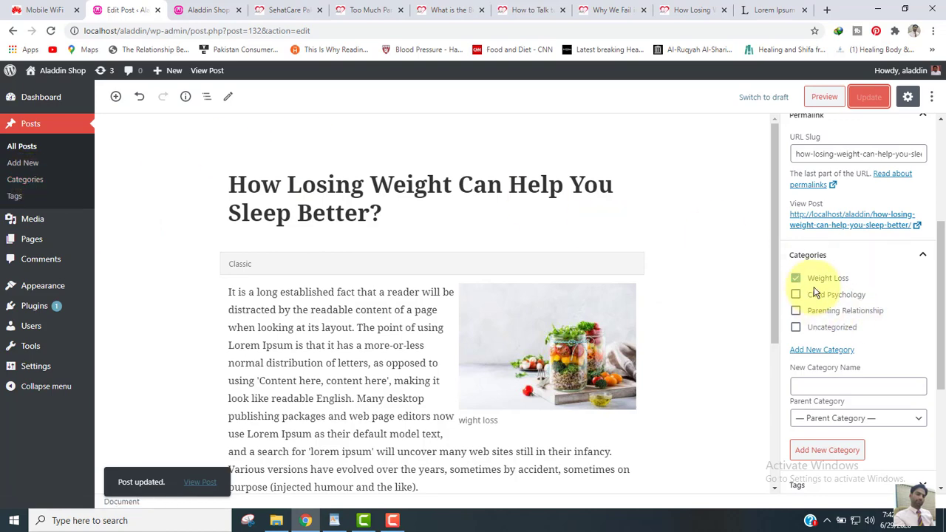
Open the Weight Loss category for editing and enter the description "all posts here about the wieght loss"
left_click(25, 180)
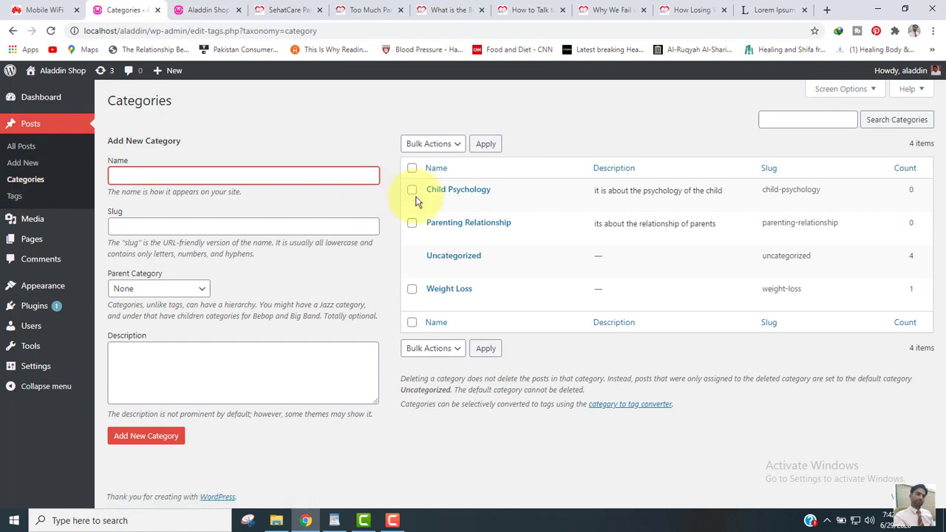
mouse_move(445, 300)
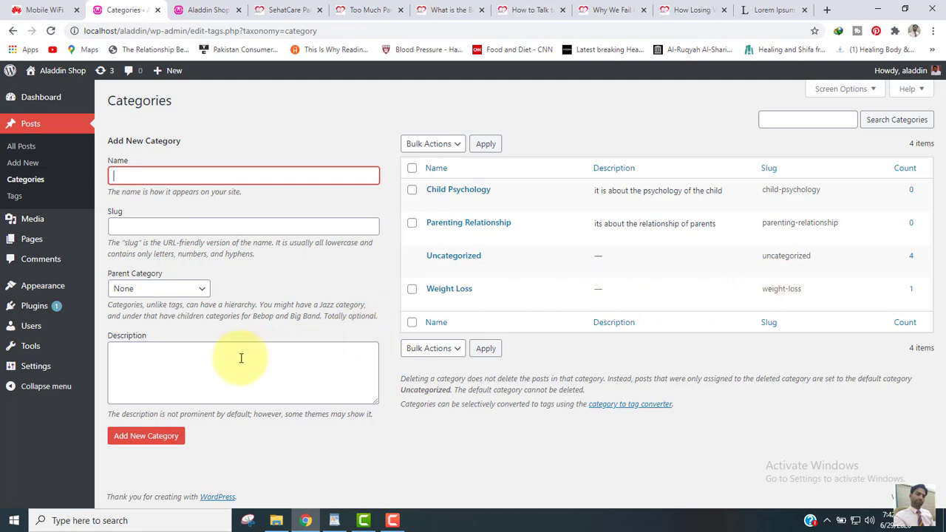
left_click(434, 300)
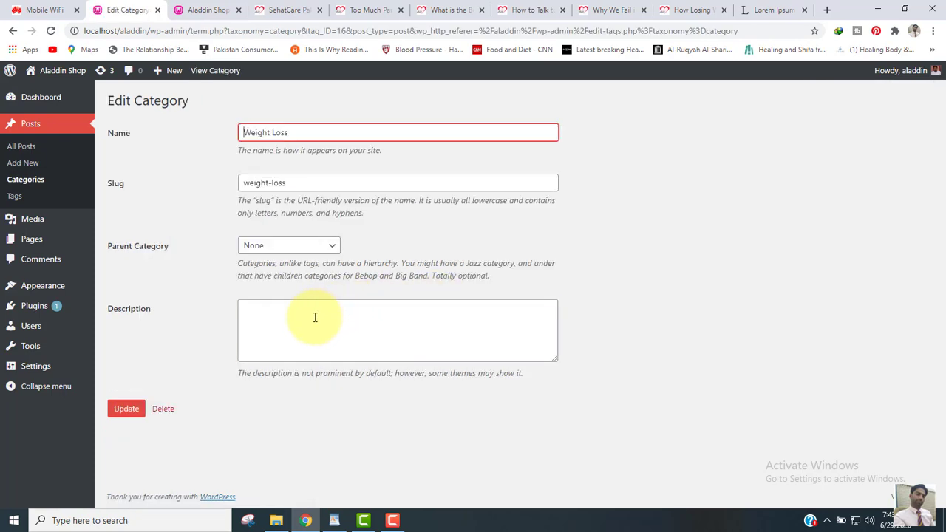
left_click(314, 317)
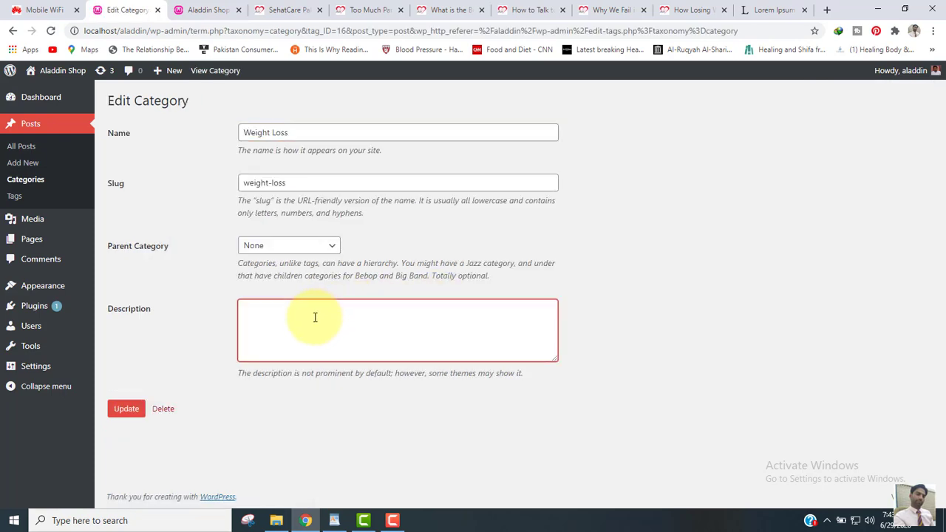
type("an")
key("BackSpace")
type("ll posts ")
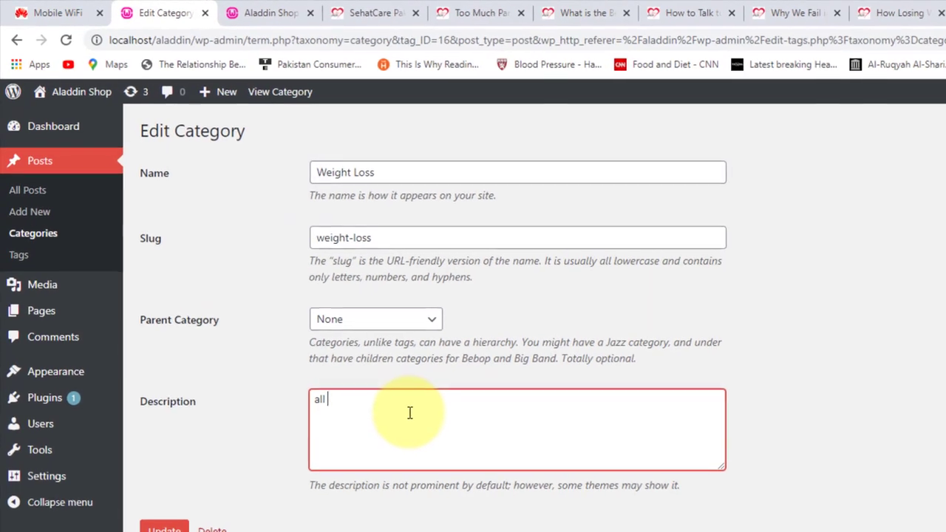
type("here about the wi")
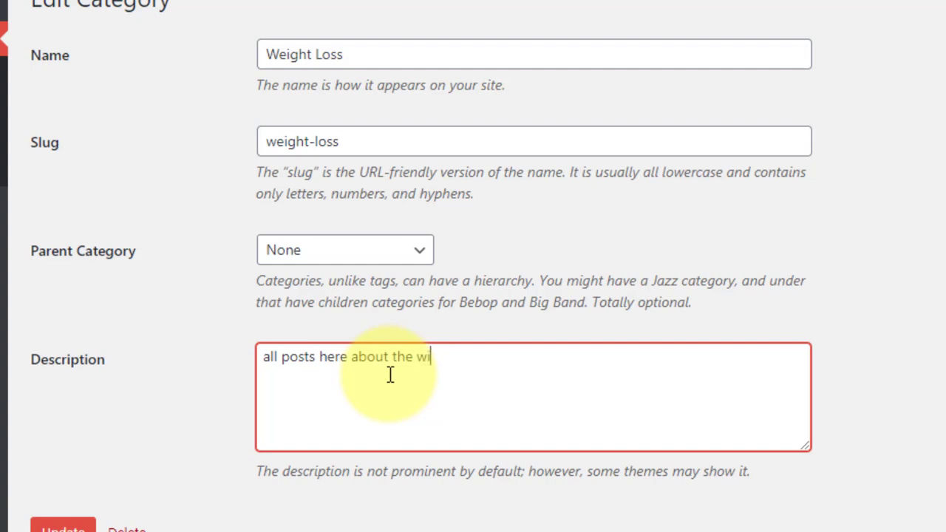
type(" loss")
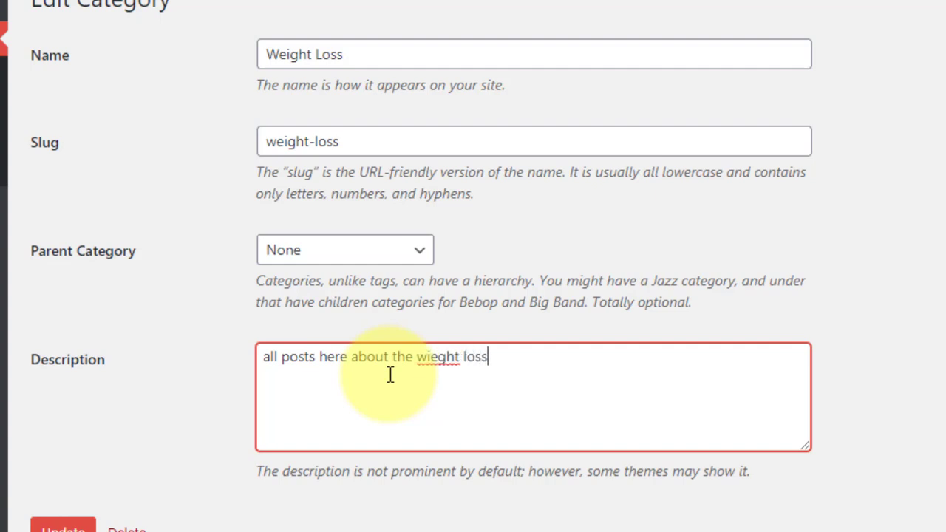
Correct the misspelled word in the description to "weight", update the category and return to the category list
left_click(439, 361)
key("BackSpace")
key("BackSpace")
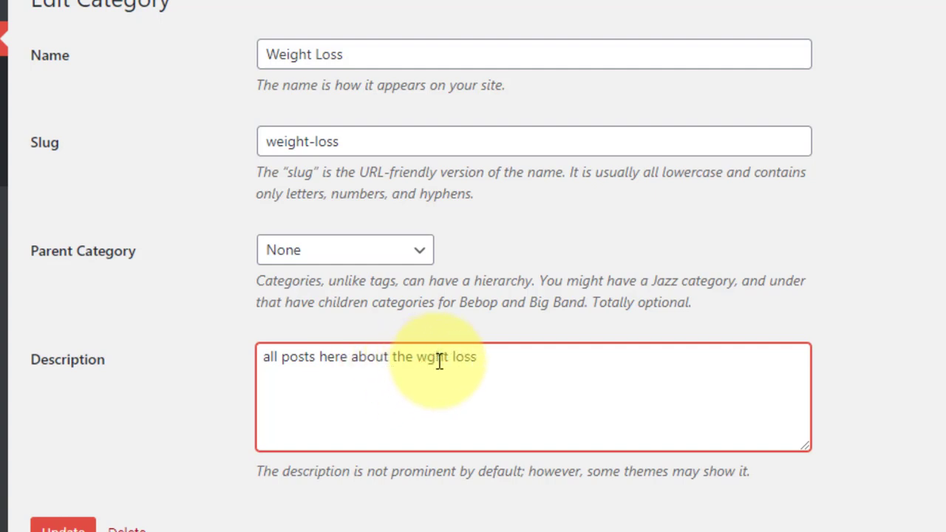
type("ei")
left_click(64, 529)
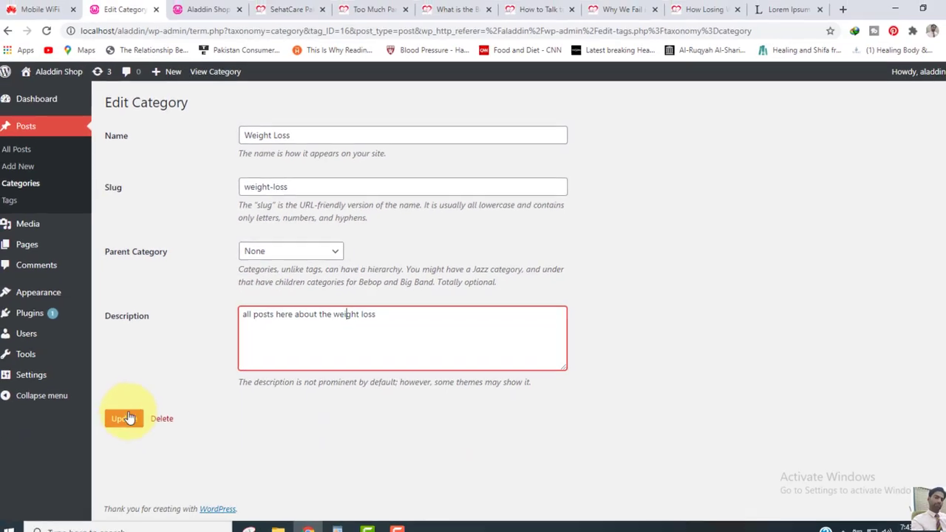
left_click(122, 463)
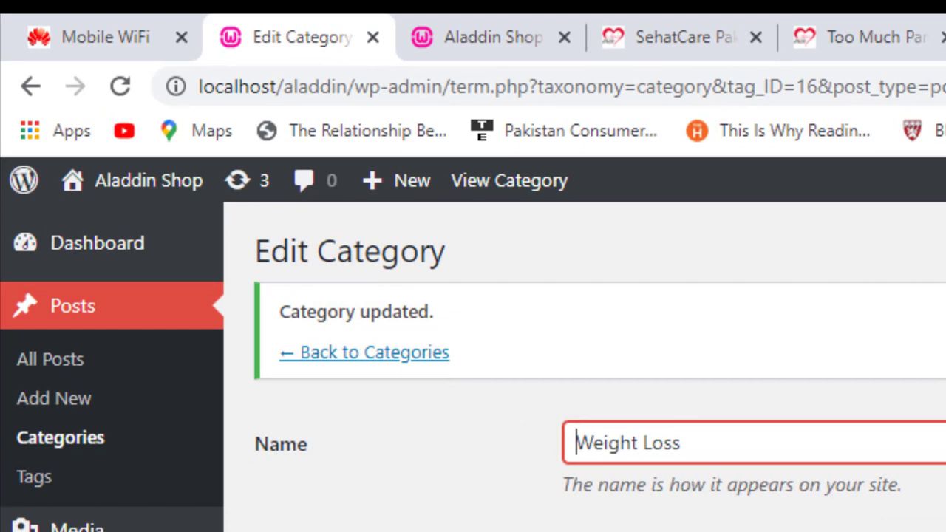
left_click(380, 358)
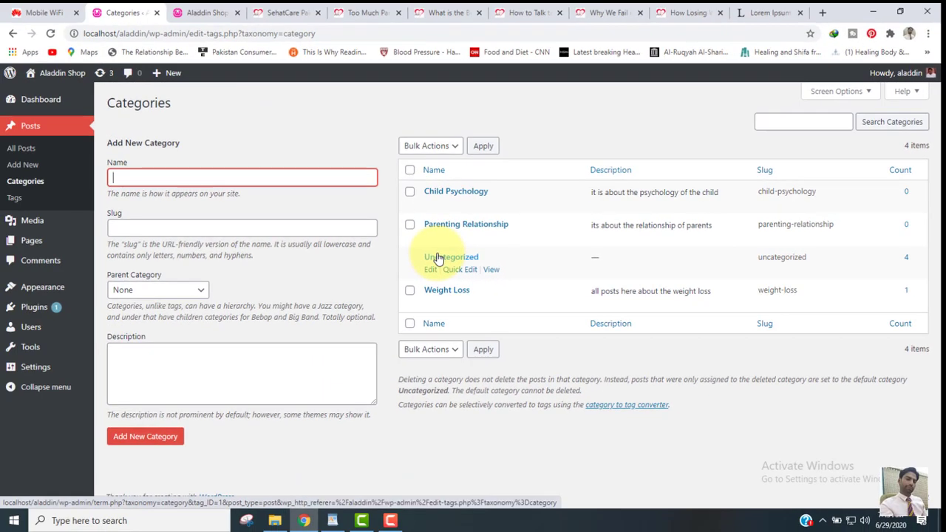
Change the category of the "Why We Fail in Relationship With Our Dear Ones?" post from Uncategorized to Parenting Relationship and update it
left_click(15, 156)
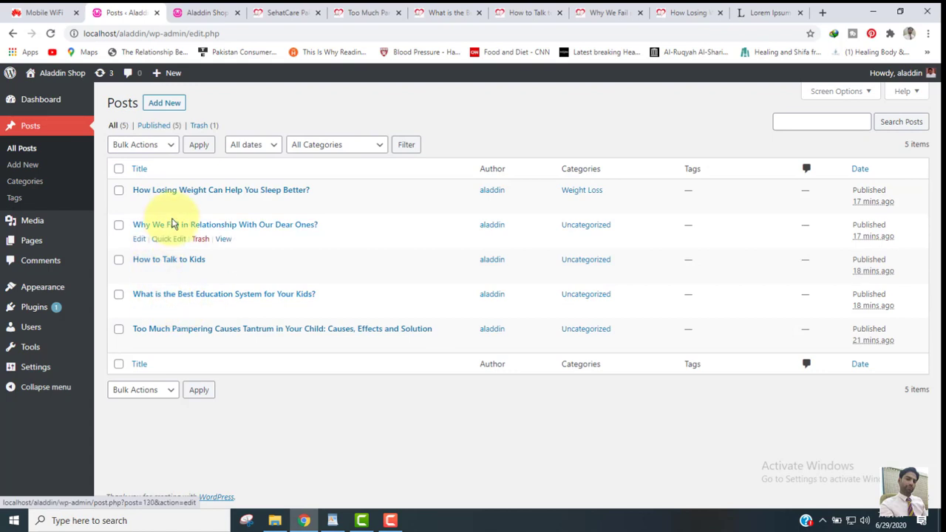
left_click(139, 240)
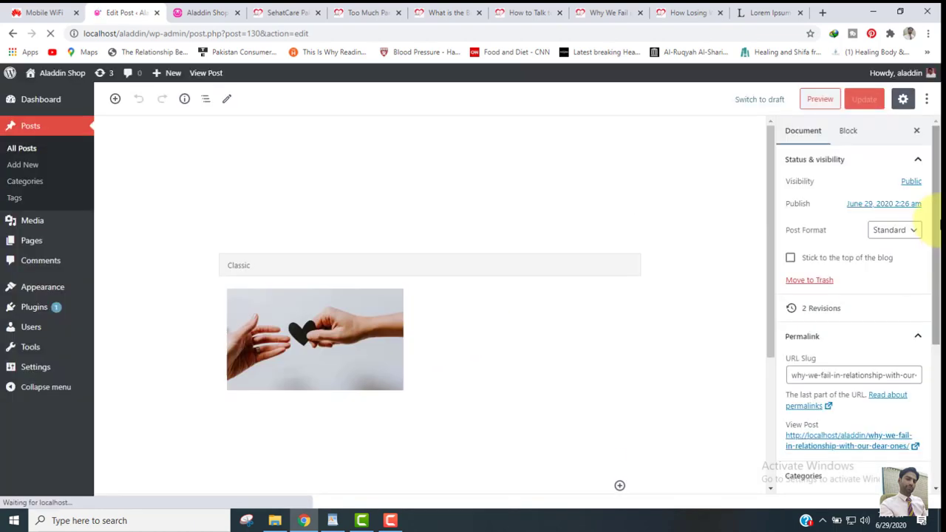
left_click_drag(936, 190, 937, 292)
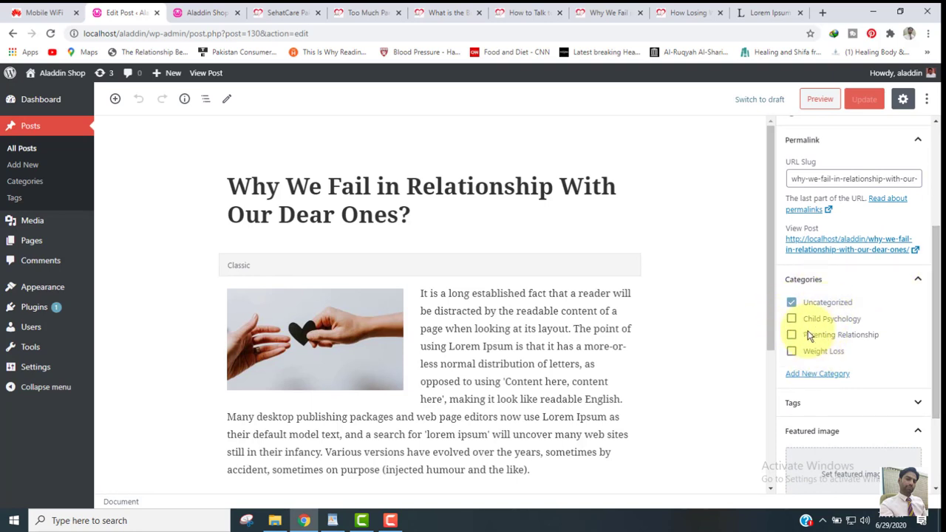
left_click(791, 303)
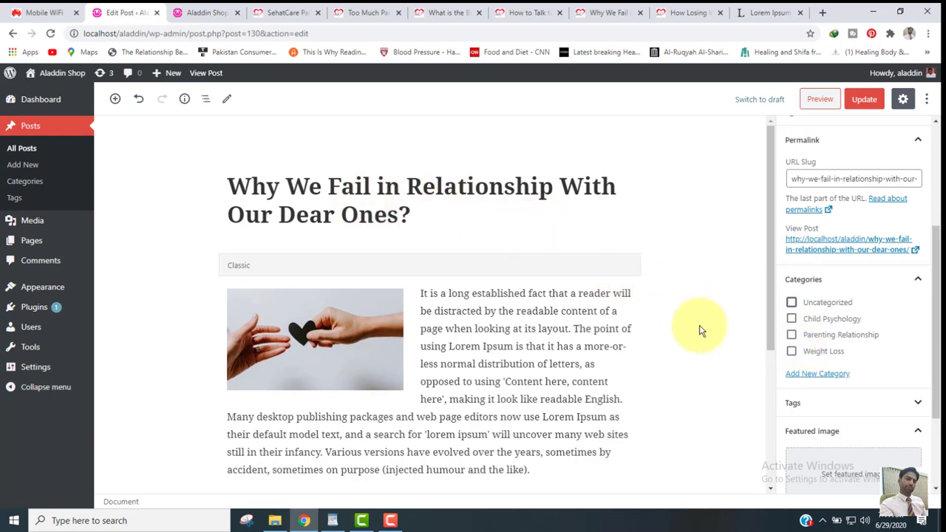
left_click(792, 336)
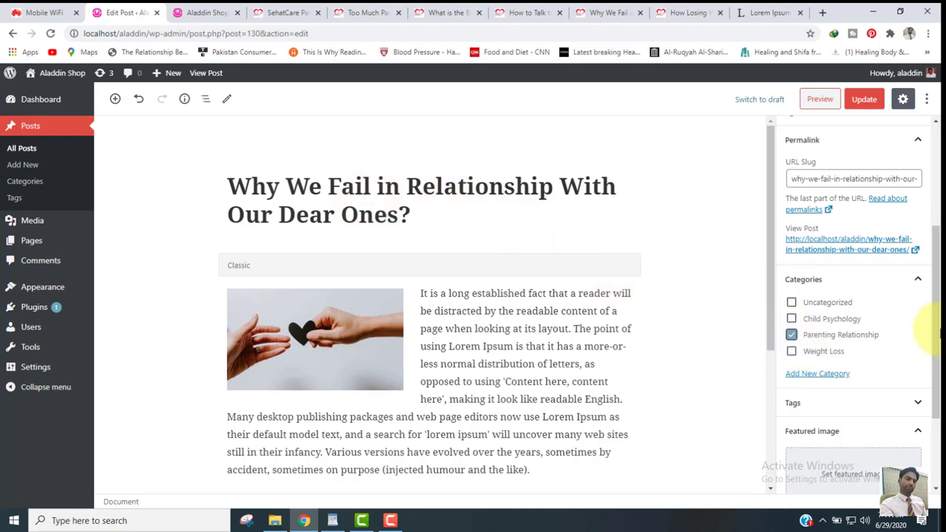
left_click_drag(938, 324, 935, 290)
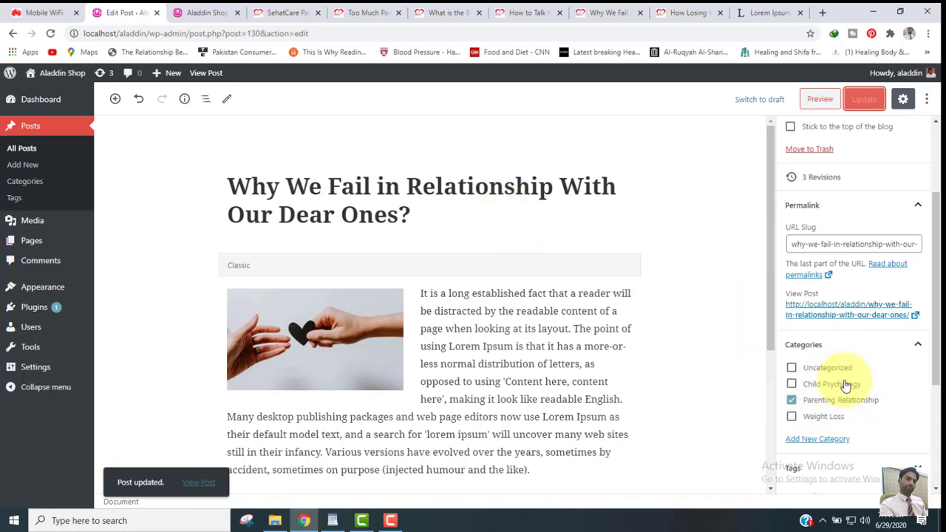
Change the category of the "How to Talk to Kids" and "What is the Best Education System for Your Kids?" posts from Uncategorized to Child Psychology
left_click(31, 155)
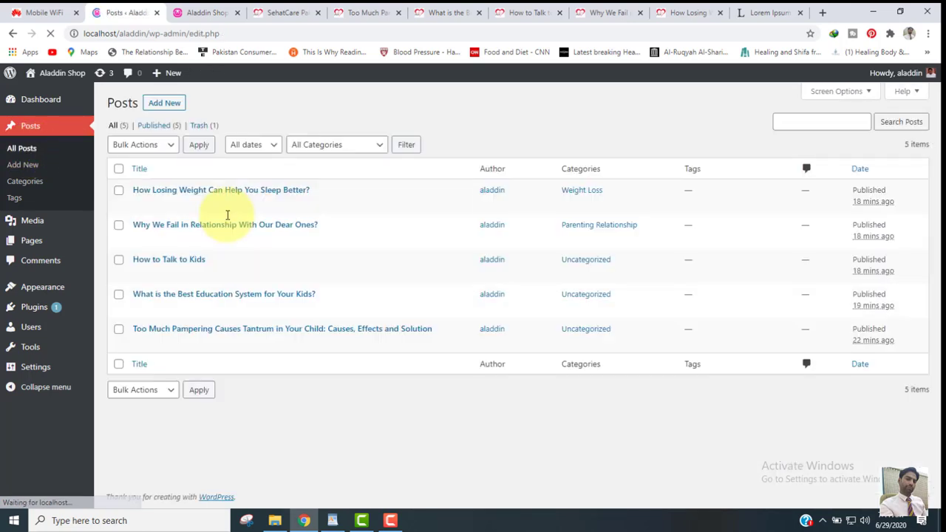
mouse_move(152, 271)
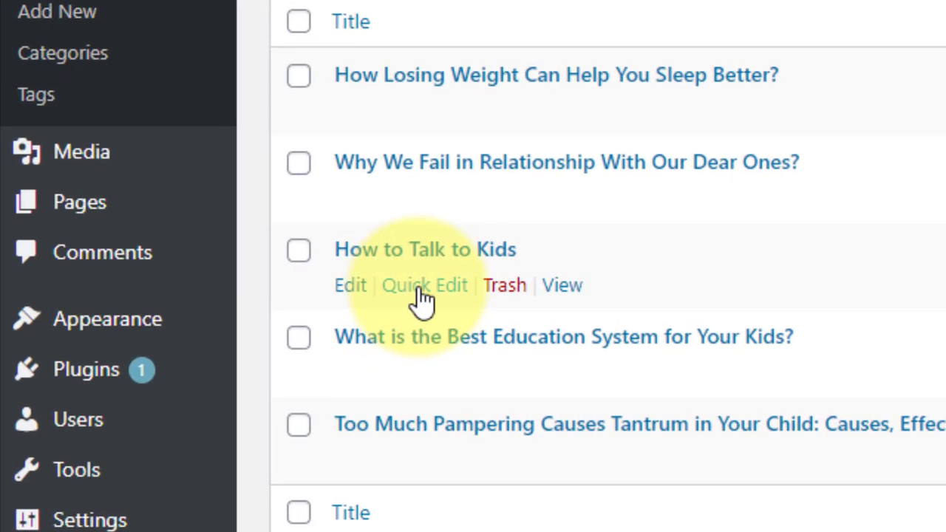
left_click(421, 297)
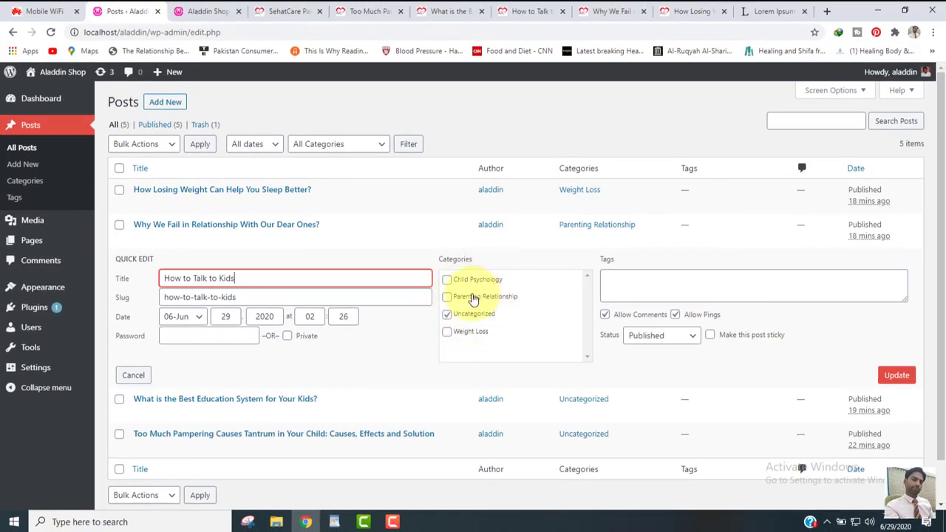
left_click(447, 315)
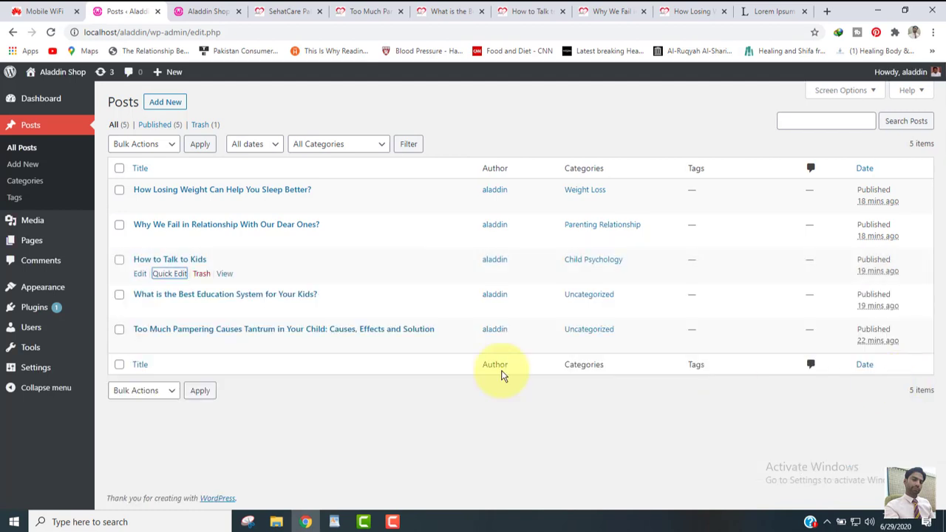
left_click(166, 309)
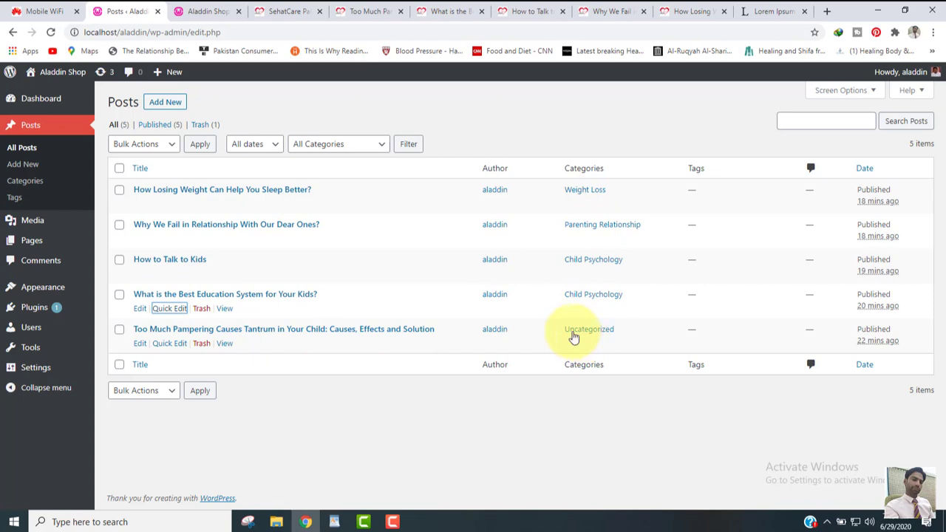
Change the category of the "Too Much Pampering Causes Tantrum in Your Child" post from Uncategorized to Child Psychology and update it
left_click(169, 343)
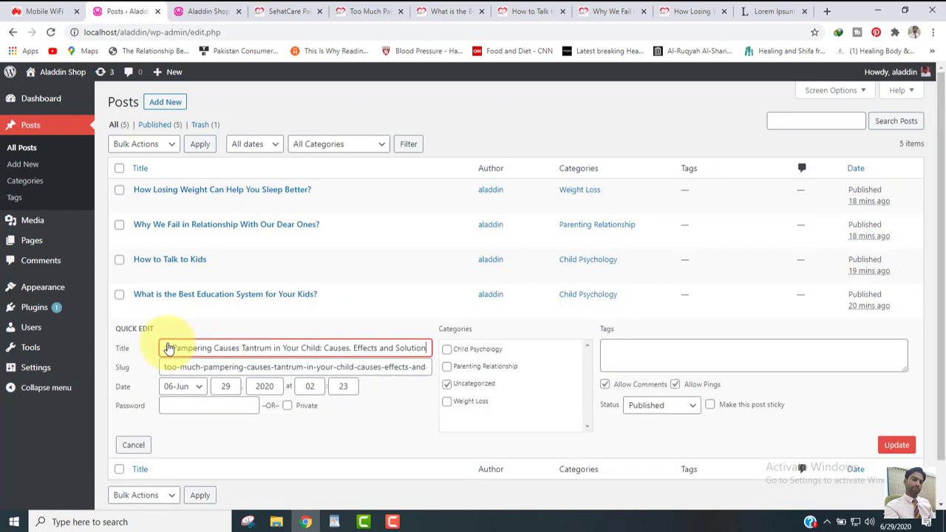
left_click(449, 352)
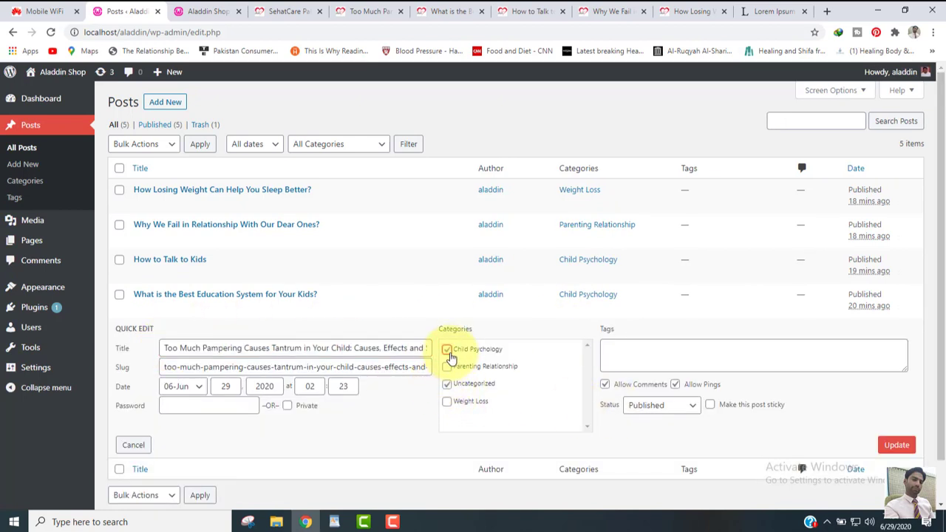
left_click(447, 385)
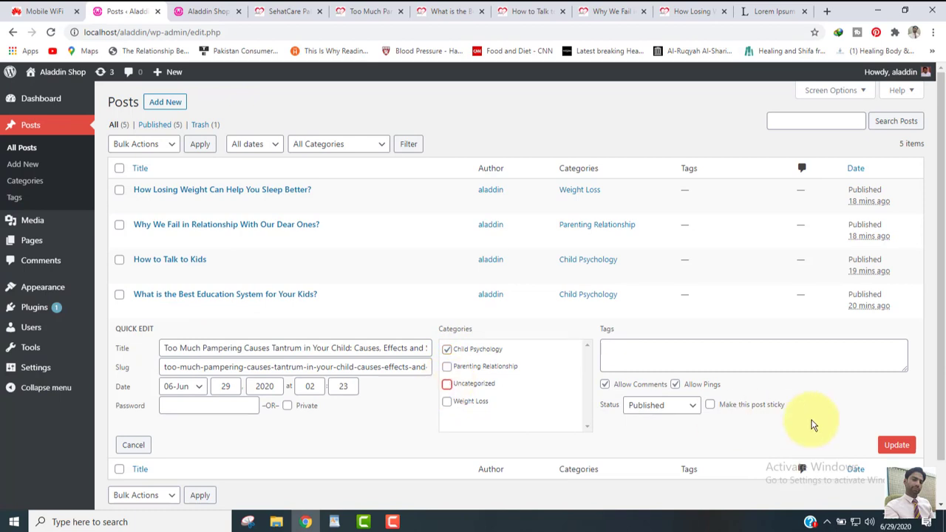
left_click(896, 445)
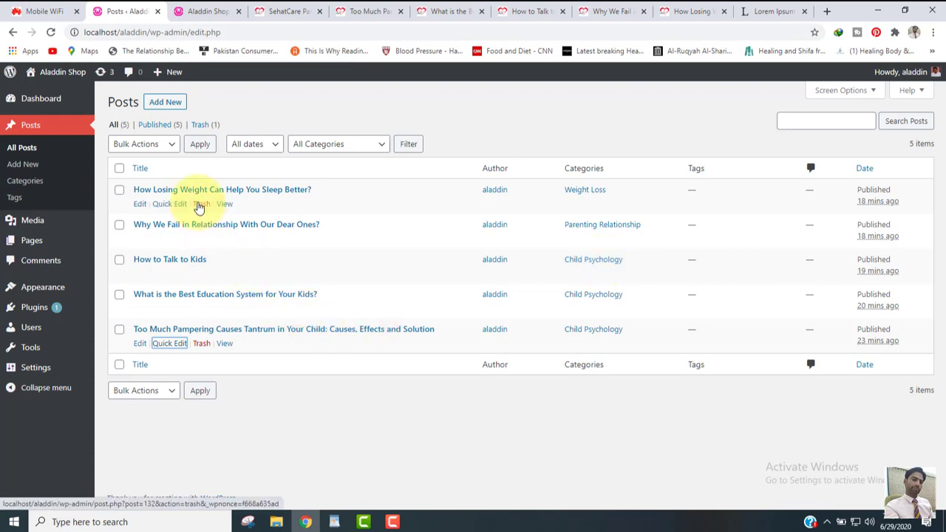
Reload the Aladdin Shop front page and check the category shown under each post and the site's category list
left_click(219, 9)
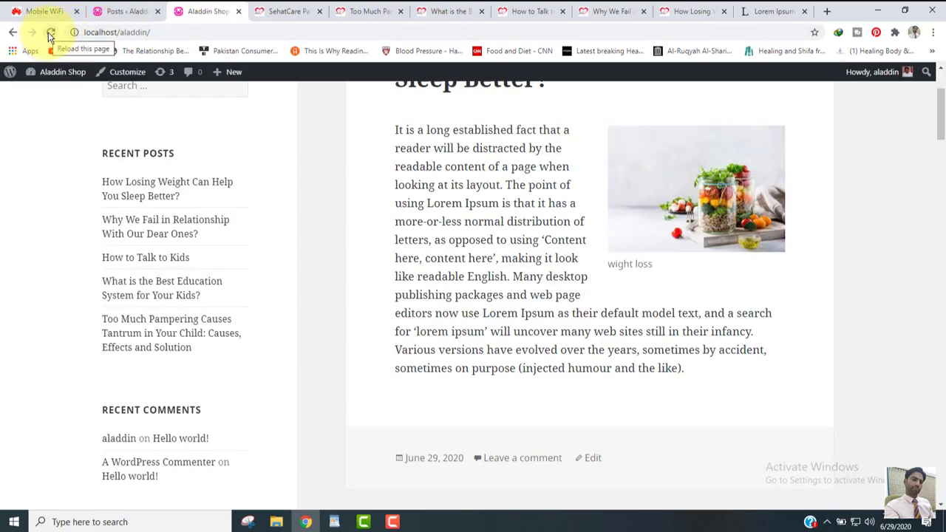
left_click(50, 32)
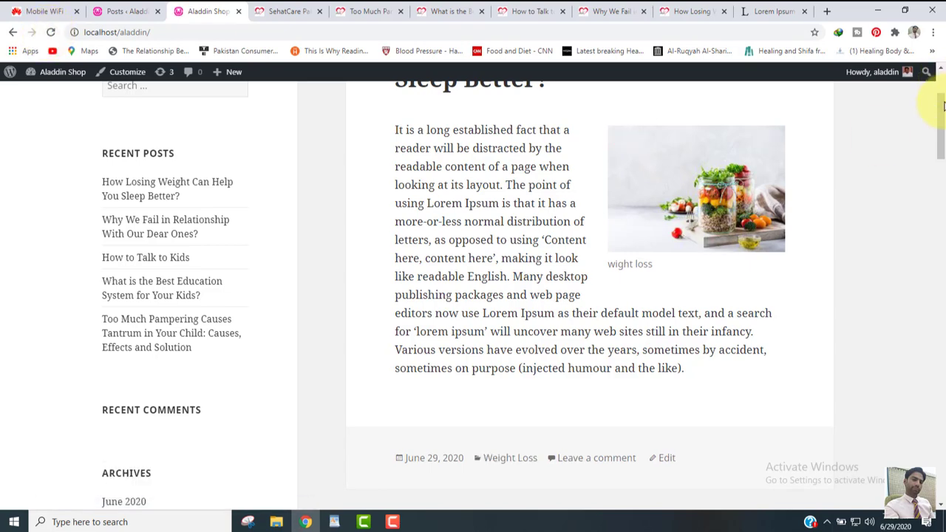
left_click_drag(943, 108, 939, 154)
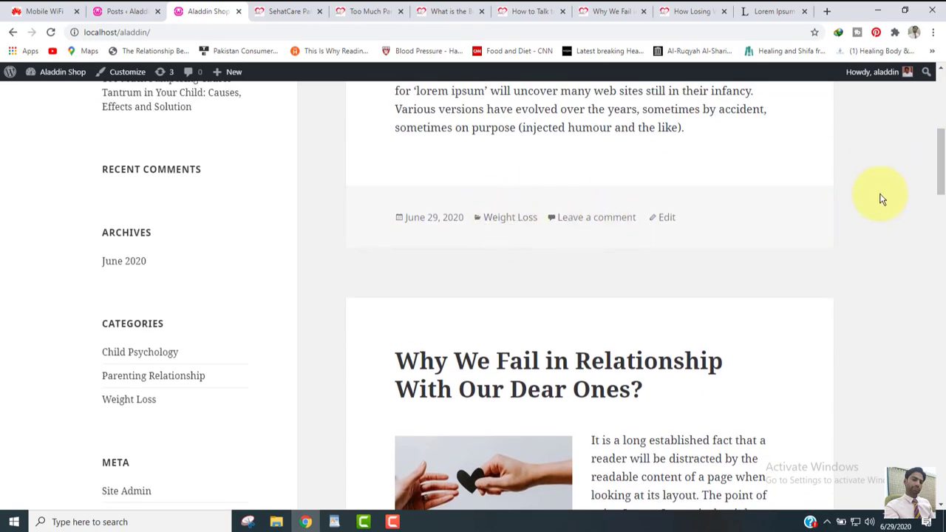
left_click_drag(943, 172, 941, 223)
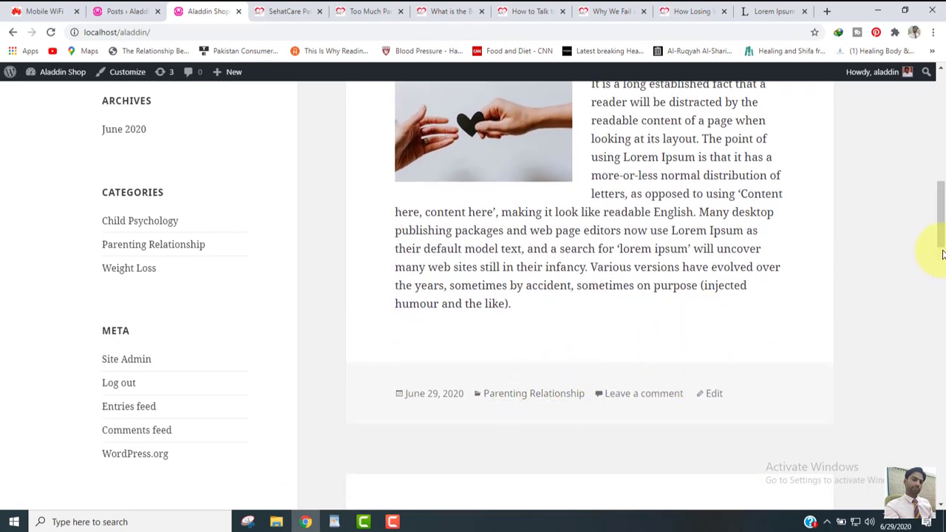
left_click_drag(940, 229, 922, 68)
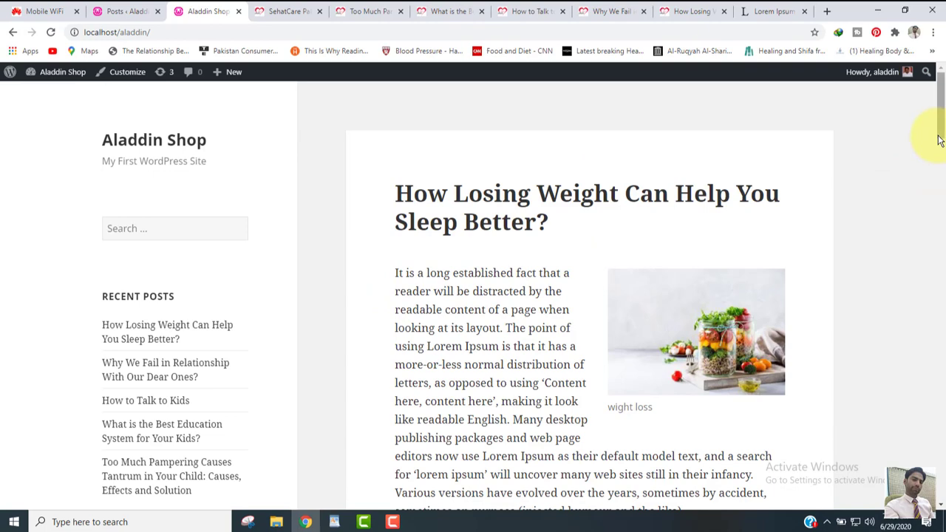
scroll(939, 111, "down", 3)
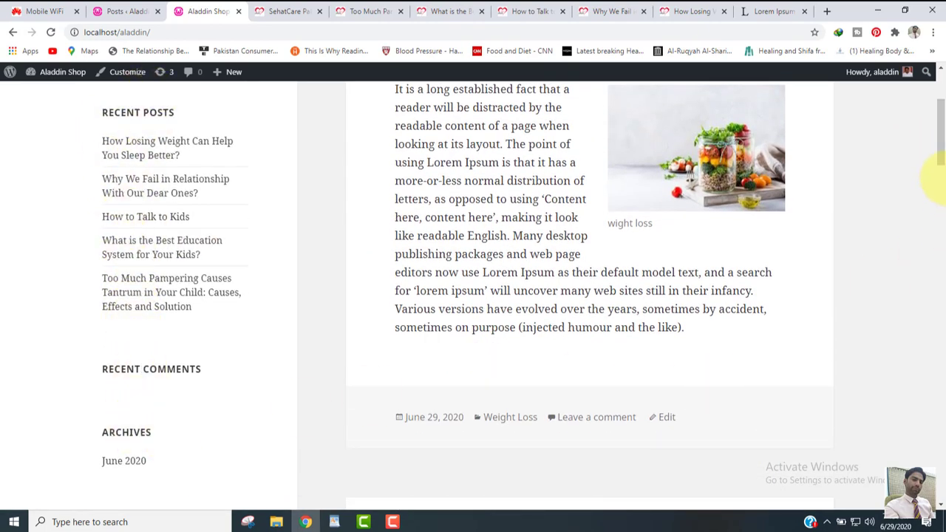
scroll(942, 137, "down", 3)
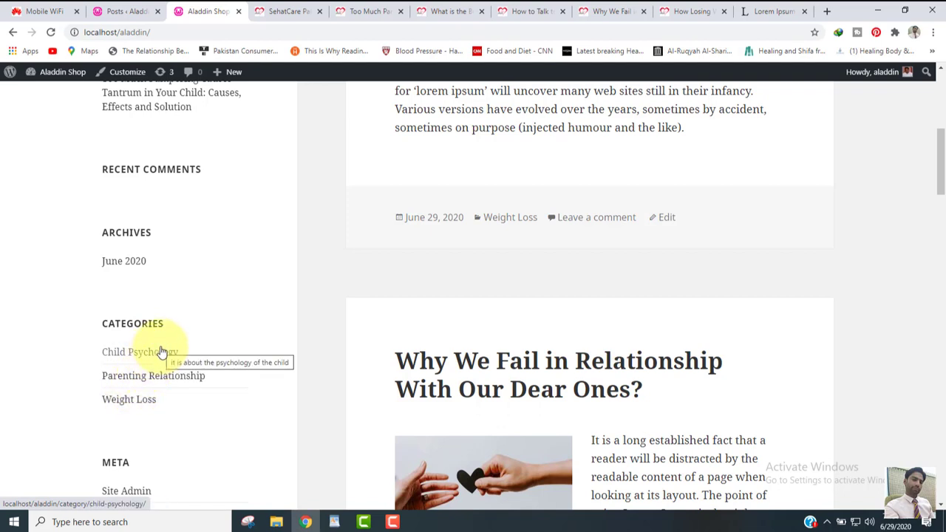
View the posts on the Child Psychology category page and open the Parenting Relationship category page
left_click(157, 353)
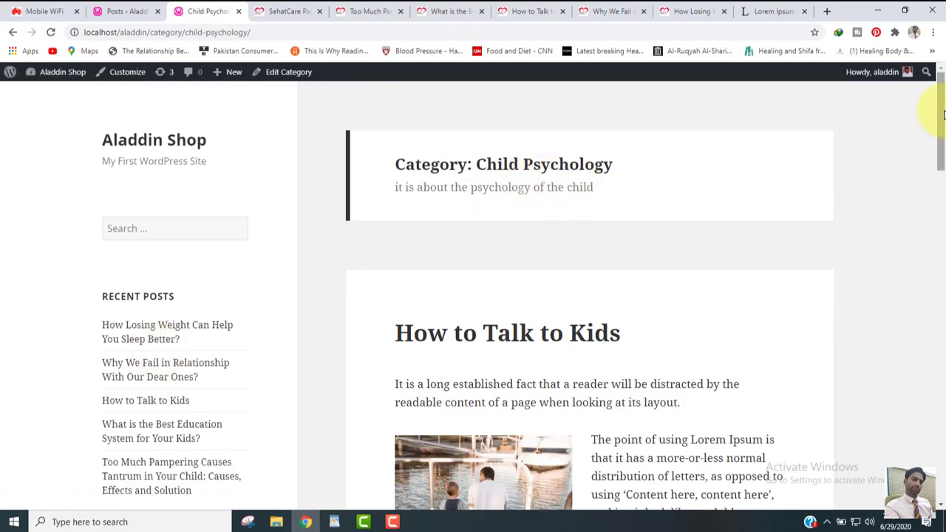
left_click_drag(943, 114, 944, 454)
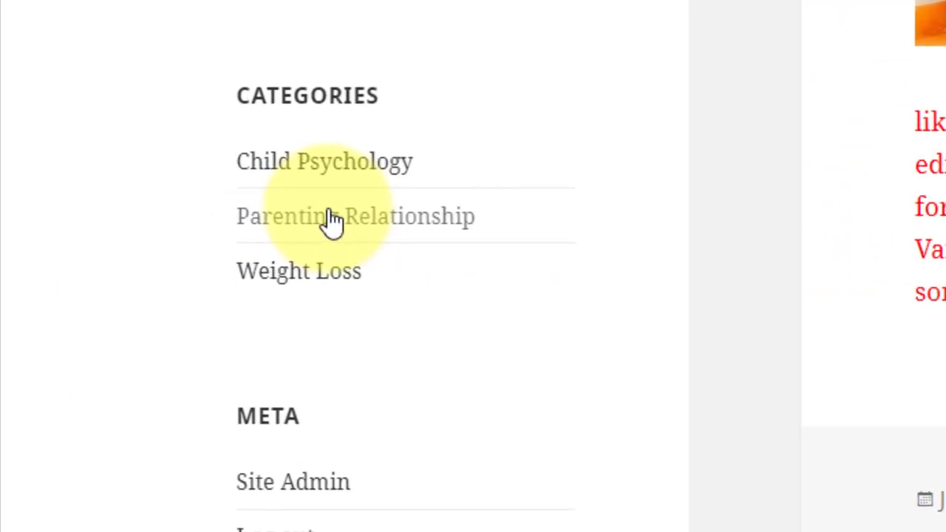
left_click(331, 219)
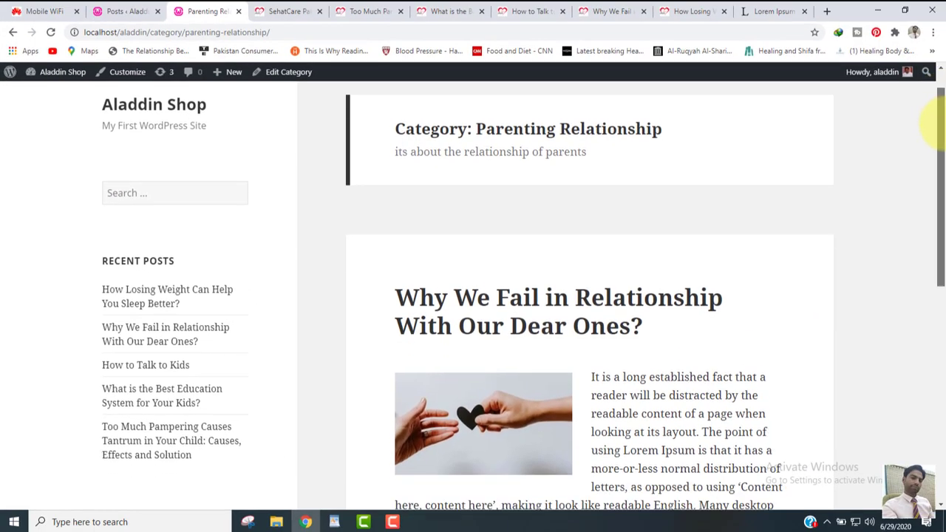
Post the comment "it is nice blog" on the "Why We Fail in Relationship With Our Dear Ones?" post
left_click_drag(938, 126, 933, 249)
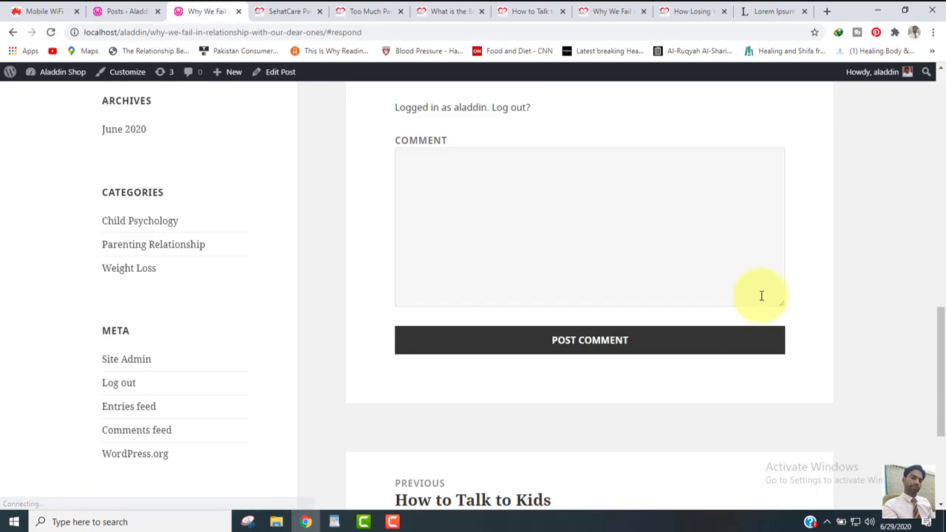
left_click(492, 176)
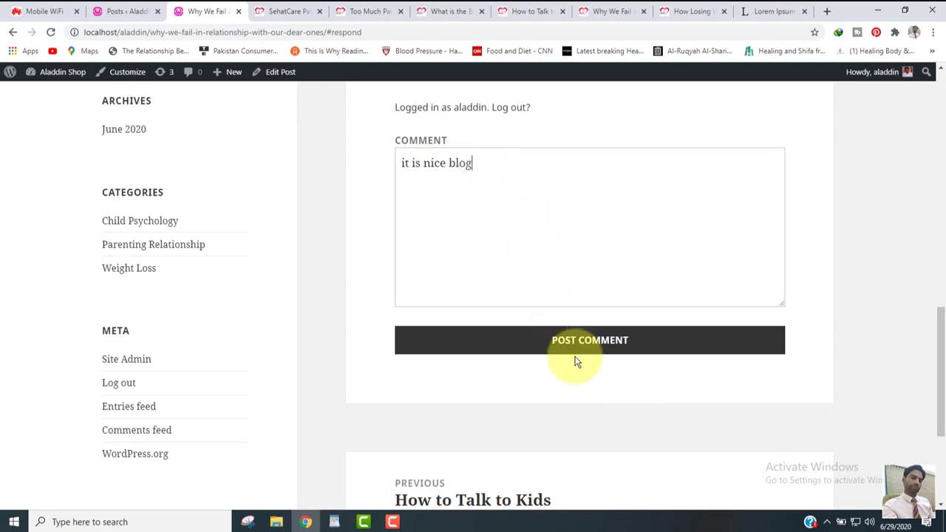
left_click(599, 336)
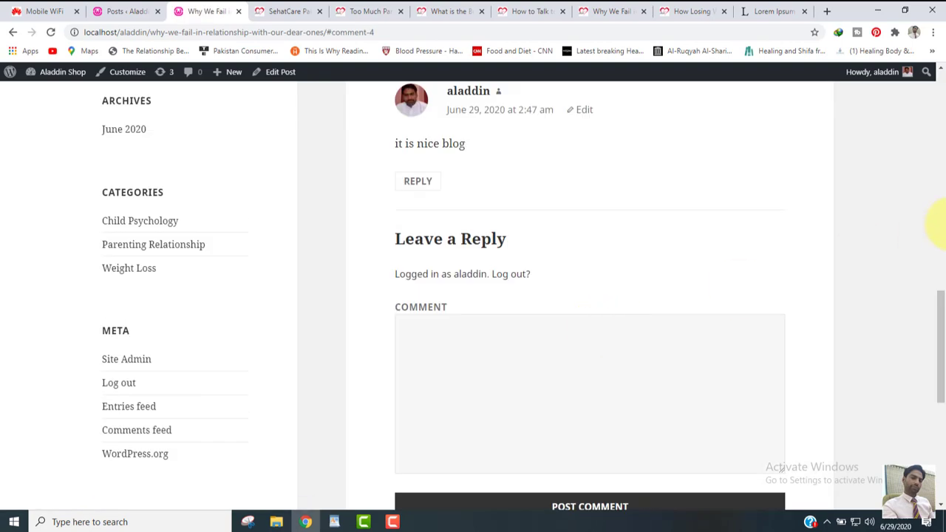
left_click_drag(940, 367, 940, 148)
left_click_drag(945, 134, 942, 102)
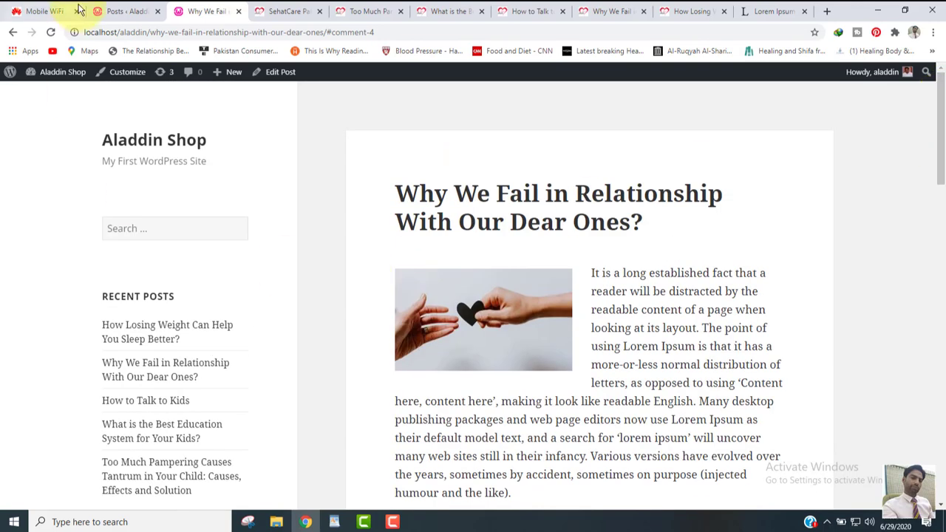
Reload the admin posts list and view the comments on the "Why We Fail in Relationship With Our Dear Ones?" post
left_click(118, 11)
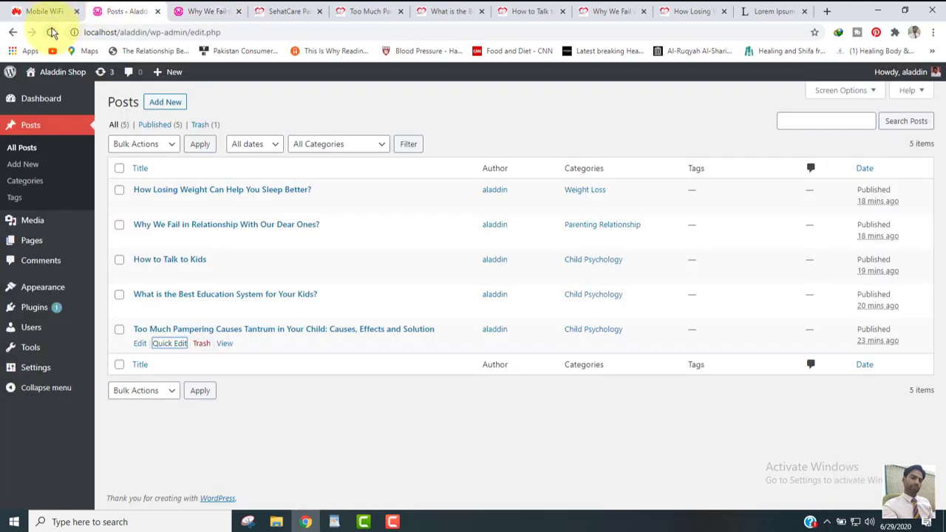
left_click(51, 31)
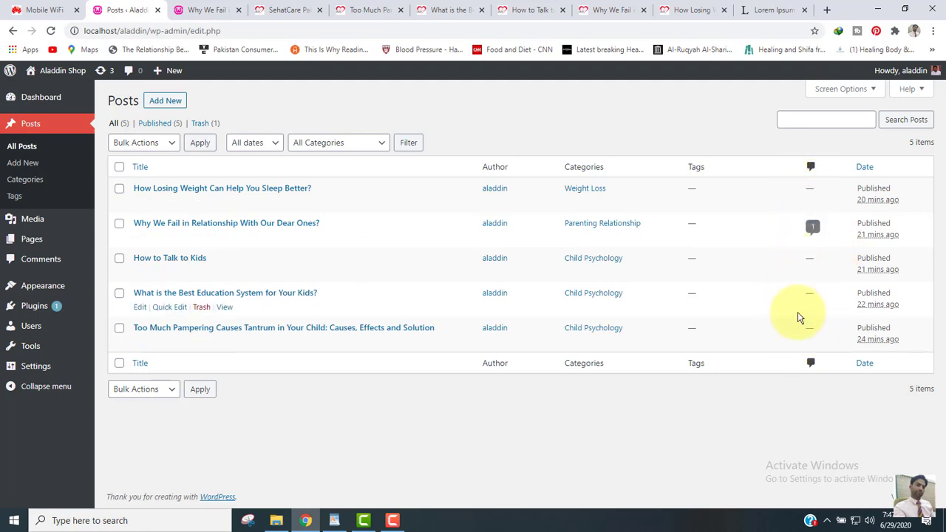
left_click(814, 229)
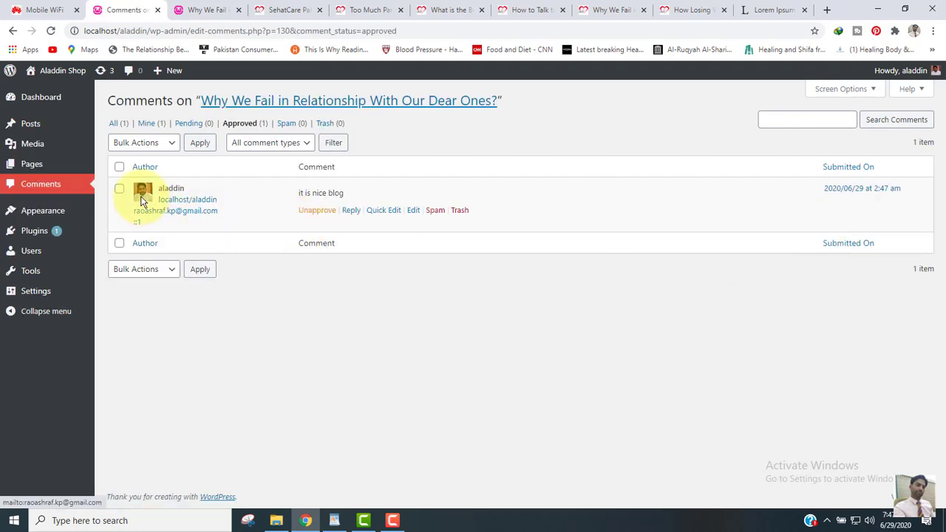
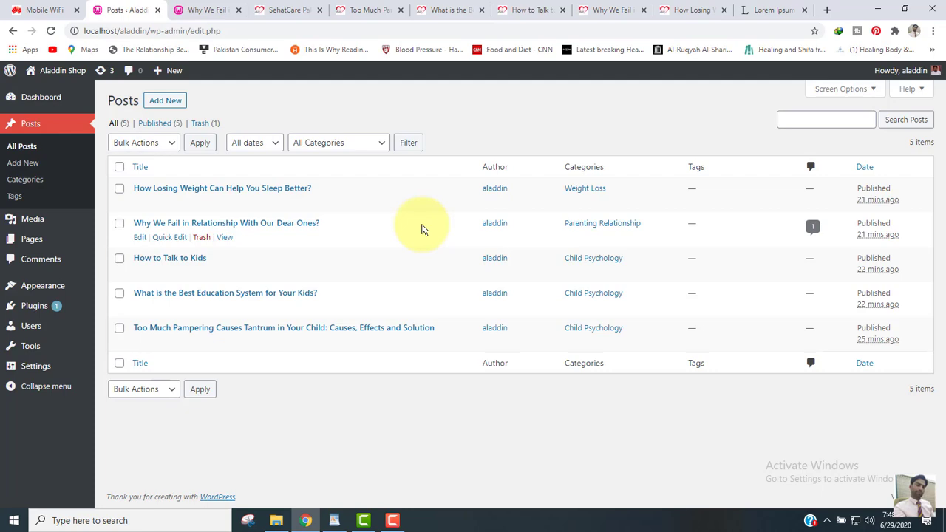
key("ctrl+Tab")
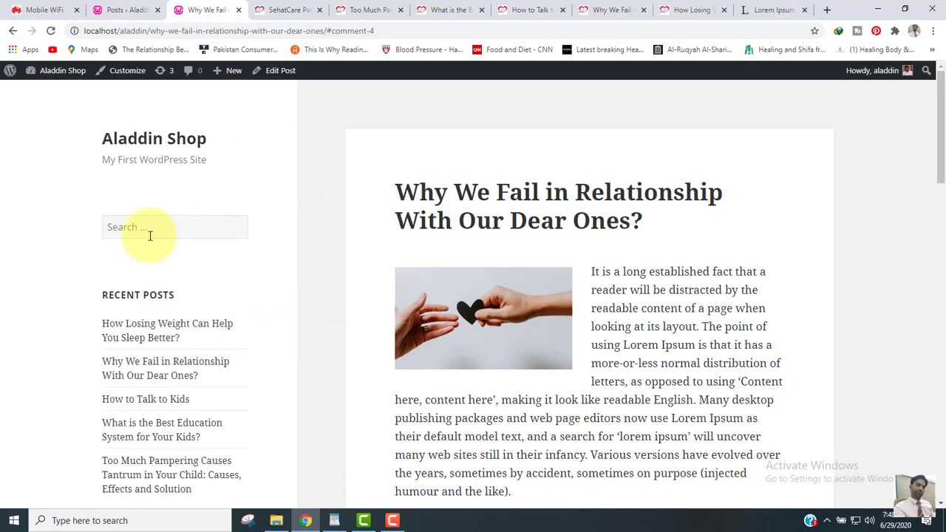
left_click(150, 235)
left_click(131, 13)
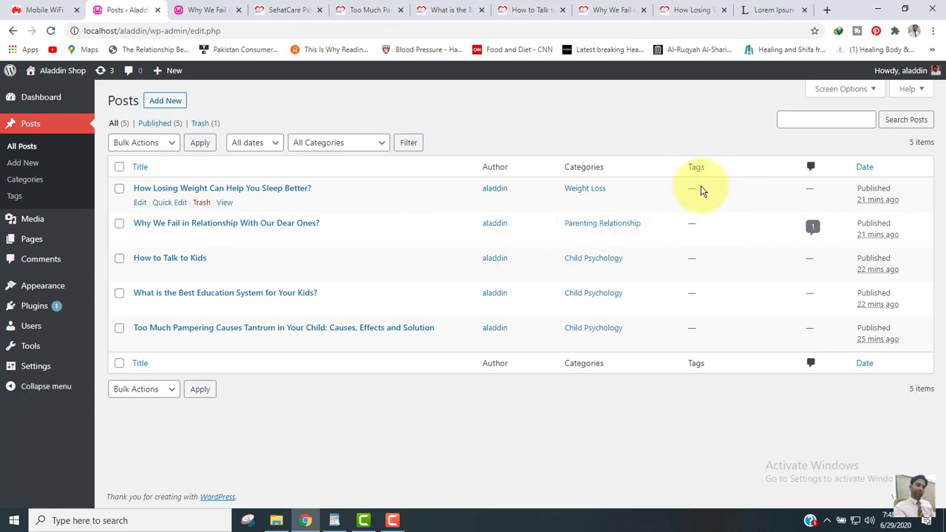
Examine the tags below the SehatCare articles on too much pampering and losing weight for better sleep, and return to the admin posts list
left_click(362, 13)
scroll(532, 255, "down", 5)
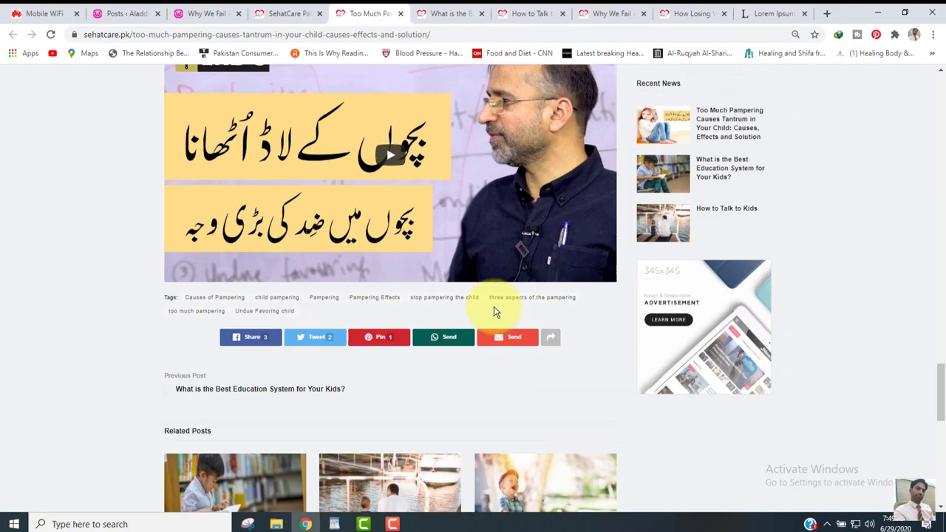
left_click(692, 13)
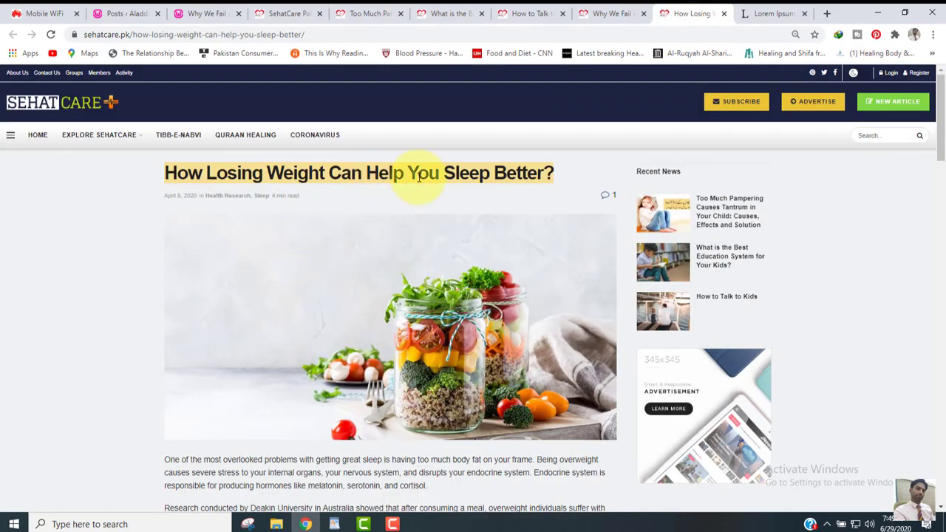
left_click_drag(943, 127, 941, 318)
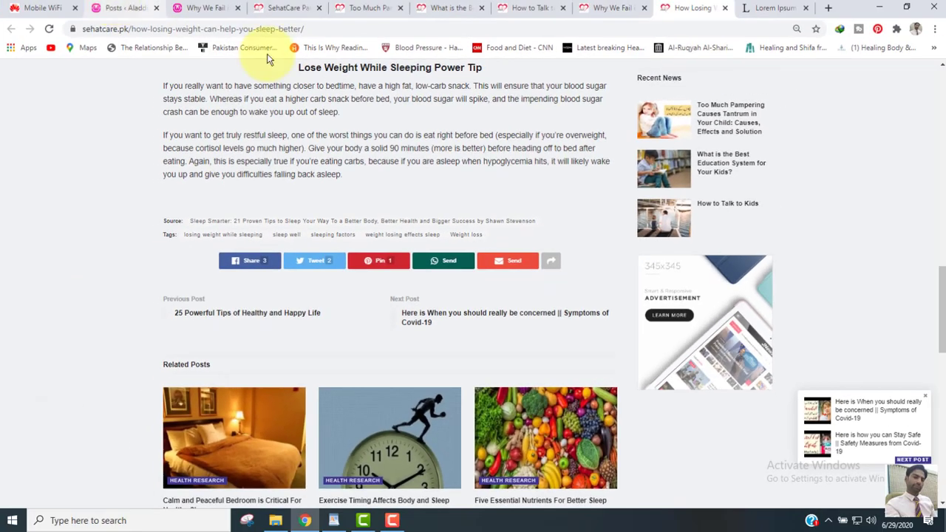
left_click_drag(942, 314, 939, 200)
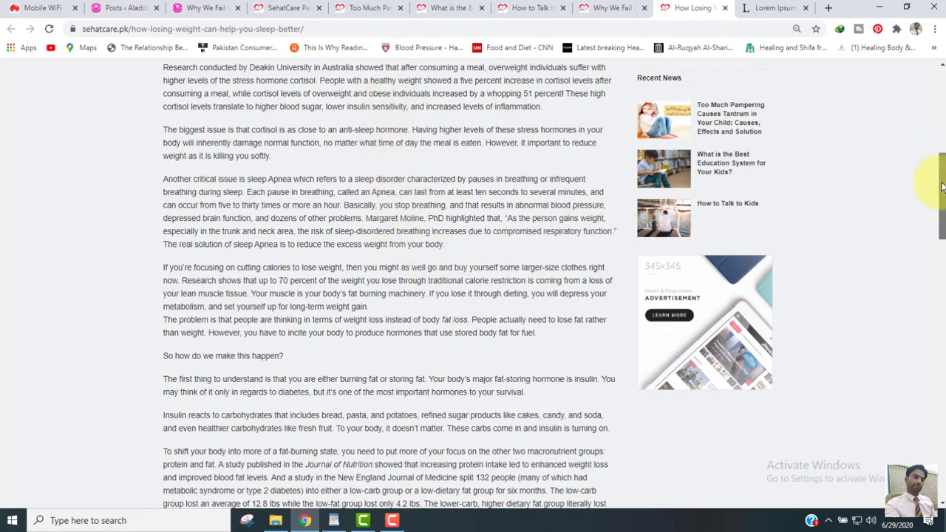
left_click_drag(941, 187, 923, 246)
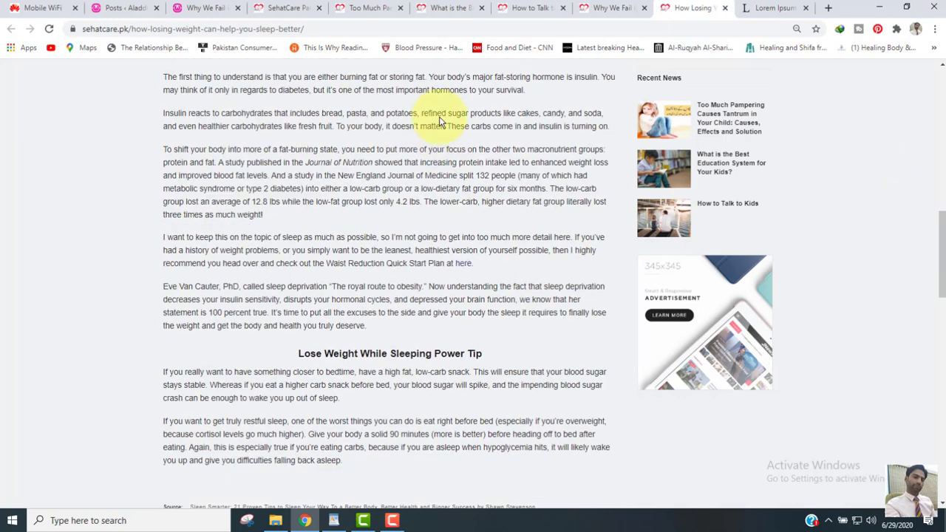
left_click(116, 8)
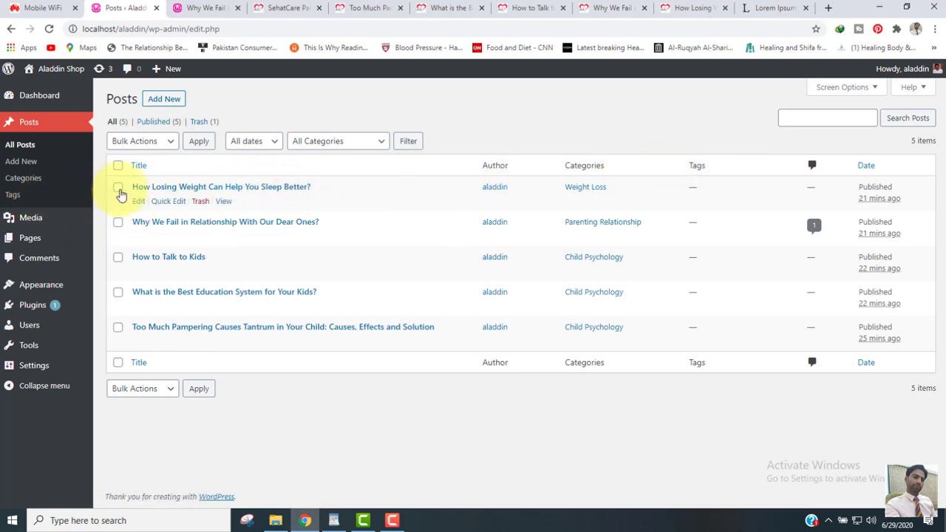
Open the "How Losing Weight Can Help You Sleep Better?" post for editing and add the tags "weight loss" and "losing weight"
left_click(140, 202)
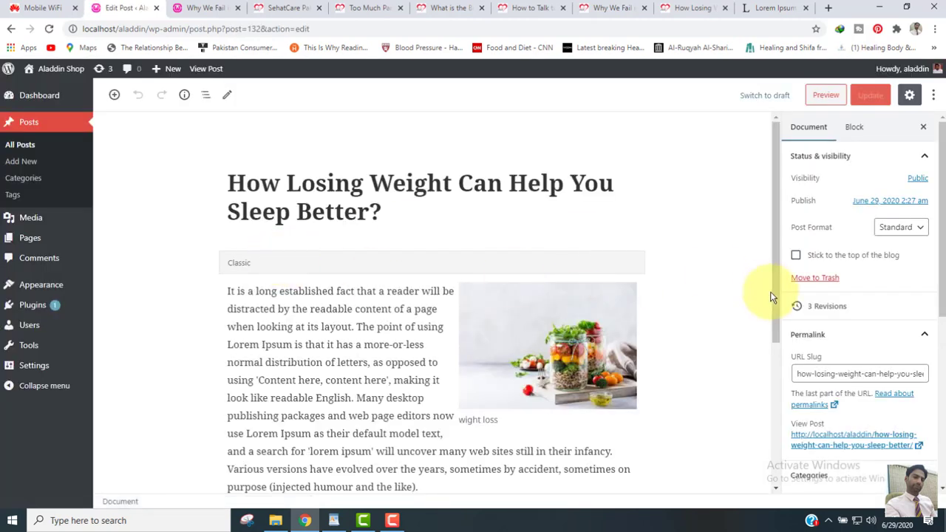
left_click_drag(943, 178, 944, 333)
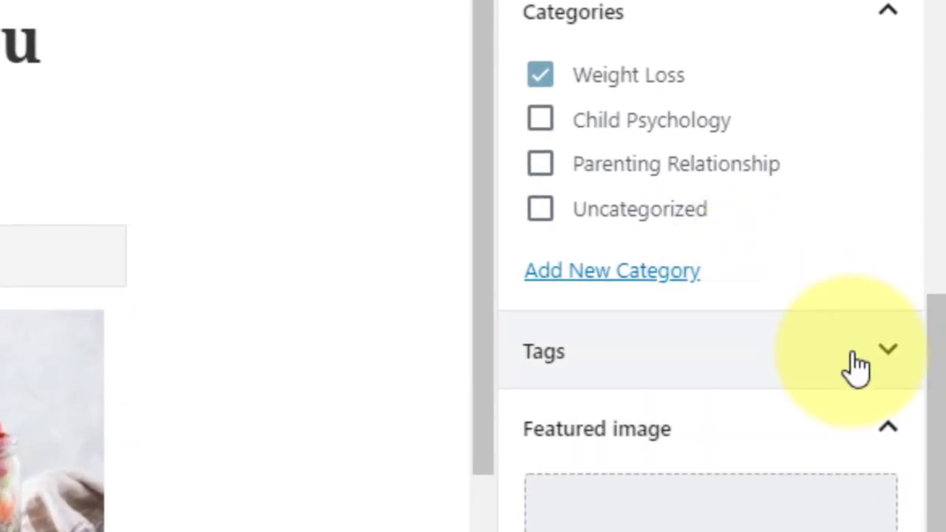
left_click(866, 338)
left_click(581, 432)
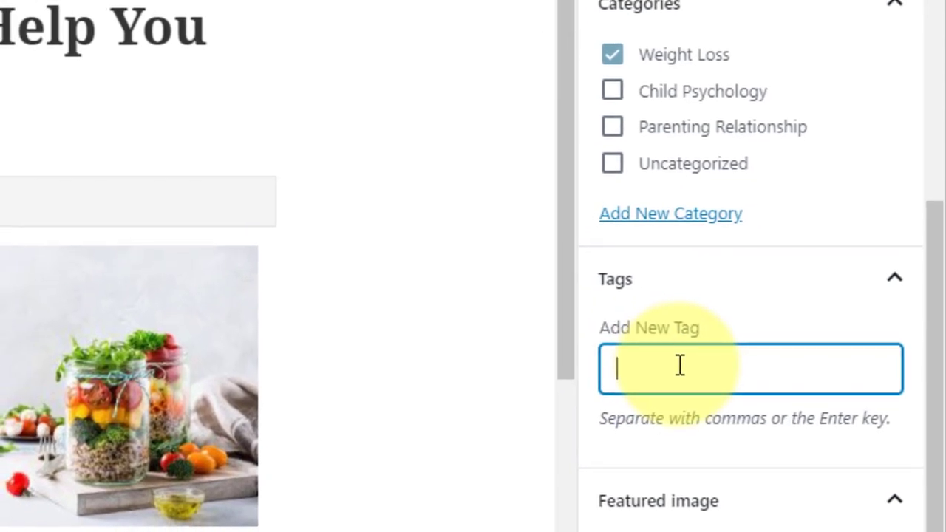
type("weig")
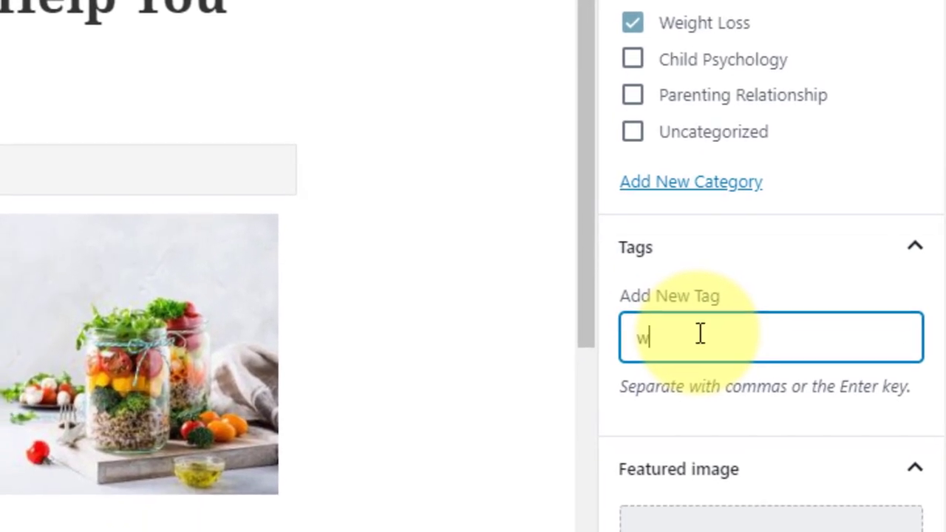
type("ht loss")
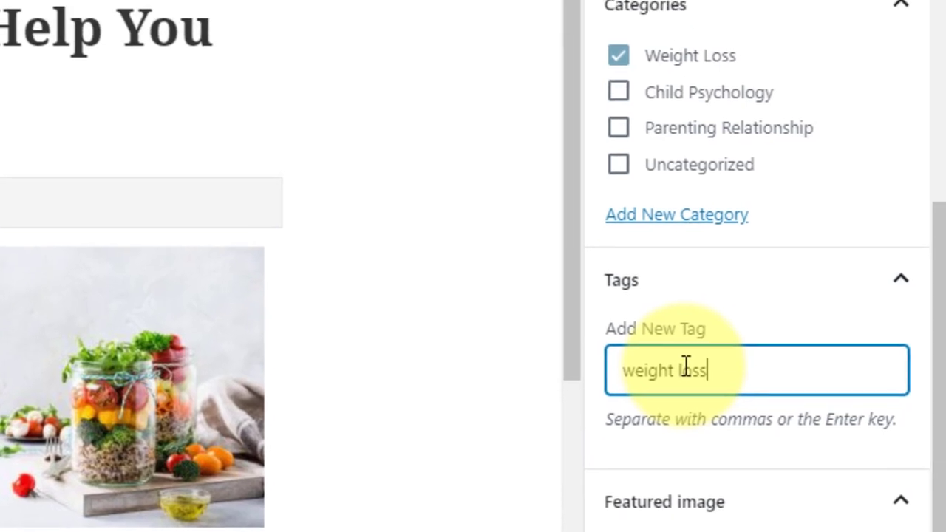
key("Return")
type("losing weid")
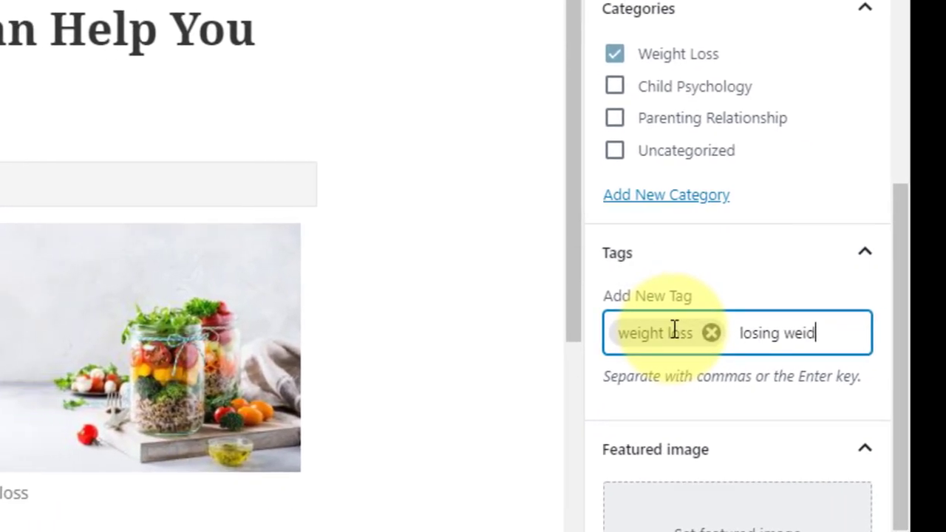
key("BackSpace")
type("ght")
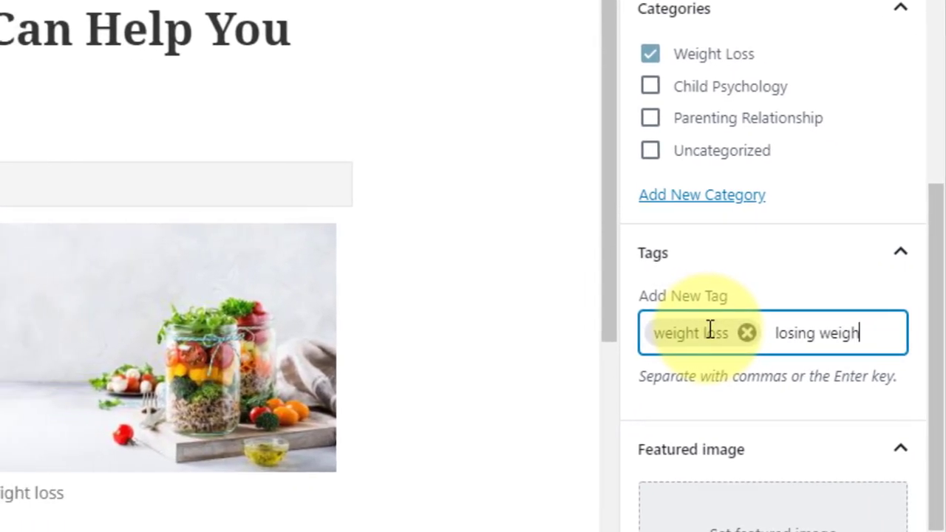
key("Return")
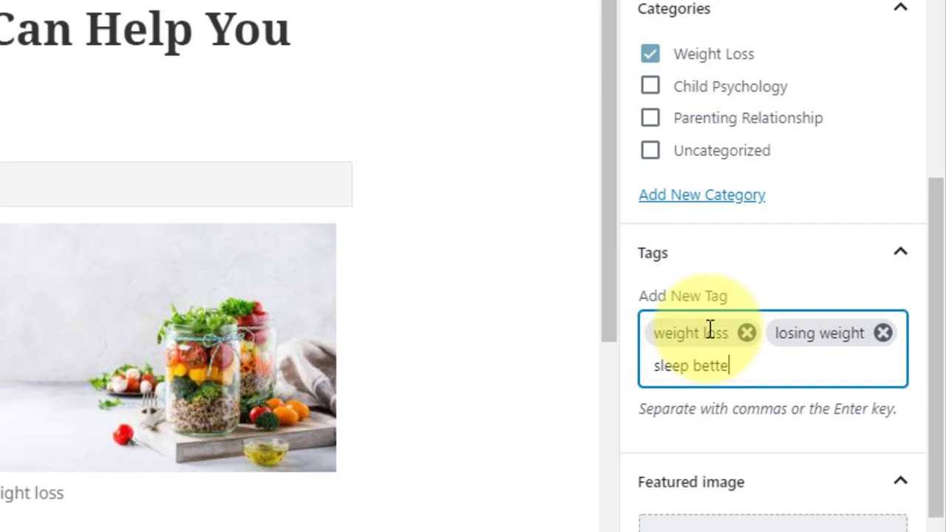
Add the tags "sleep better", "sleep well" and "losing weight effect sleep" to the post and update it
type("sleep better")
key("Return")
type("slee")
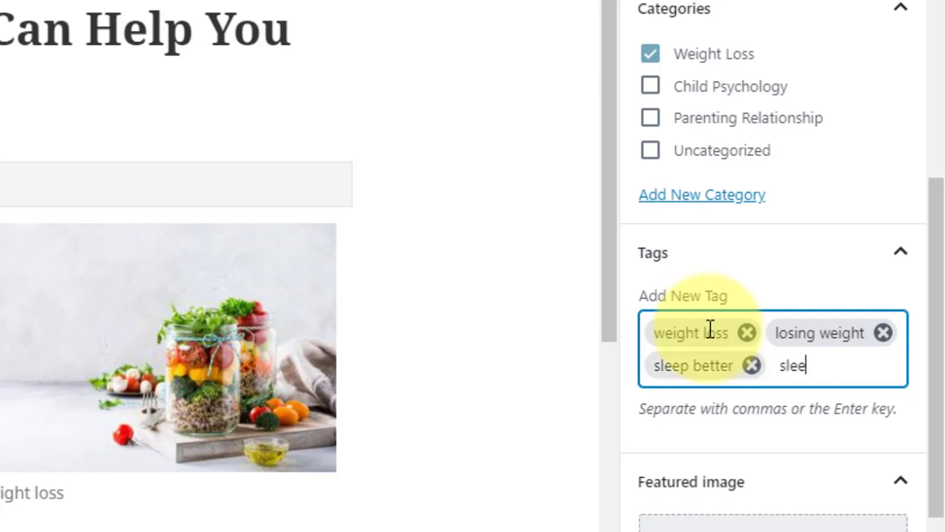
type("p well")
key("Return")
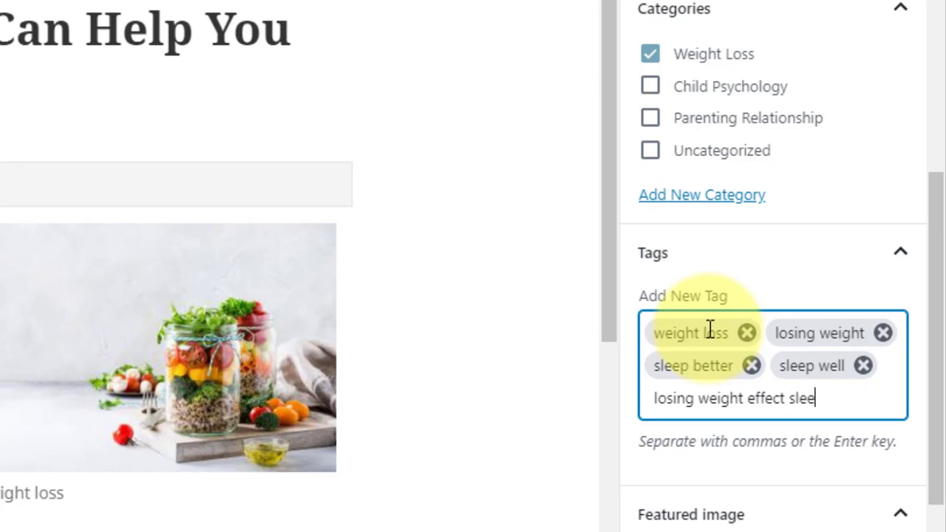
key("Return")
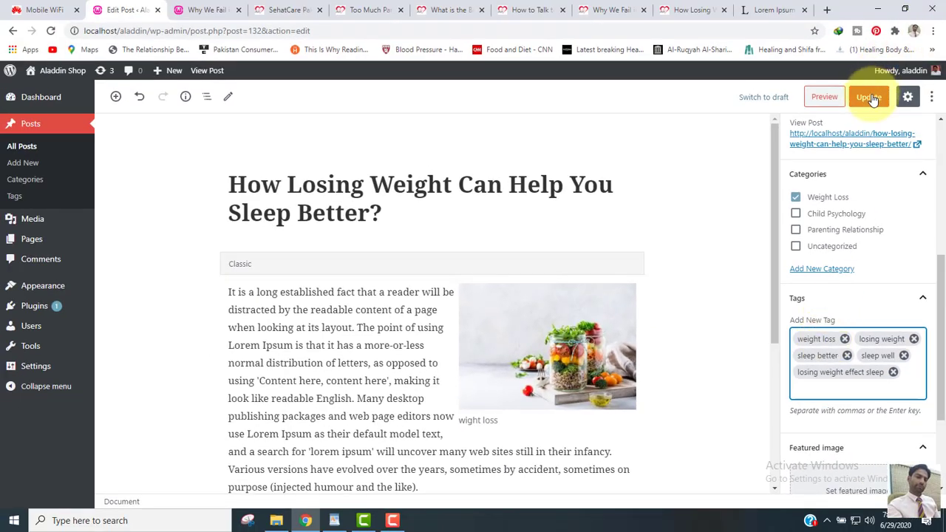
left_click(870, 98)
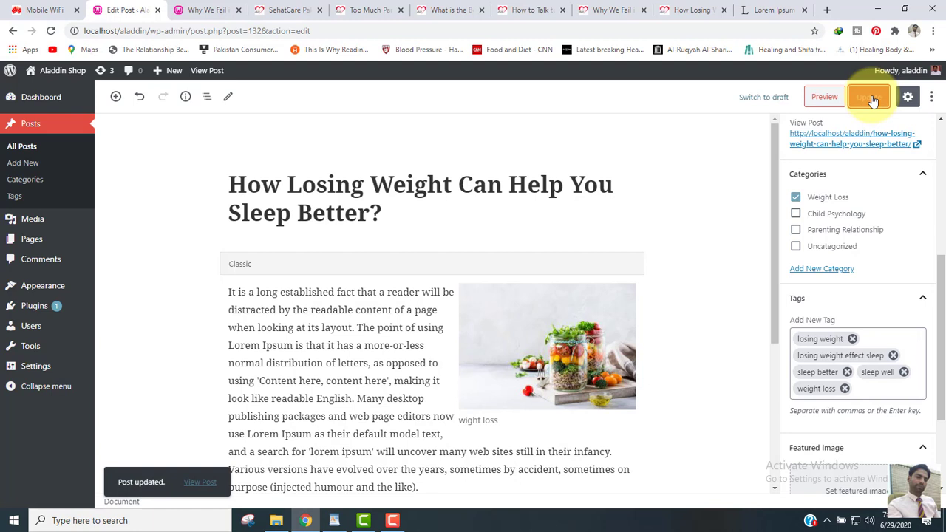
On the site's tags page, create the tag "parenting relationship" with slug "parenting-relationship" and description "its about parenting relationship"
left_click_drag(940, 288, 944, 375)
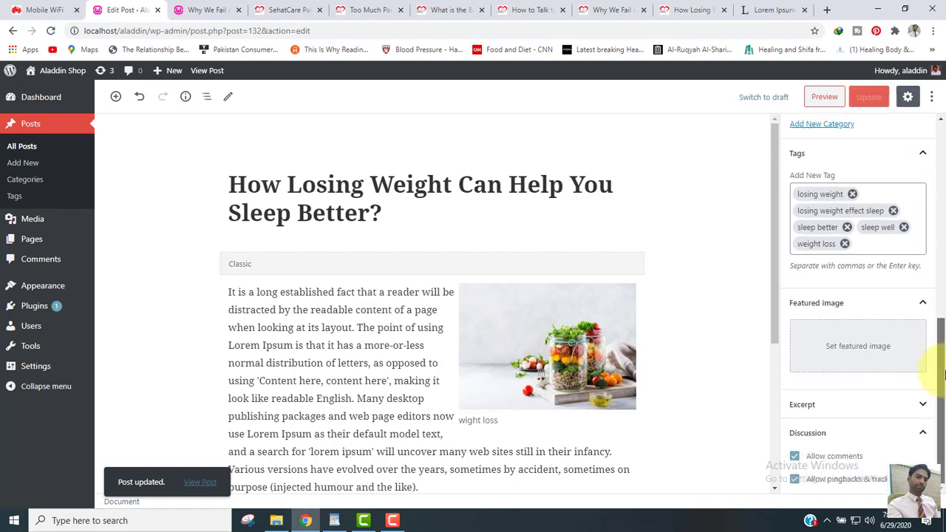
left_click(20, 200)
left_click(120, 170)
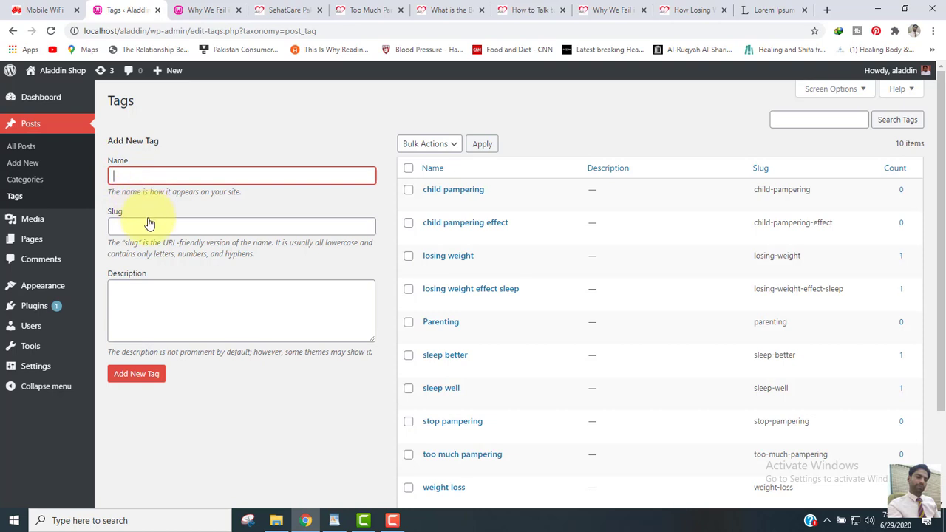
scroll(459, 226, "down", 2)
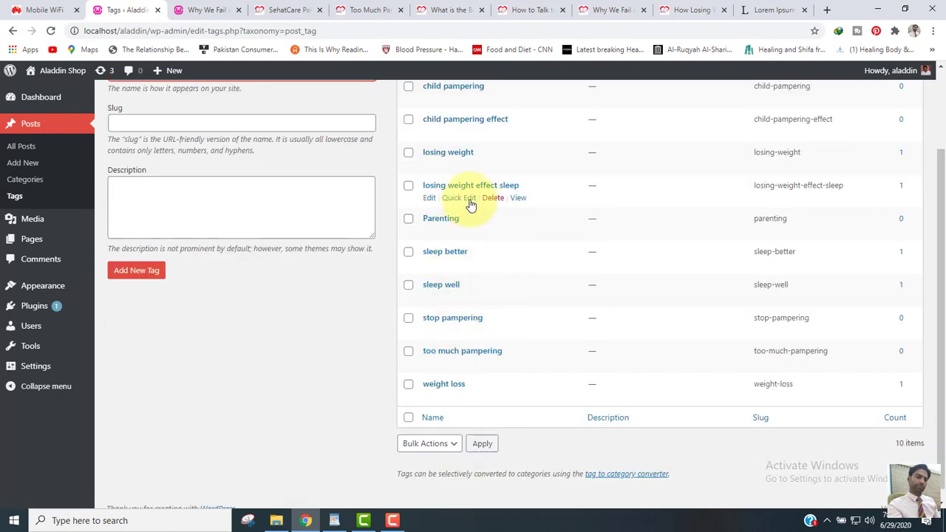
scroll(942, 235, "up", 2)
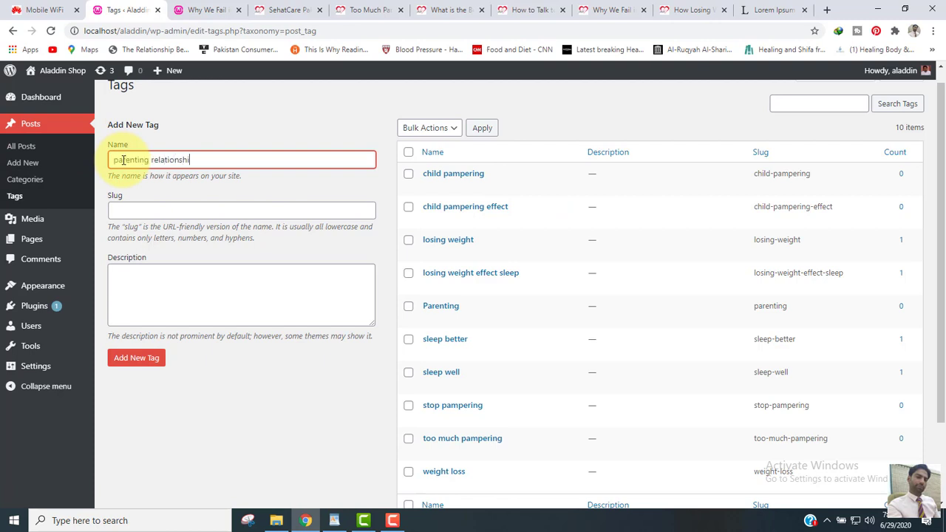
left_click(133, 211)
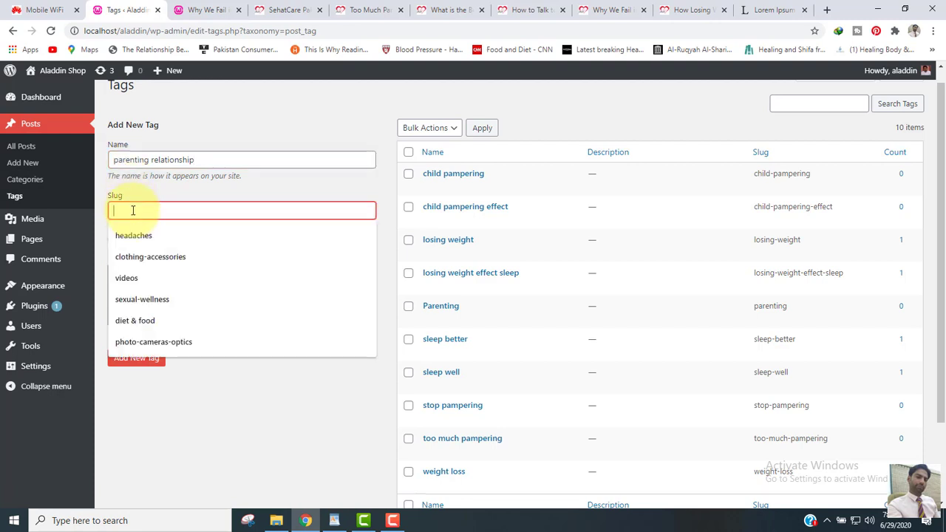
type("parenting-relationship")
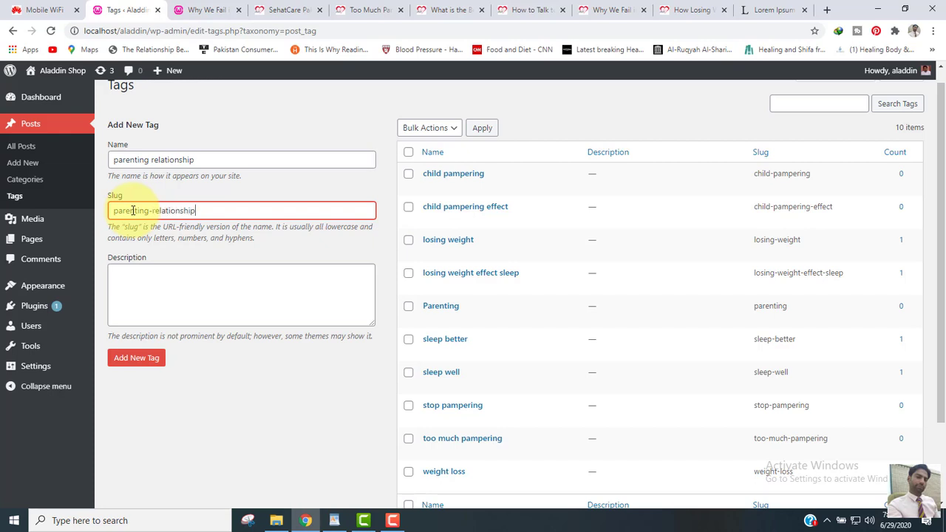
left_click(138, 290)
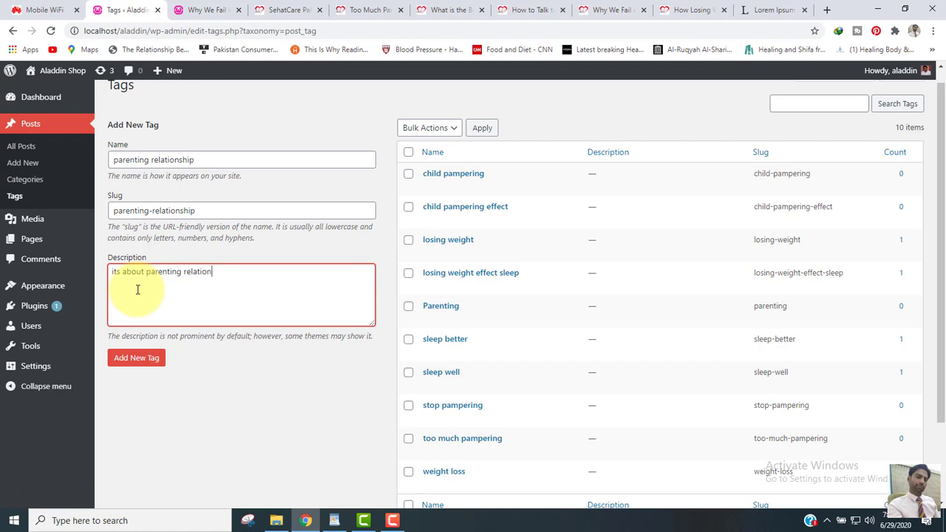
left_click(136, 360)
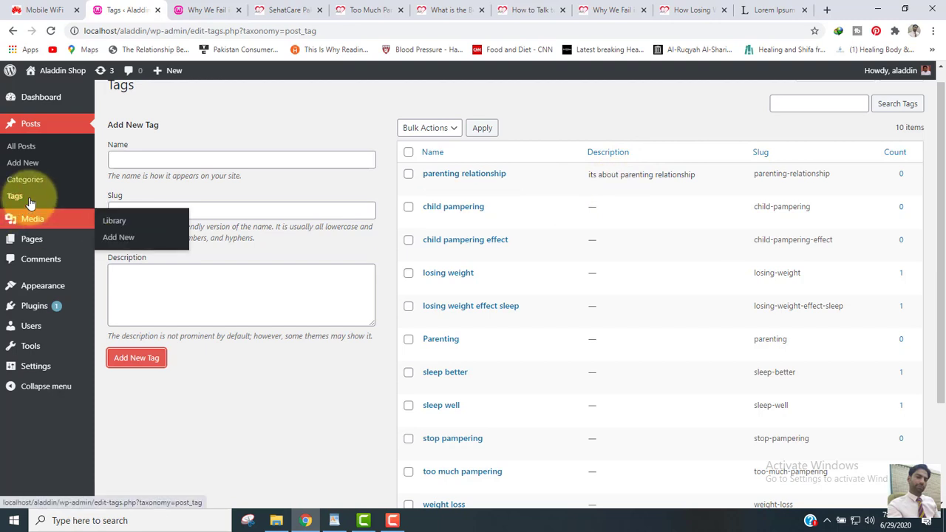
Check the tags in the admin posts list and below the posts on the Aladdin Shop home page
left_click(24, 147)
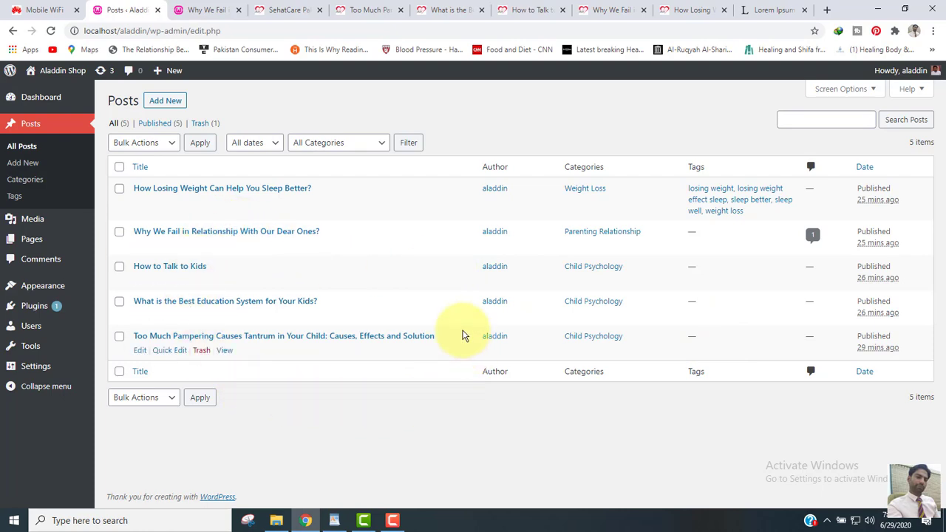
left_click(198, 10)
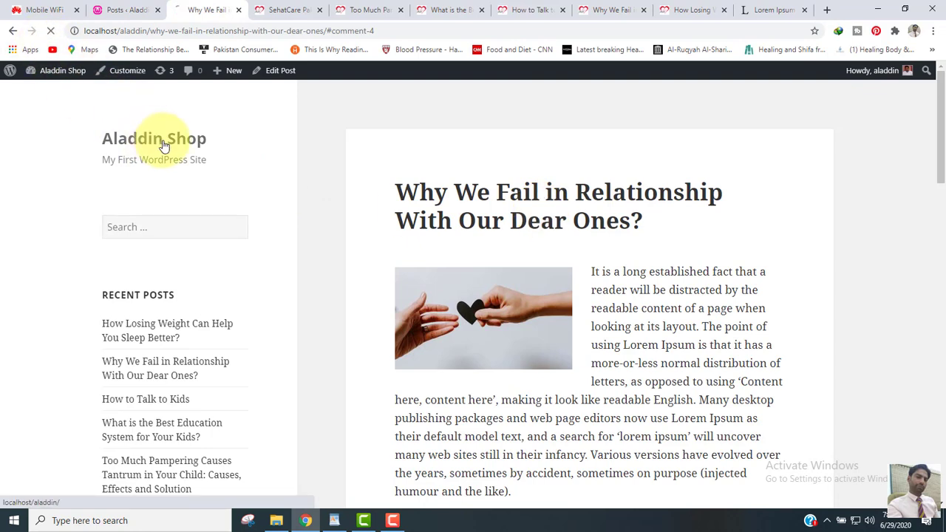
left_click(164, 144)
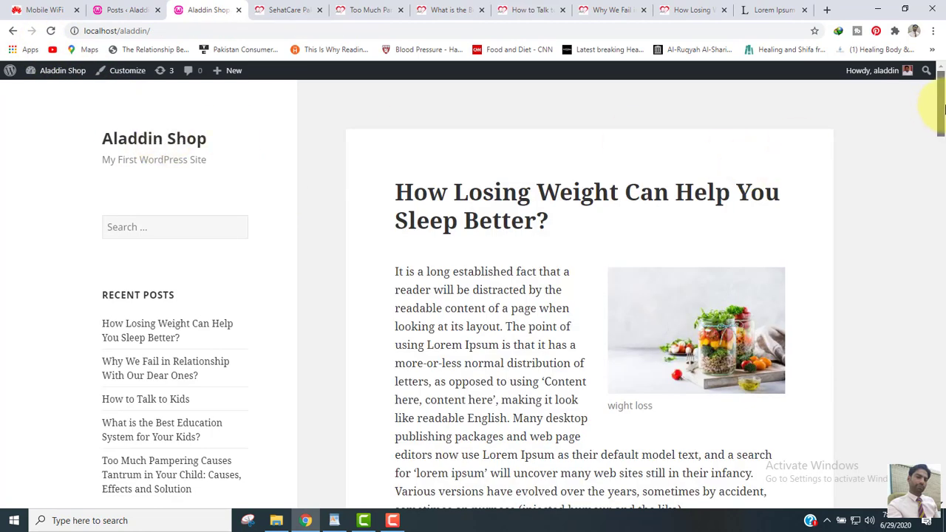
scroll(943, 108, "down", 4)
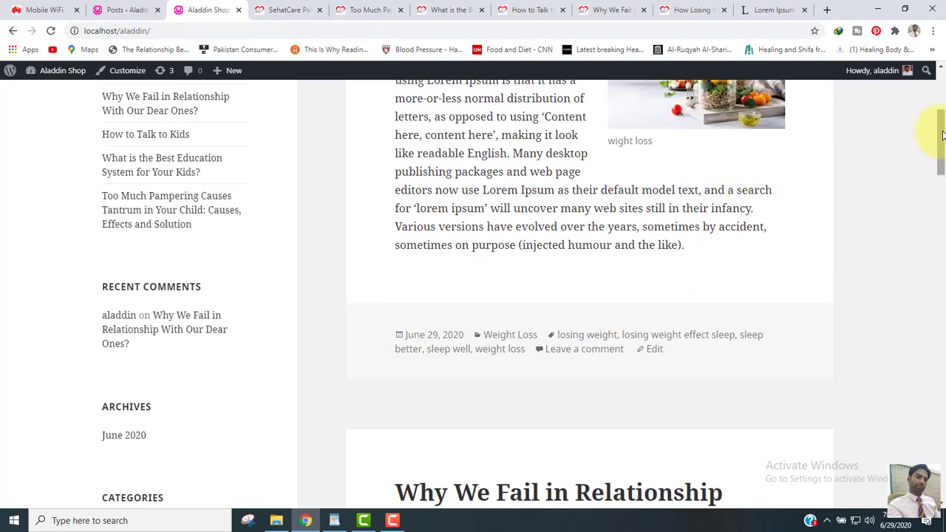
left_click_drag(942, 134, 941, 359)
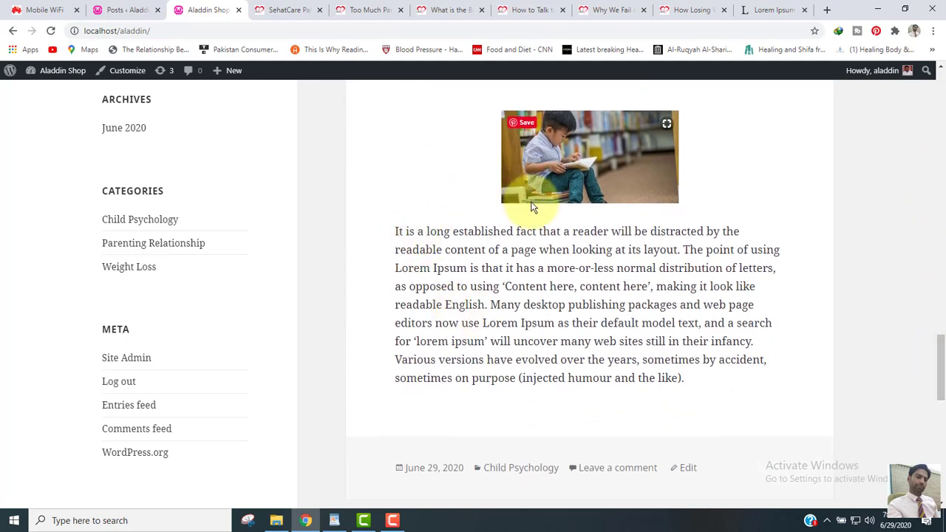
Reopen the "How Losing Weight Can Help You Sleep Better?" post for editing and add an empty paragraph at the end of its text
left_click(122, 8)
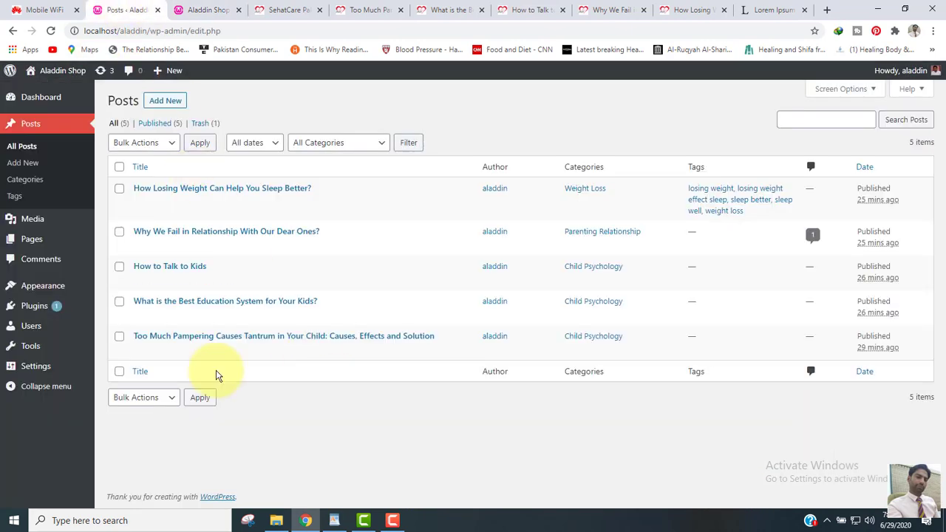
mouse_move(154, 201)
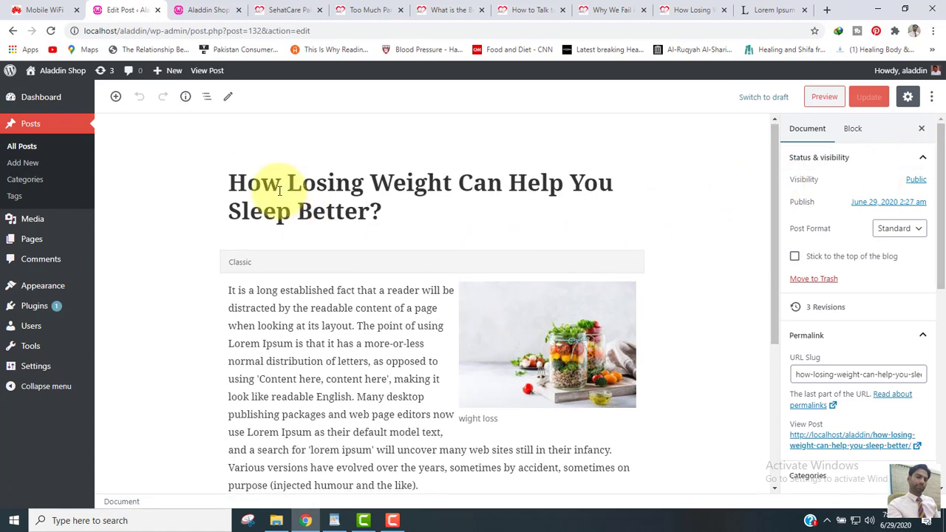
left_click(290, 320)
left_click(503, 347)
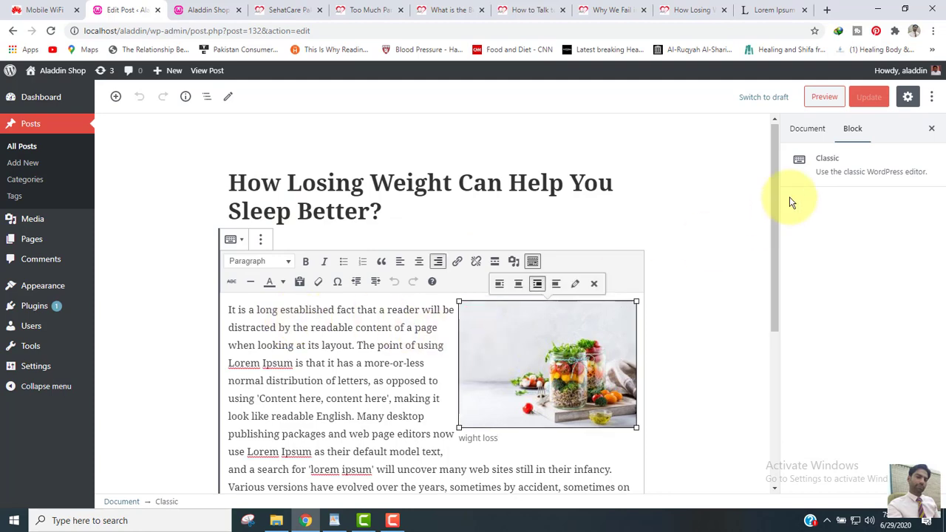
left_click_drag(780, 207, 783, 323)
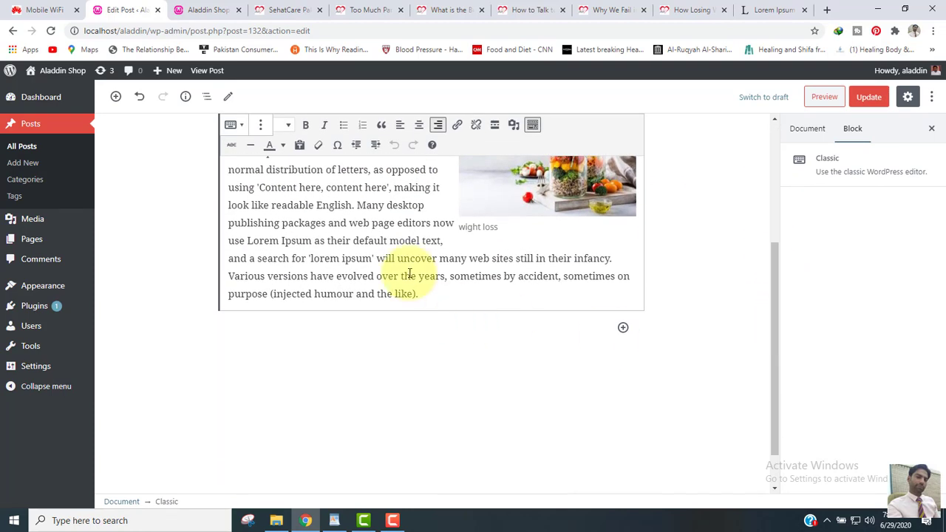
key("Return")
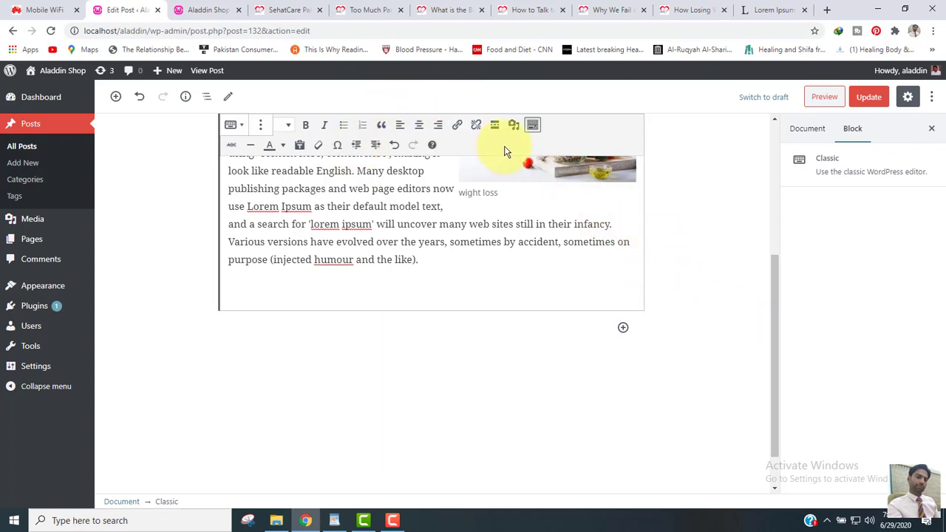
left_click(255, 294)
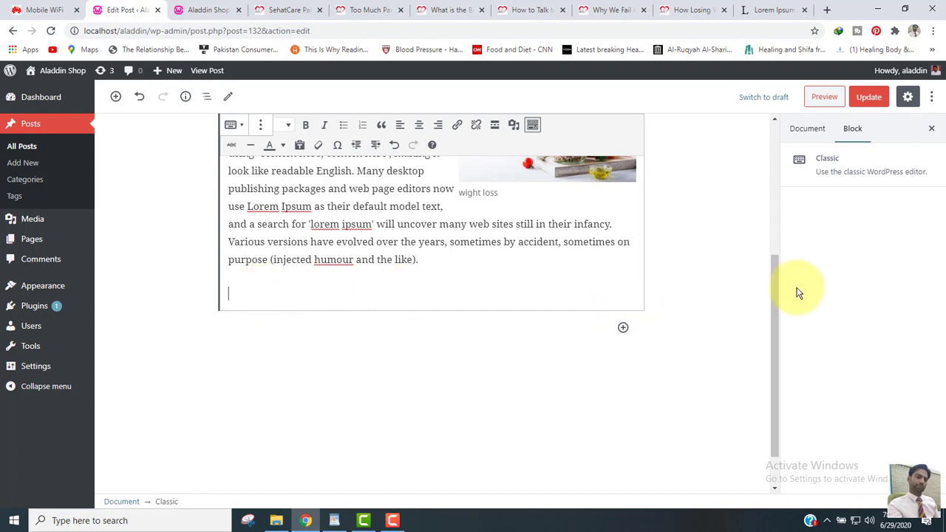
Examine the post's document settings, including its permalink, categories and tags
left_click(798, 133)
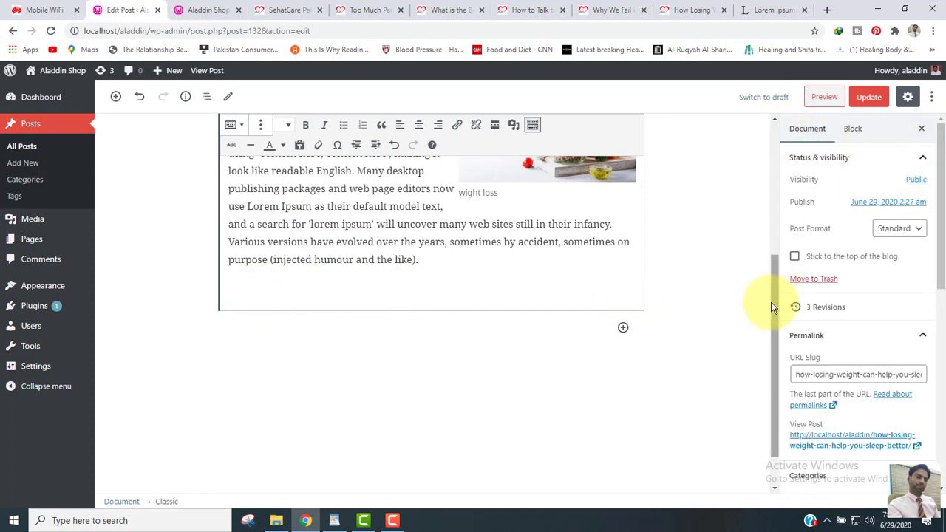
left_click_drag(770, 301, 773, 145)
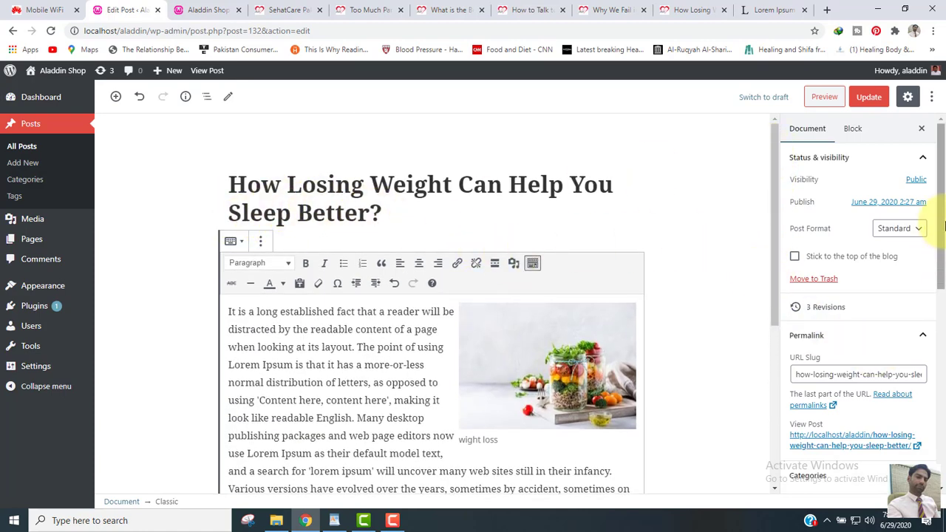
left_click_drag(944, 225, 929, 316)
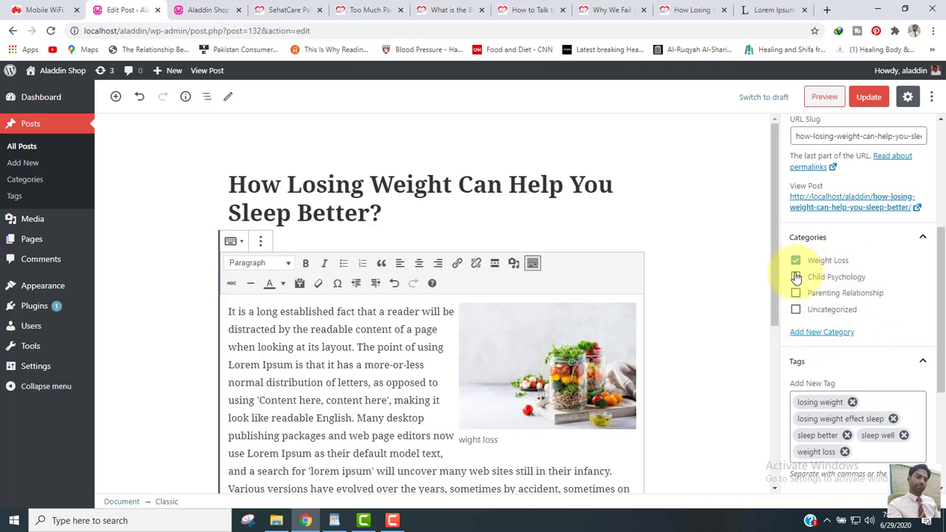
scroll(872, 193, "up", 2)
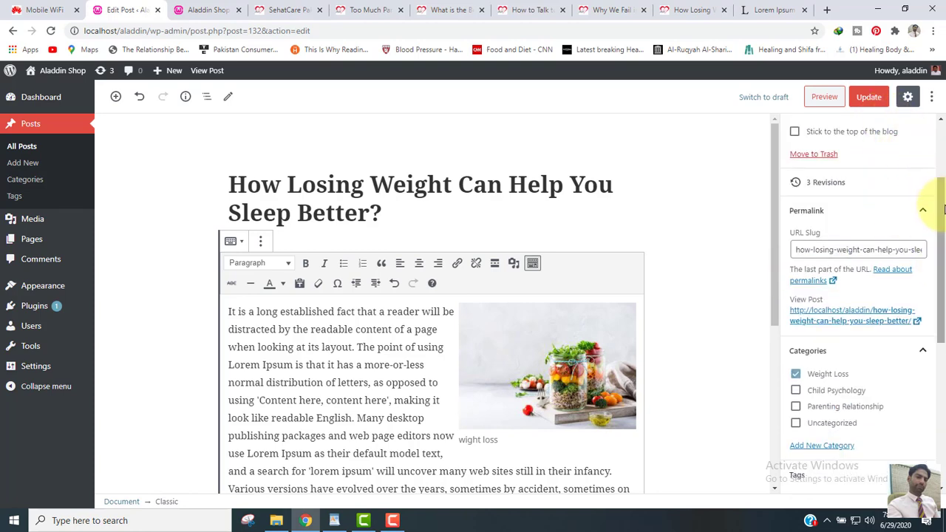
Set chilli.jpg from the media library as the post's featured image and update the post
left_click_drag(943, 209, 943, 351)
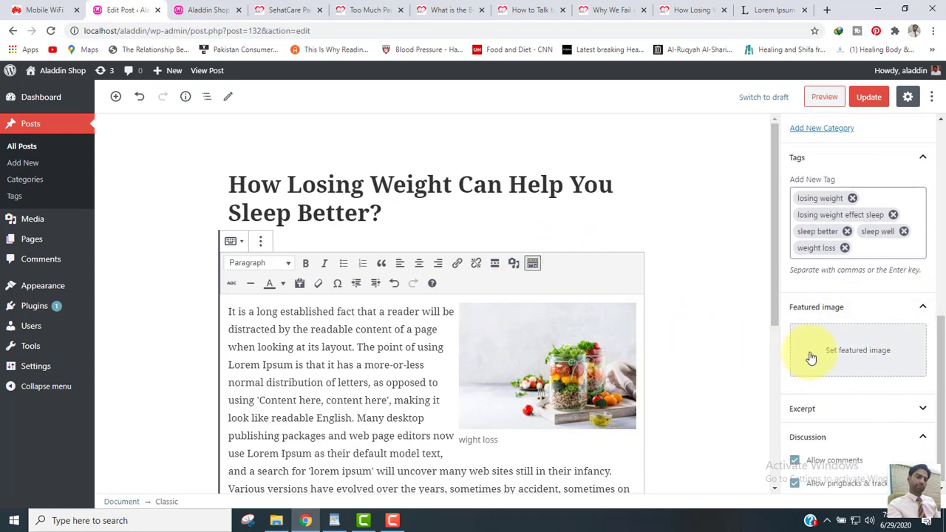
left_click(875, 355)
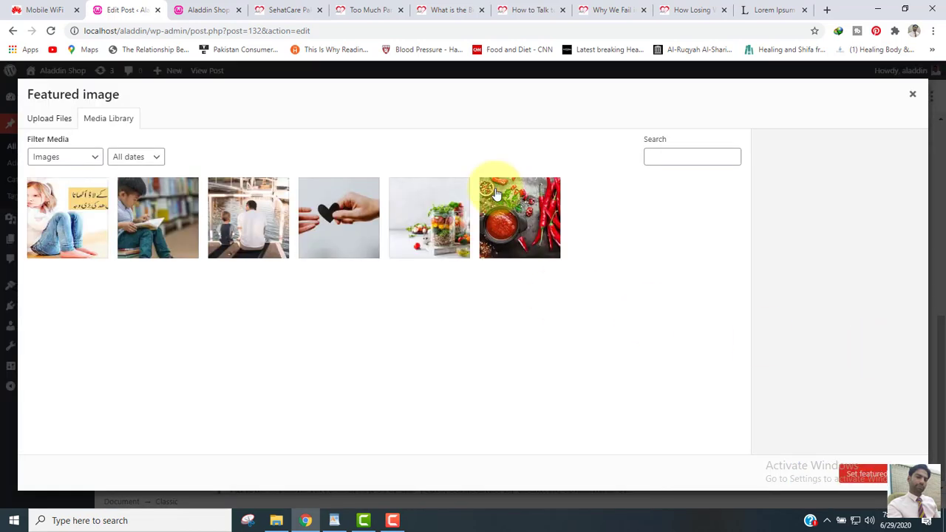
left_click(521, 206)
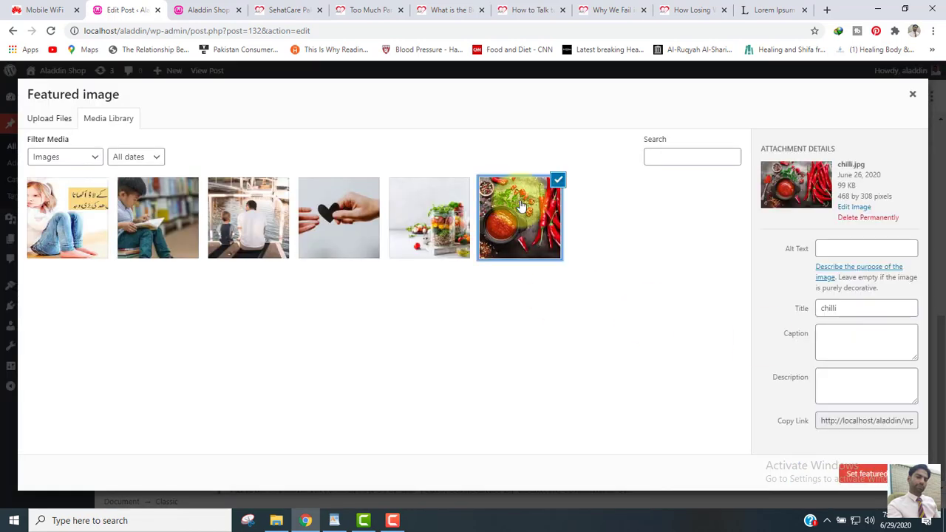
left_click(869, 475)
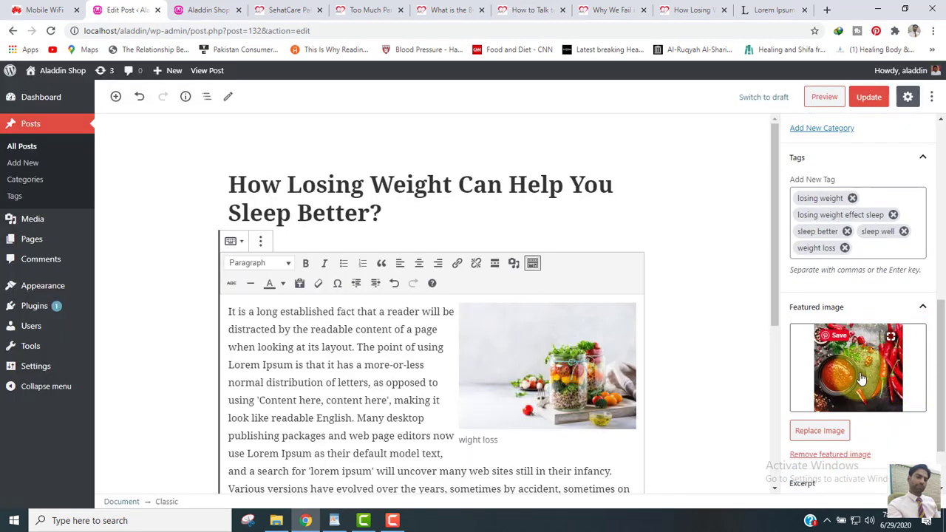
left_click(862, 101)
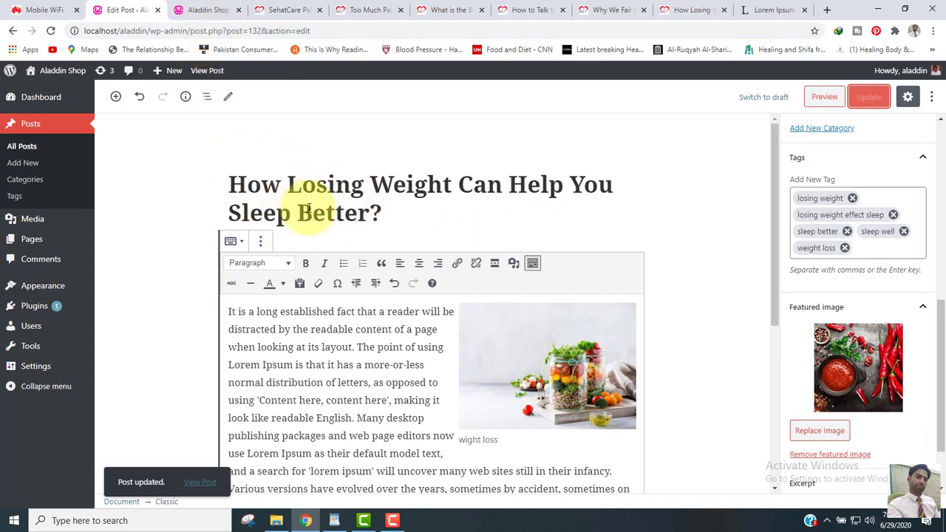
Check the featured image on the refreshed Aladdin Shop home page and on the published post's own page
left_click(218, 10)
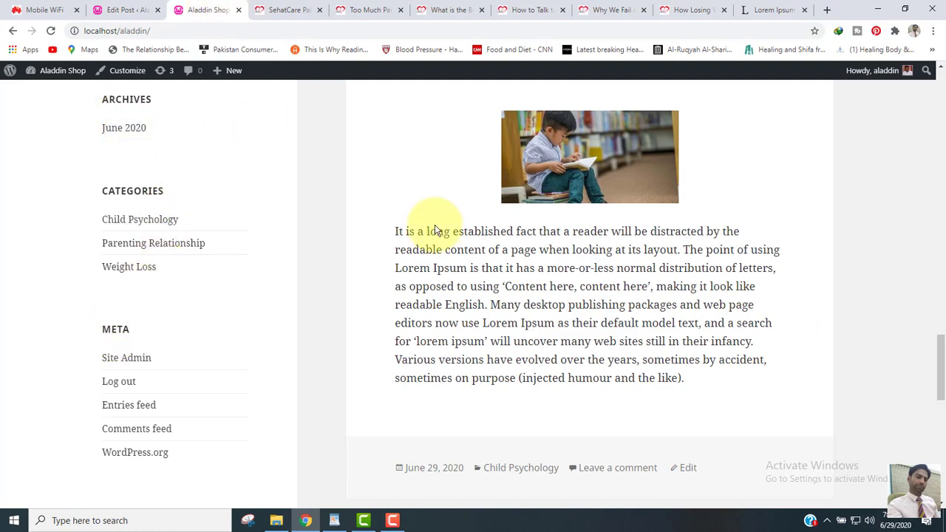
left_click(943, 118)
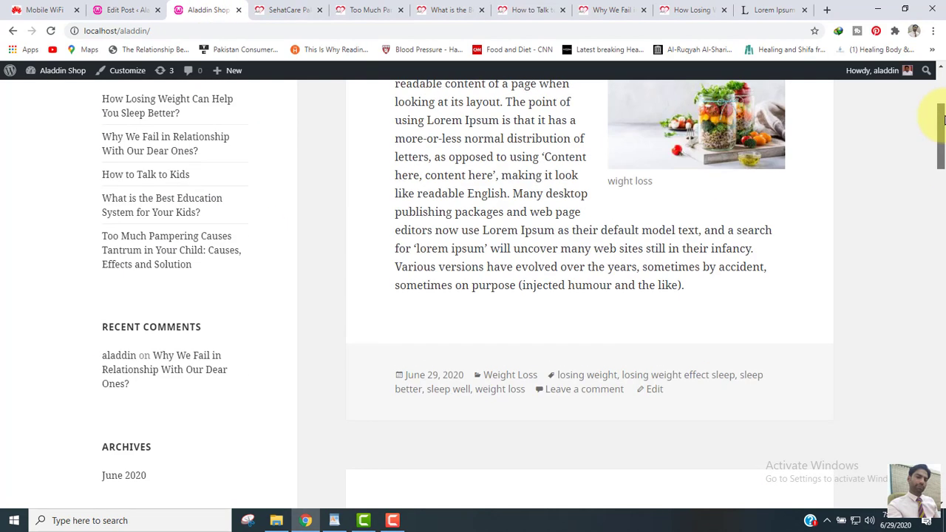
left_click(50, 30)
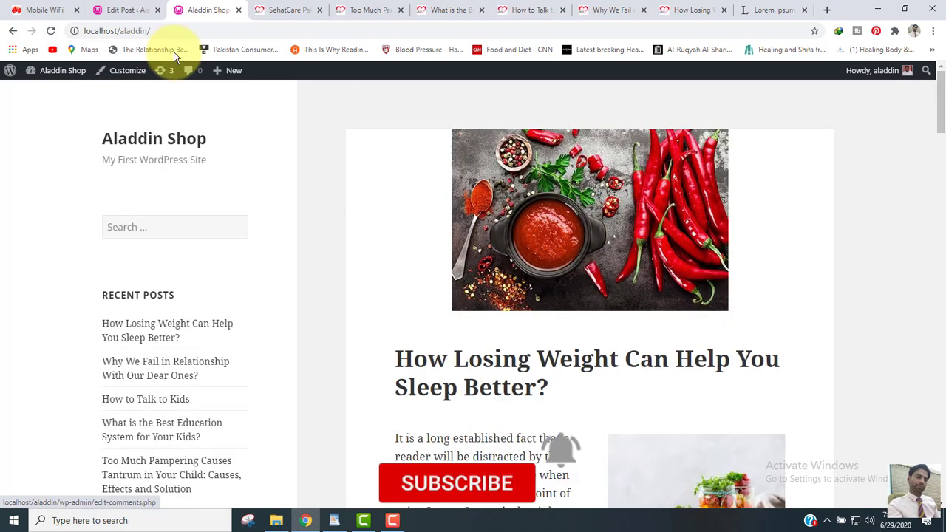
left_click(121, 9)
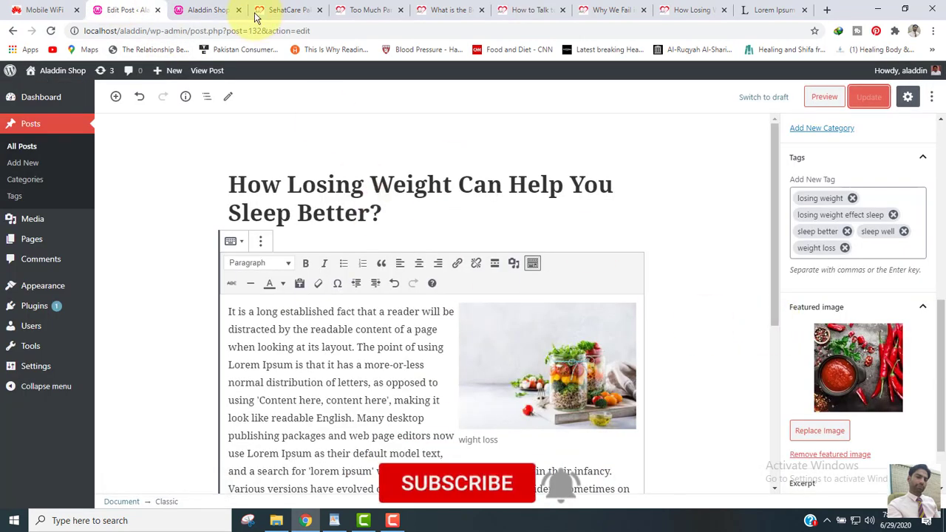
left_click(207, 10)
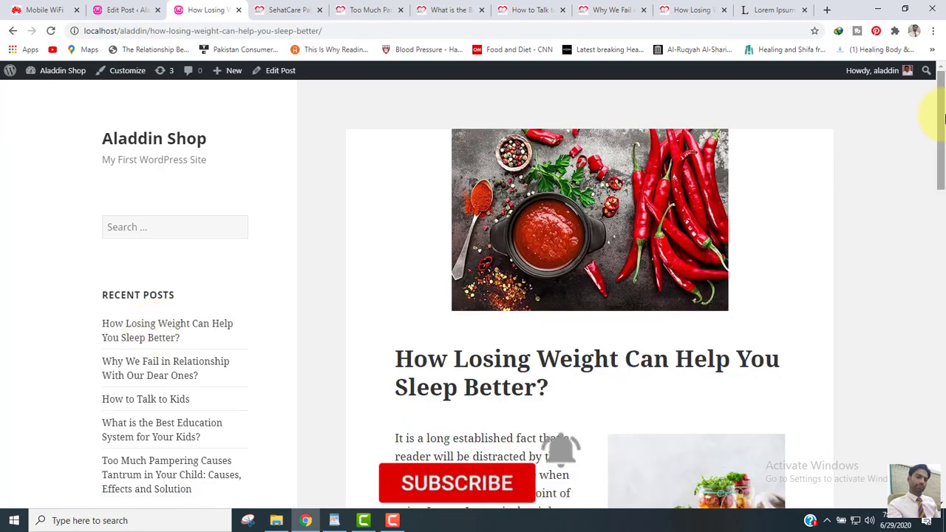
left_click_drag(940, 152, 943, 106)
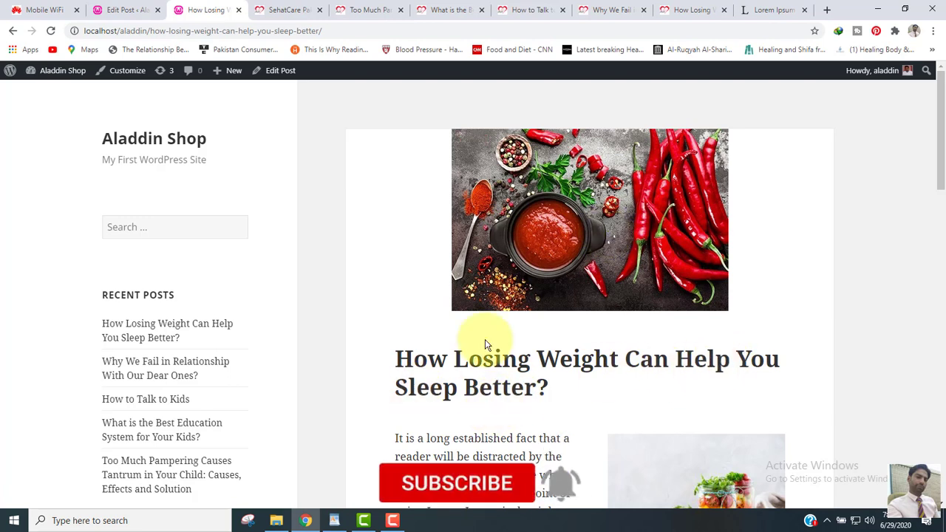
Return to the post editor and look over the post's featured image, excerpt, discussion, and status and visibility settings
left_click(122, 10)
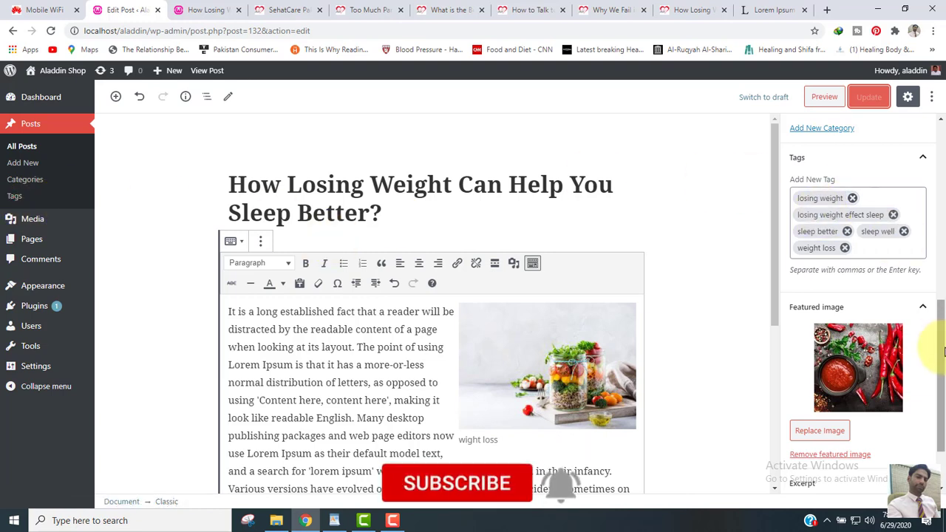
scroll(943, 352, "down", 1)
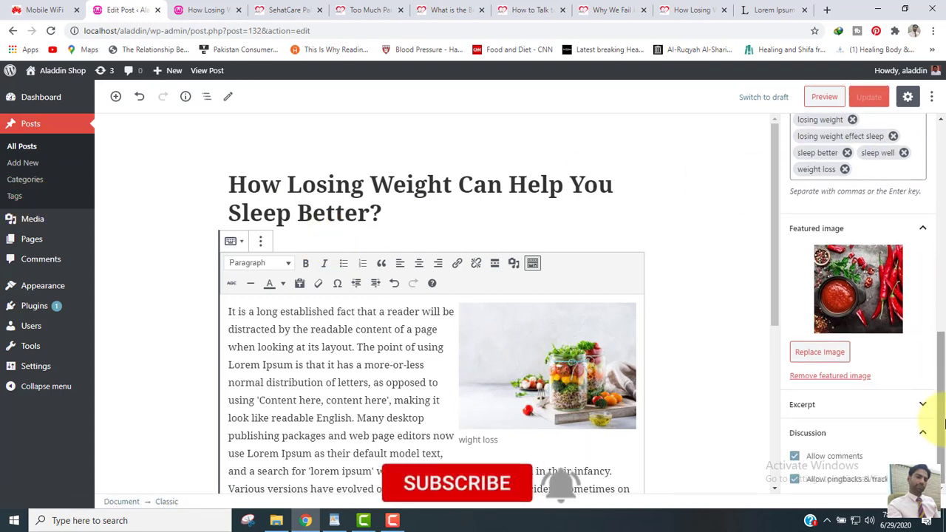
scroll(944, 423, "up", 5)
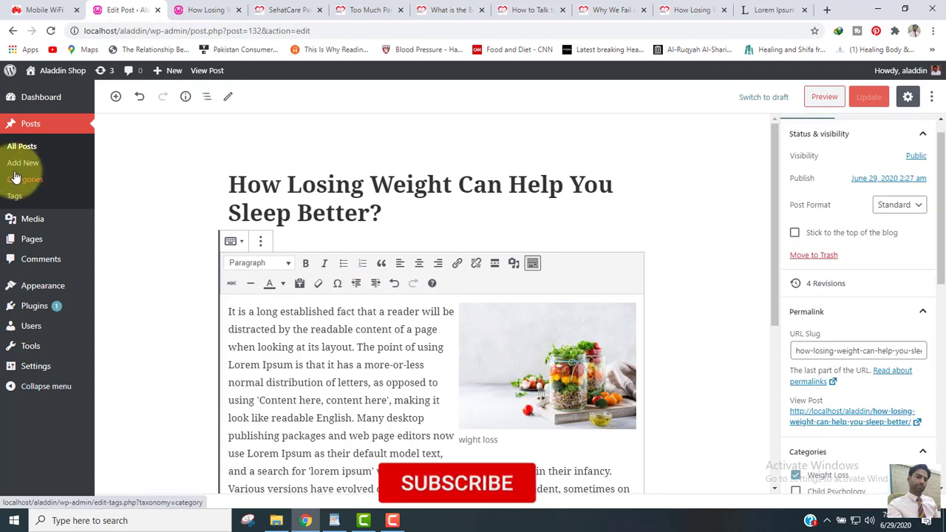
mouse_move(43, 244)
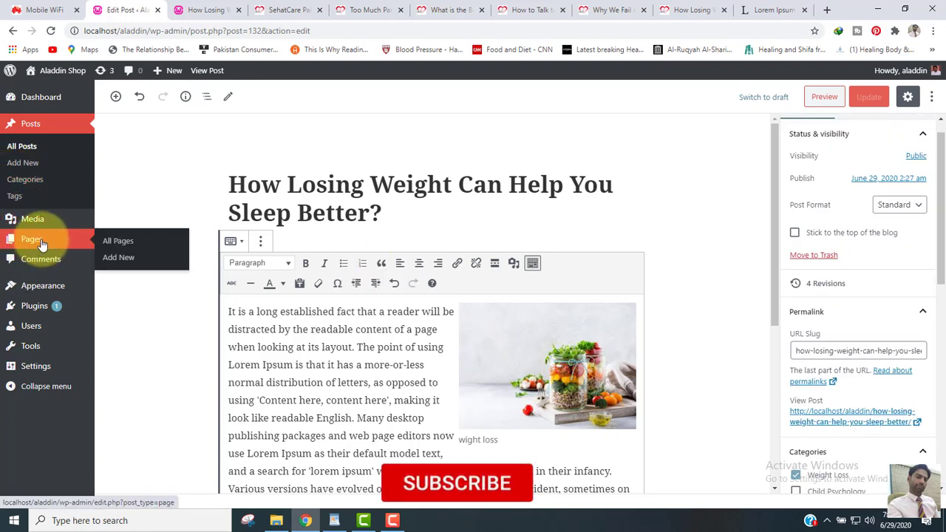